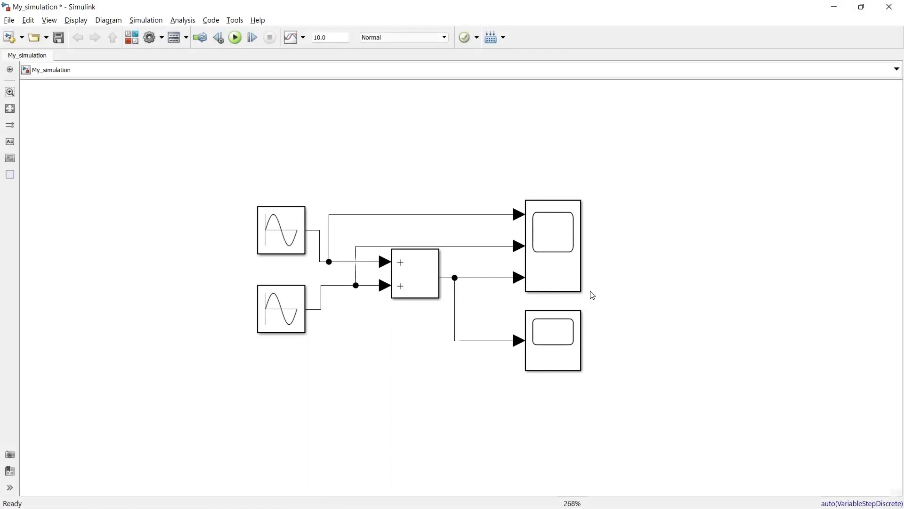
Open the three-input scope, review its plots and available options, and return to the model
{"action": "left_click", "coordinate": [570, 278]}
{"action": "double_click", "coordinate": [569, 278]}
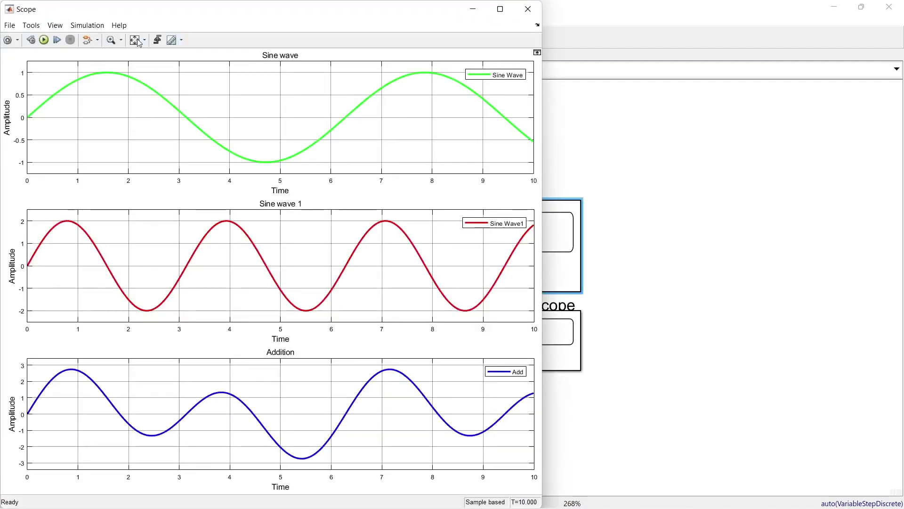
{"action": "left_click", "coordinate": [10, 25]}
{"action": "mouse_move", "coordinate": [38, 27]}
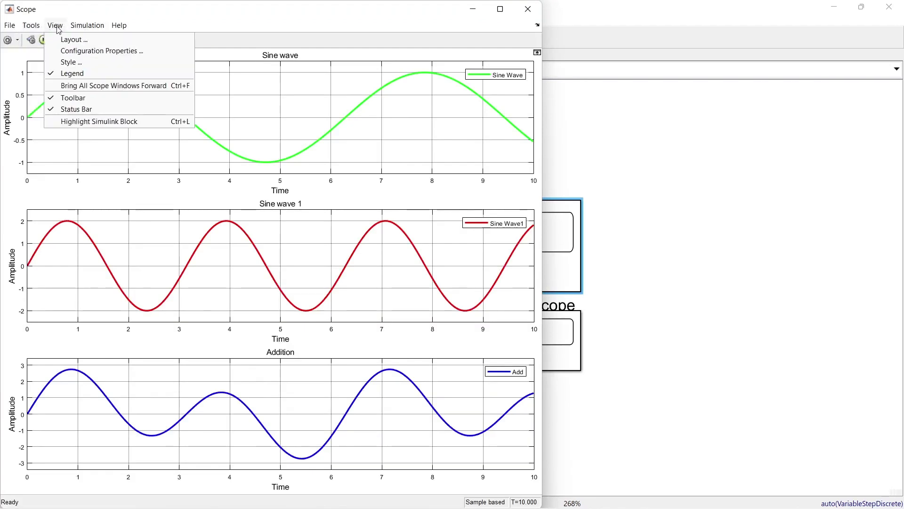
{"action": "mouse_move", "coordinate": [124, 28]}
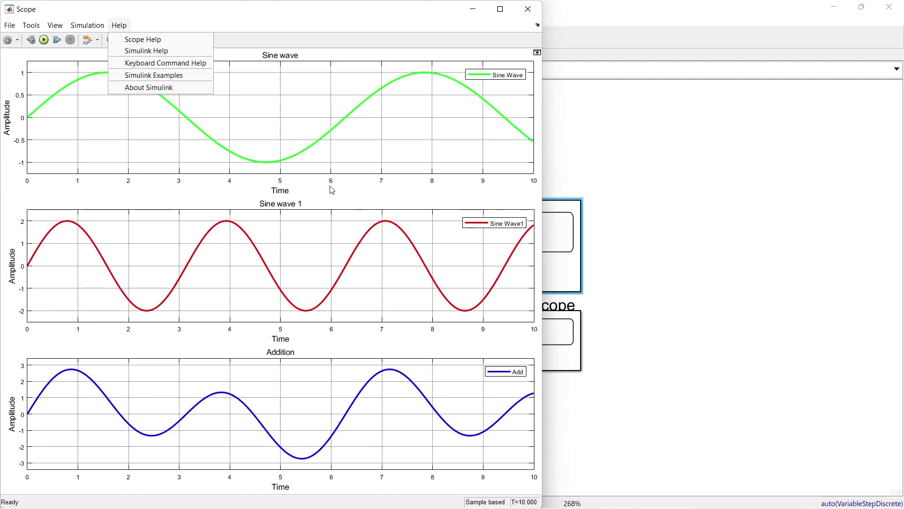
{"action": "left_click", "coordinate": [630, 337]}
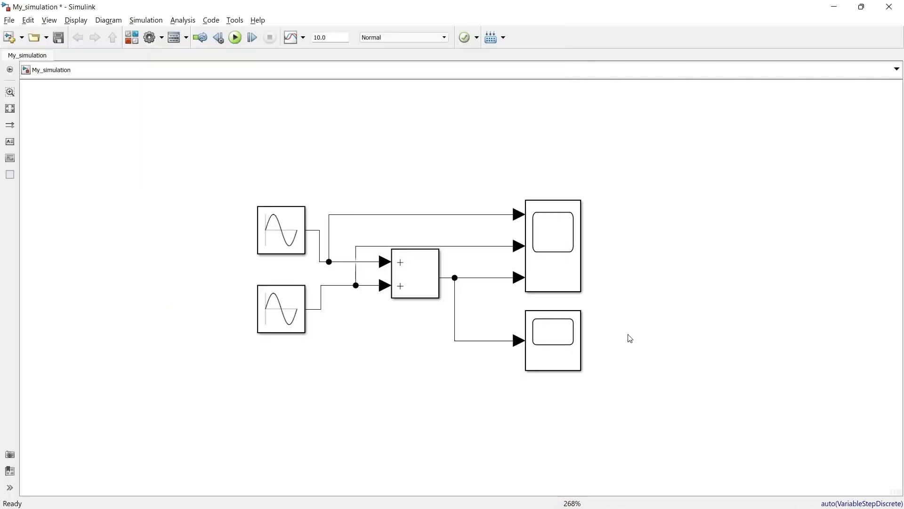
Configure the single-input scope to log its data to the workspace as variable OneSignal with the Array save format
{"action": "double_click", "coordinate": [562, 338]}
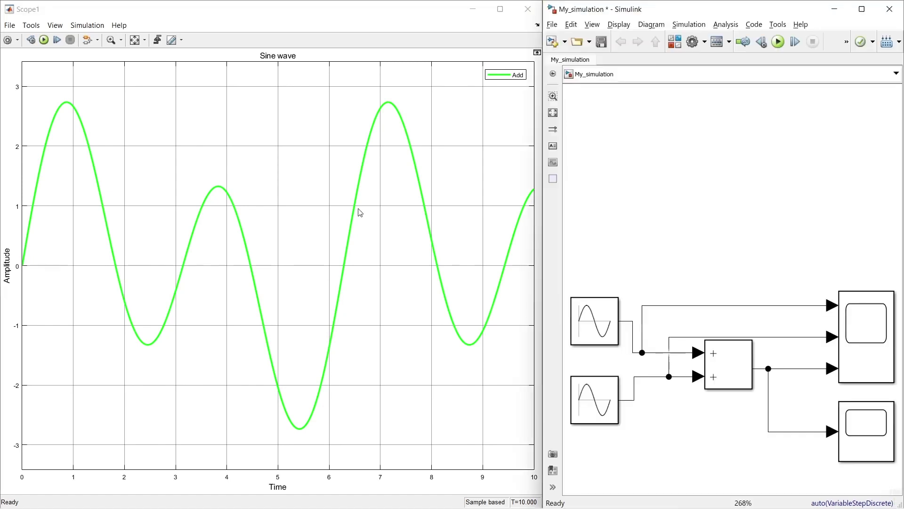
{"action": "left_click", "coordinate": [7, 40]}
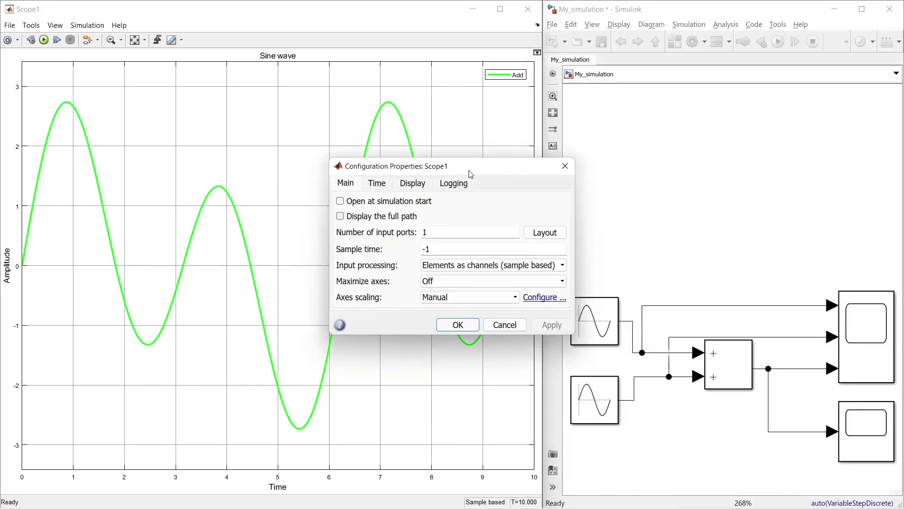
{"action": "left_click_drag", "start_coordinate": [470, 167], "coordinate": [712, 100]}
{"action": "left_click", "coordinate": [702, 117]}
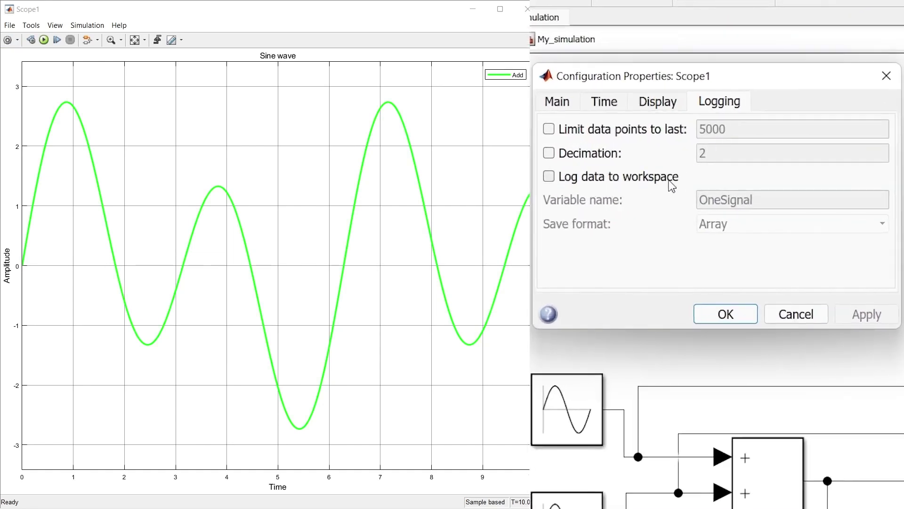
{"action": "left_click", "coordinate": [550, 178]}
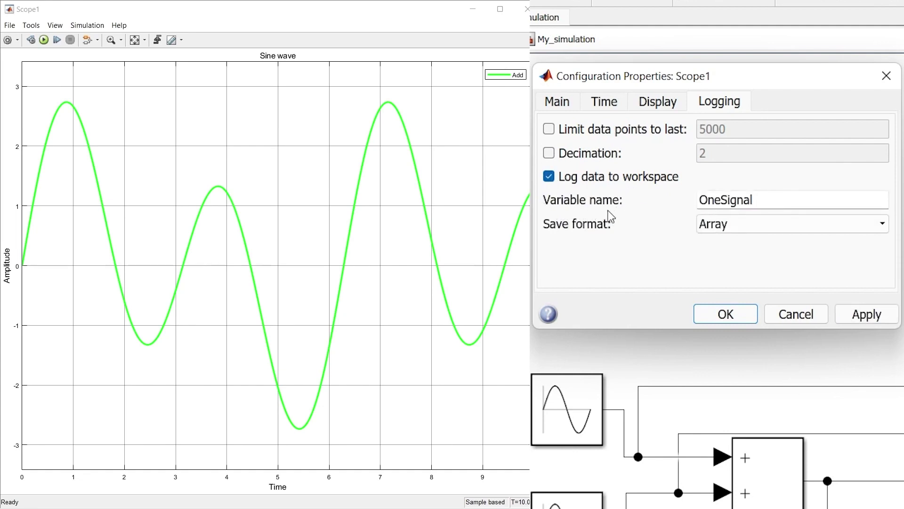
{"action": "double_click", "coordinate": [761, 195]}
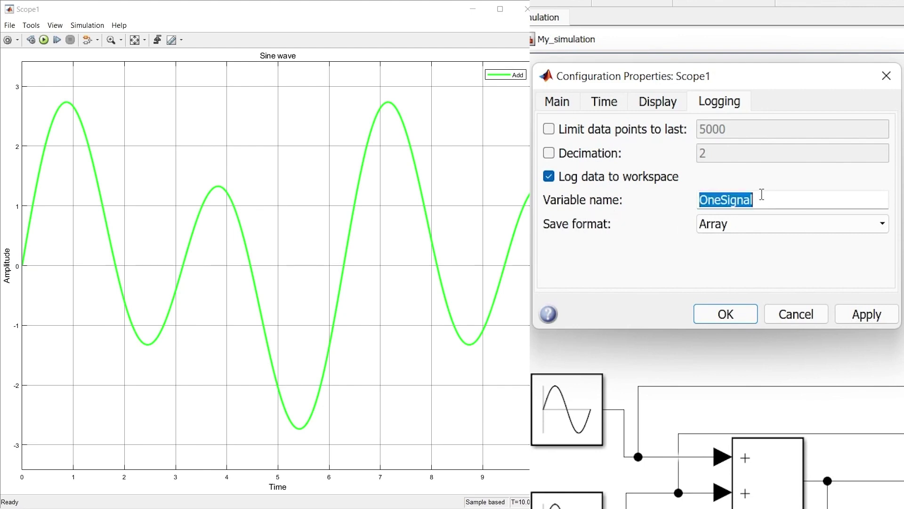
{"action": "left_click", "coordinate": [762, 196]}
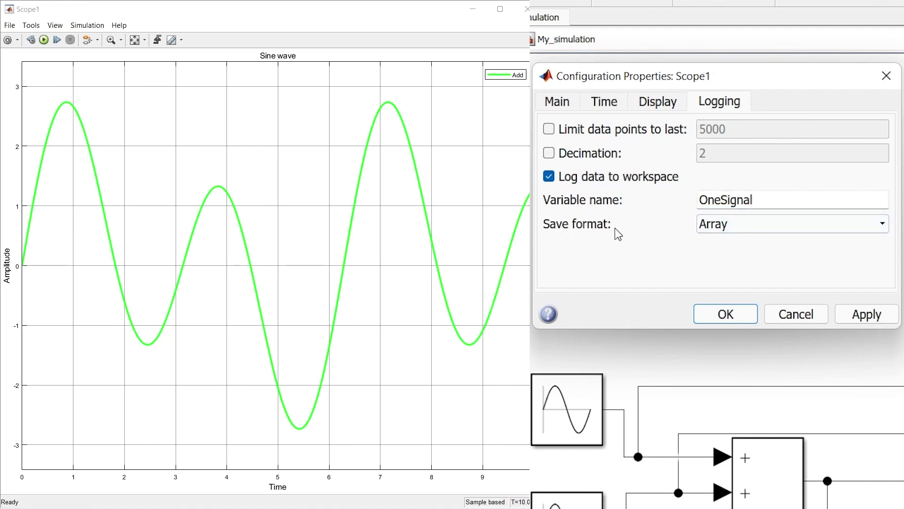
{"action": "left_click", "coordinate": [707, 227]}
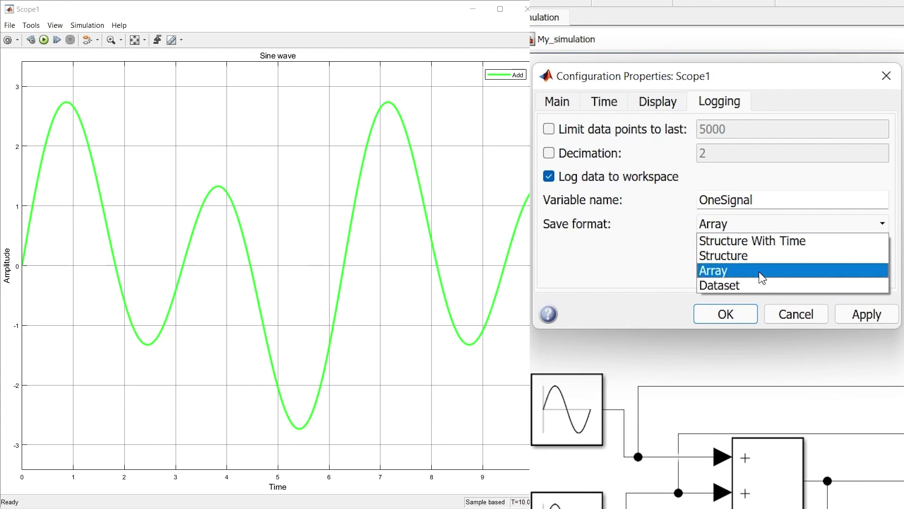
{"action": "left_click", "coordinate": [725, 272]}
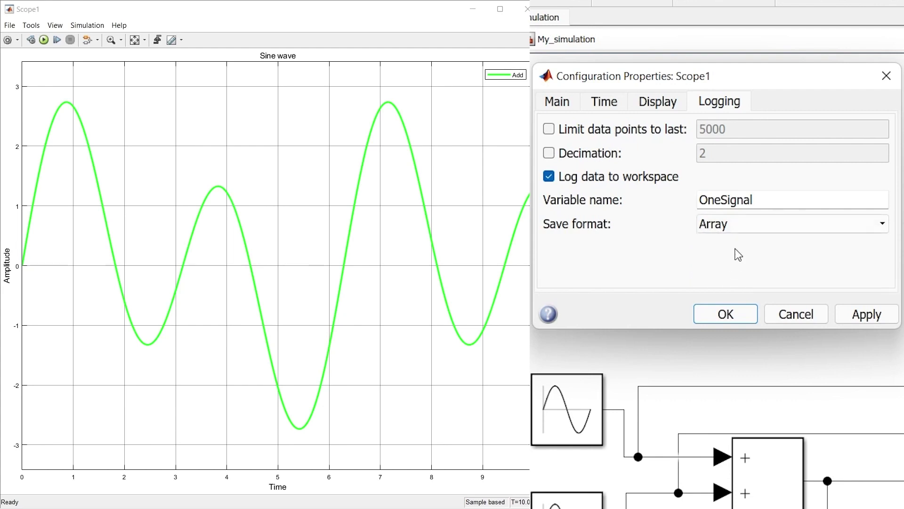
{"action": "left_click", "coordinate": [868, 315]}
{"action": "left_click", "coordinate": [740, 312]}
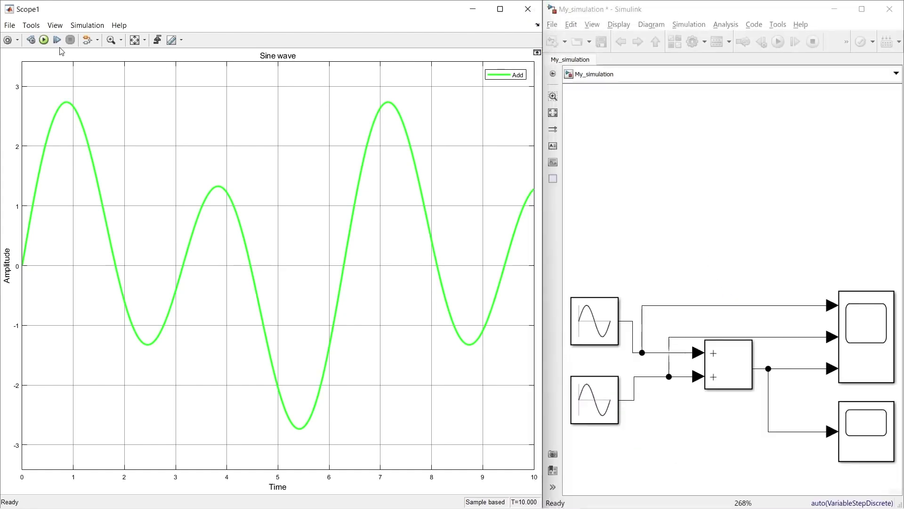
Run the simulation and open the logged OneSignal variable from the MATLAB workspace
{"action": "left_click", "coordinate": [44, 40]}
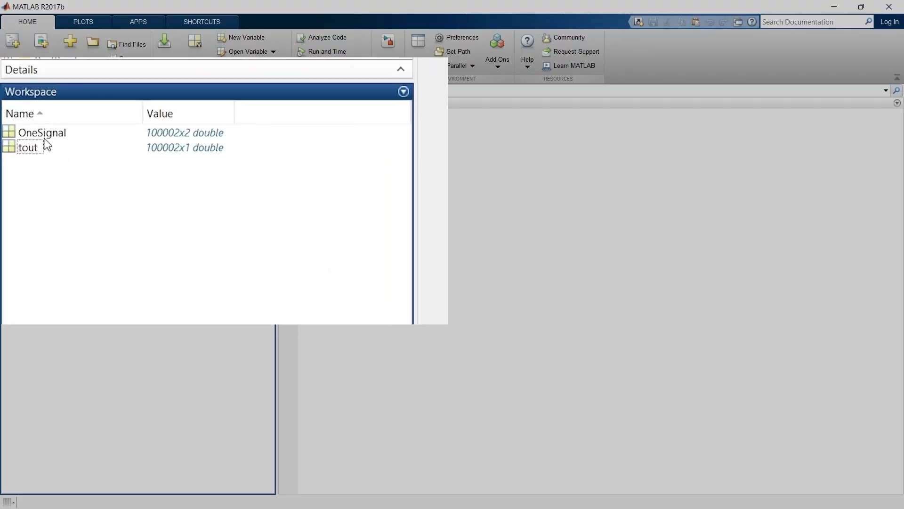
{"action": "left_click", "coordinate": [41, 137]}
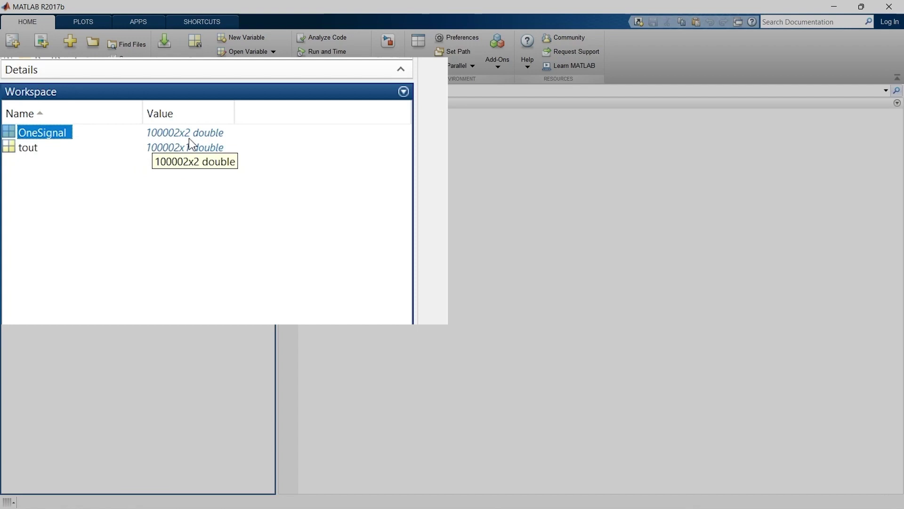
{"action": "double_click", "coordinate": [47, 133]}
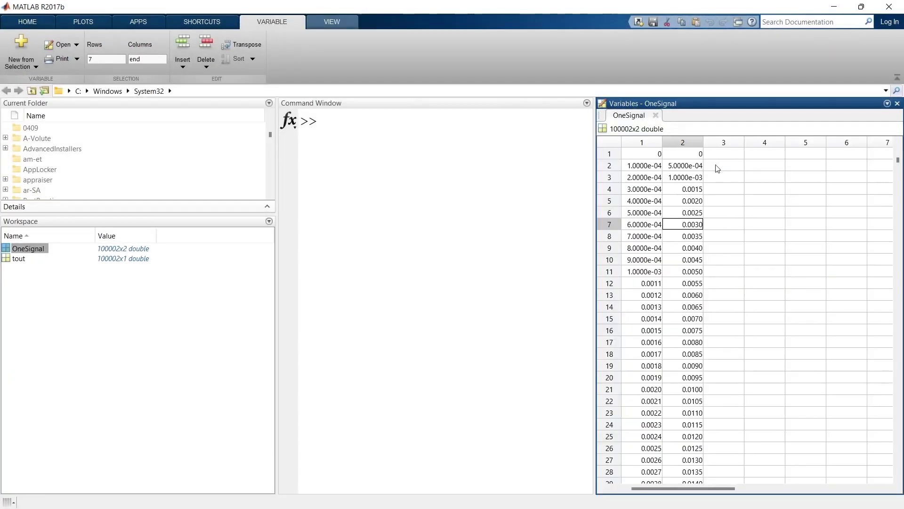
Examine the two columns of OneSignal from the first to the last row, comparing the time values with the signal values
{"action": "left_click_drag", "start_coordinate": [898, 161], "coordinate": [900, 477]}
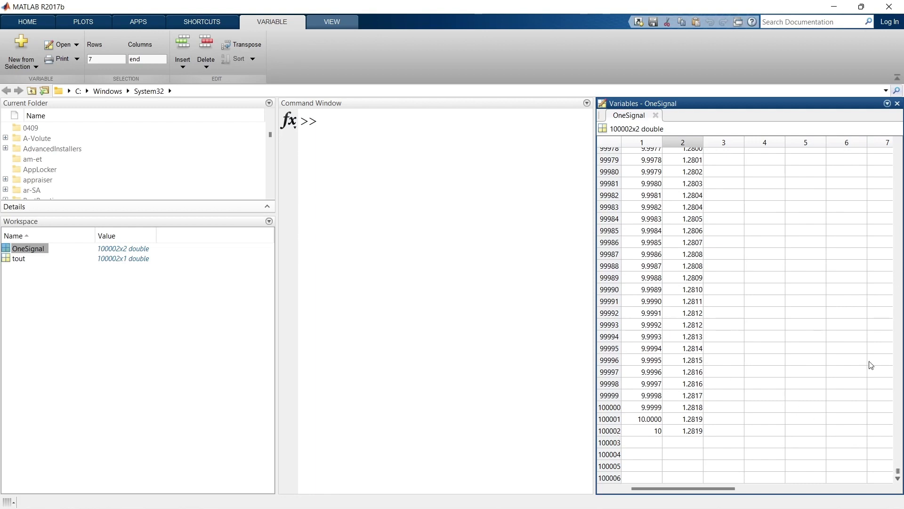
{"action": "left_click_drag", "start_coordinate": [898, 473], "coordinate": [886, 156]}
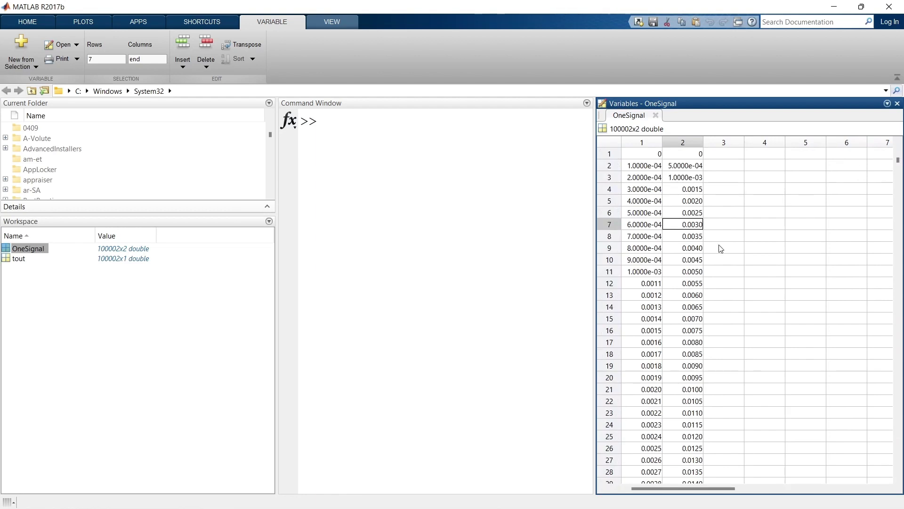
{"action": "left_click", "coordinate": [405, 134]}
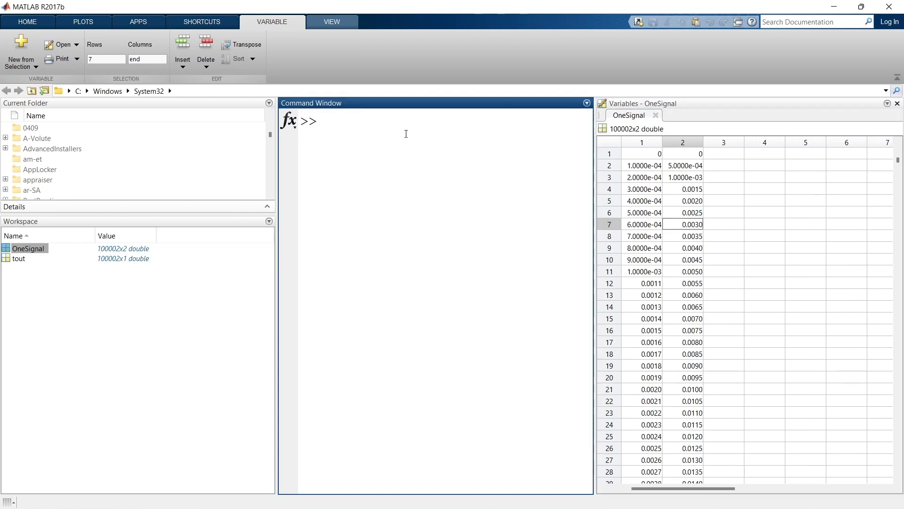
{"action": "left_click", "coordinate": [83, 23]}
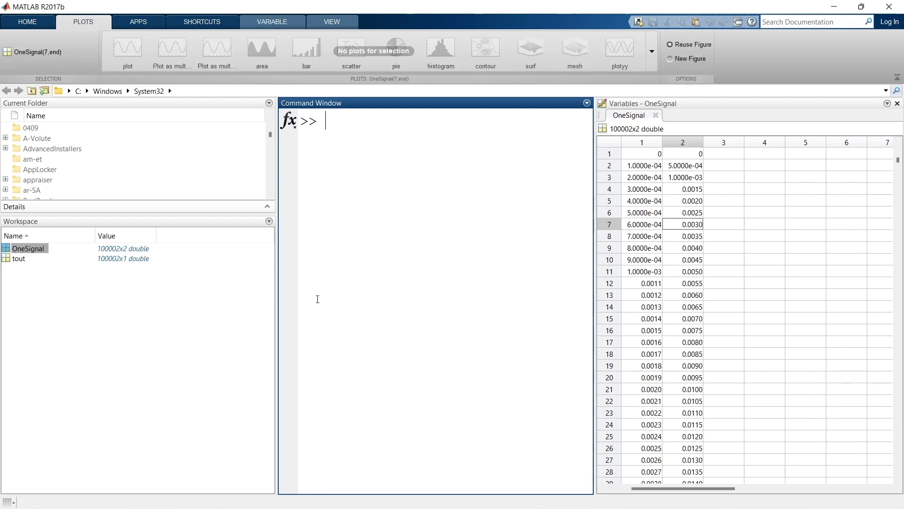
{"action": "left_click", "coordinate": [652, 142]}
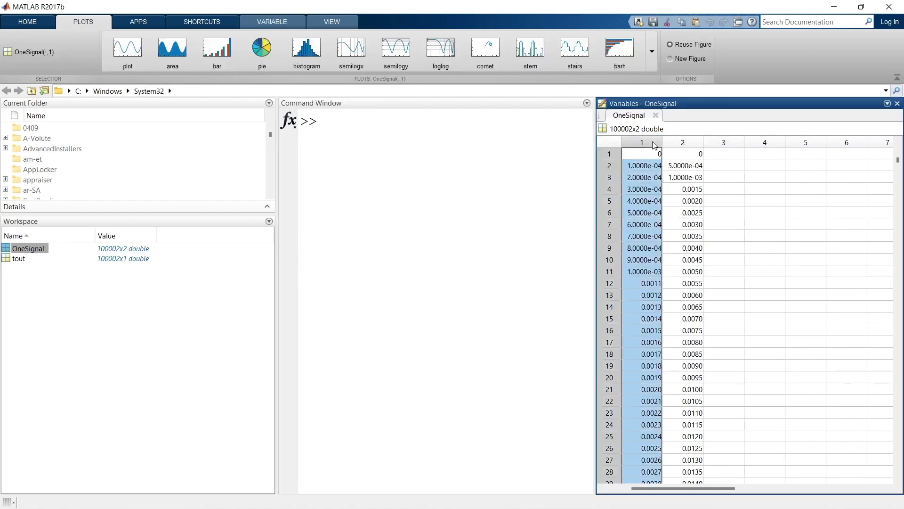
{"action": "left_click", "coordinate": [683, 143]}
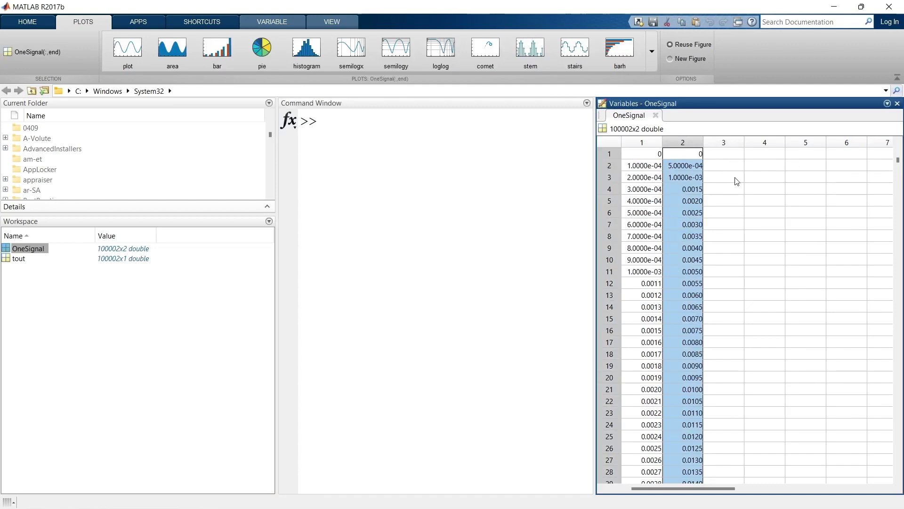
{"action": "left_click", "coordinate": [737, 182]}
{"action": "left_click_drag", "start_coordinate": [899, 162], "coordinate": [900, 323]}
{"action": "scroll", "coordinate": [687, 288], "scroll_direction": "down", "scroll_amount": 8}
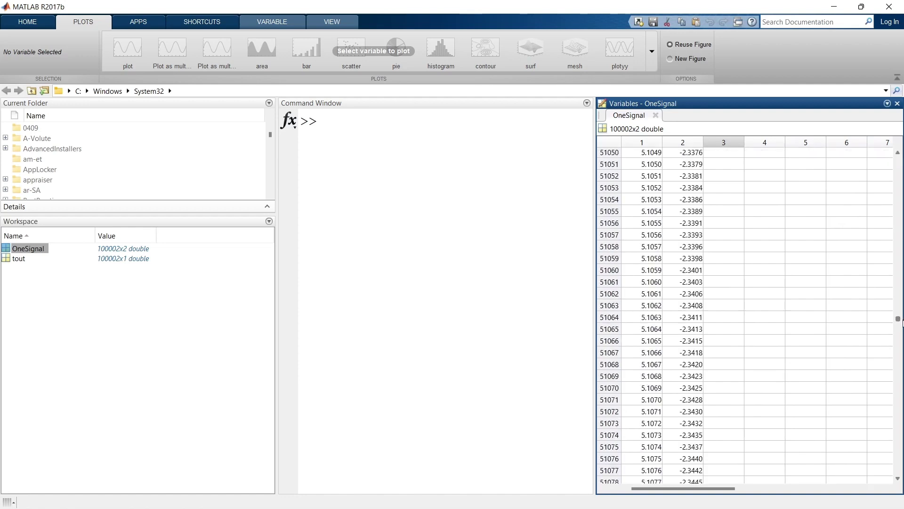
{"action": "left_click", "coordinate": [642, 164]}
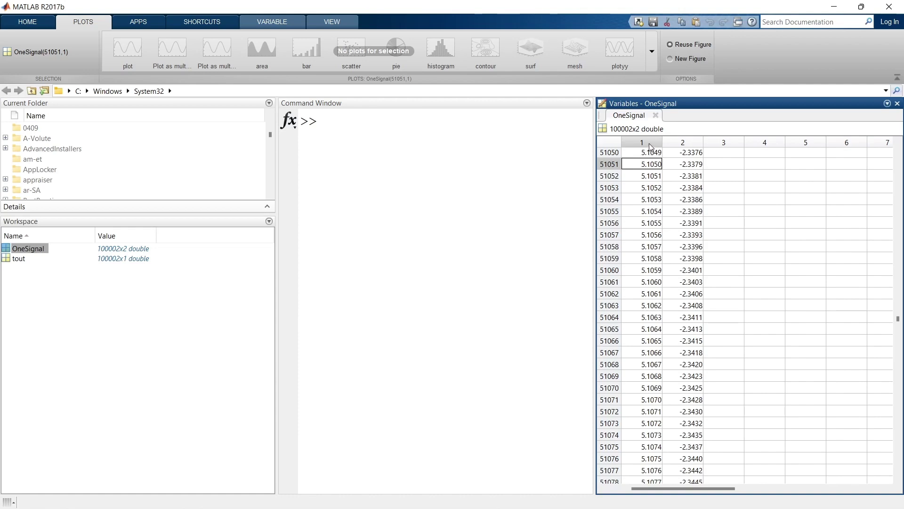
{"action": "left_click", "coordinate": [641, 142]}
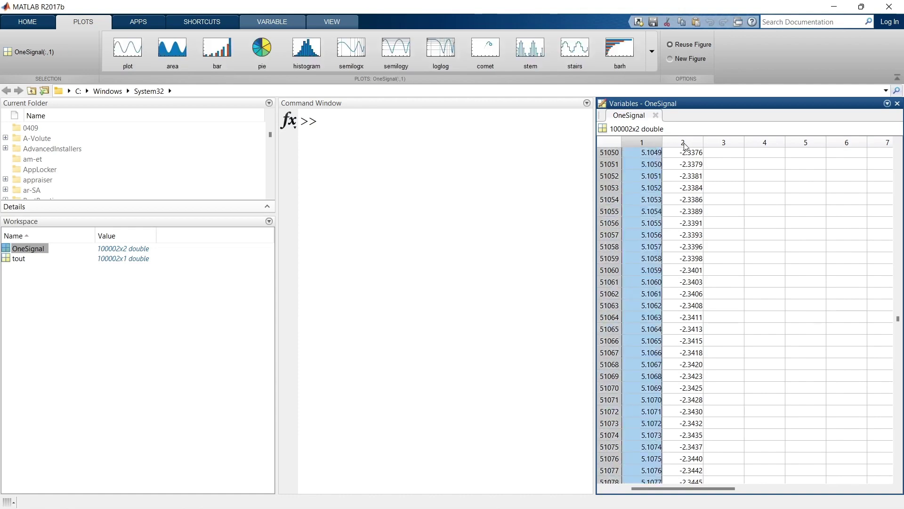
{"action": "left_click", "coordinate": [683, 142]}
{"action": "left_click", "coordinate": [646, 142]}
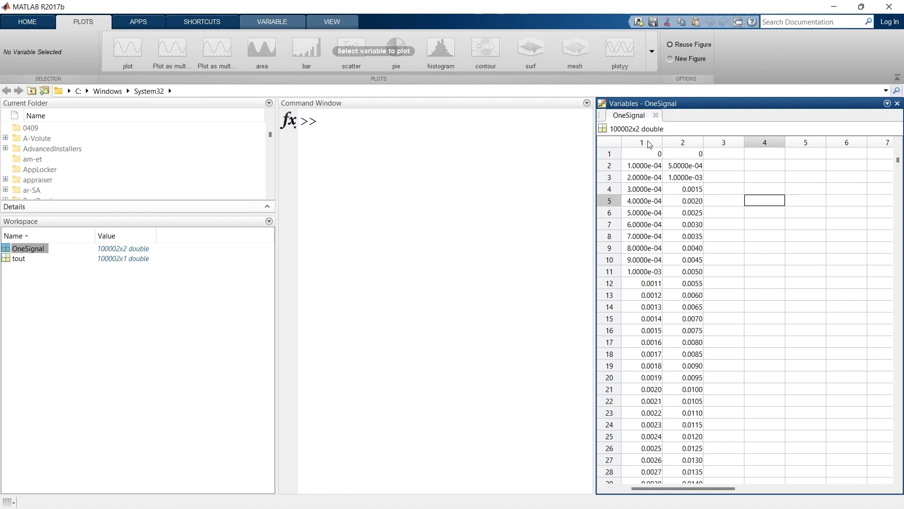
Plot the first column of OneSignal as a line plot and close the figure after viewing it
{"action": "left_click", "coordinate": [650, 145]}
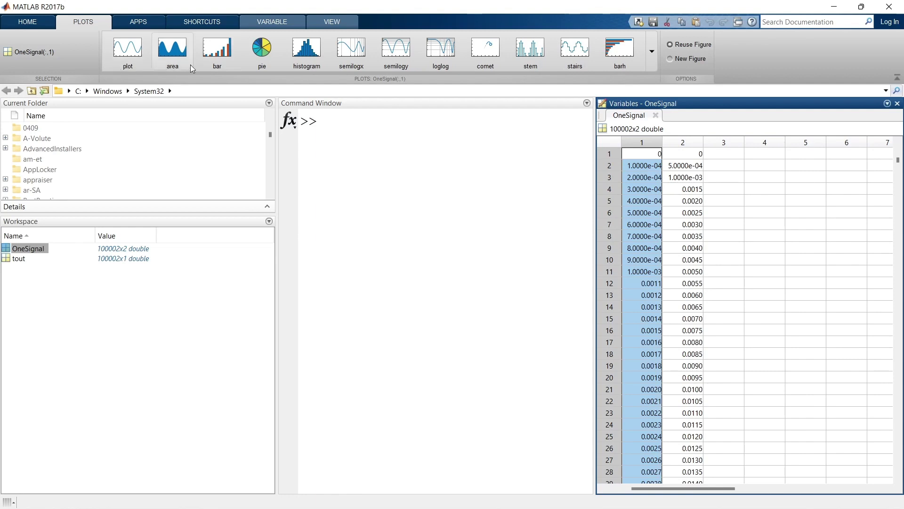
{"action": "left_click", "coordinate": [117, 59]}
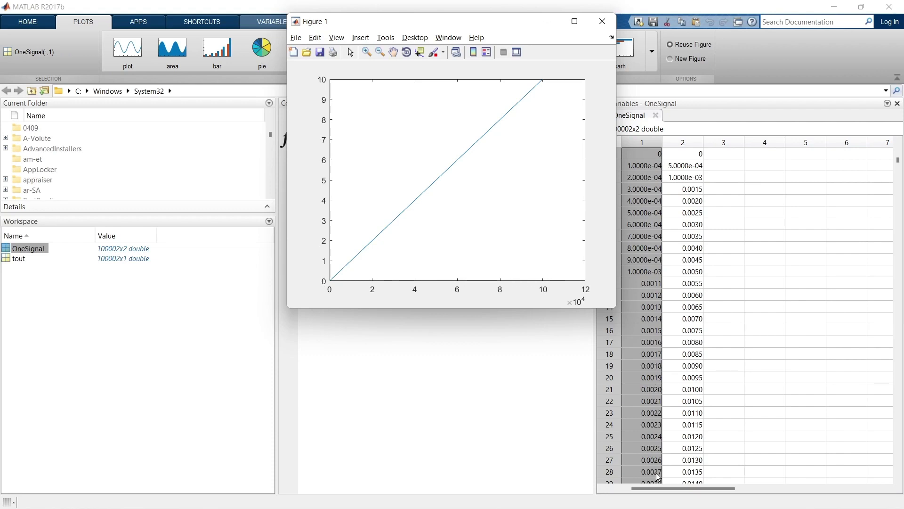
{"action": "left_click", "coordinate": [603, 21]}
Plot the second column of OneSignal as a line plot, inspect the curve, and close the figure
{"action": "left_click", "coordinate": [682, 143]}
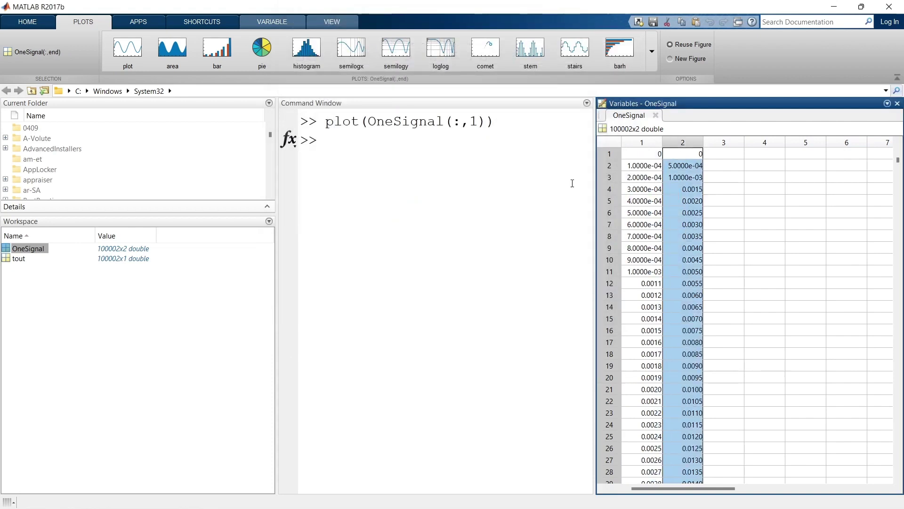
{"action": "left_click", "coordinate": [121, 56]}
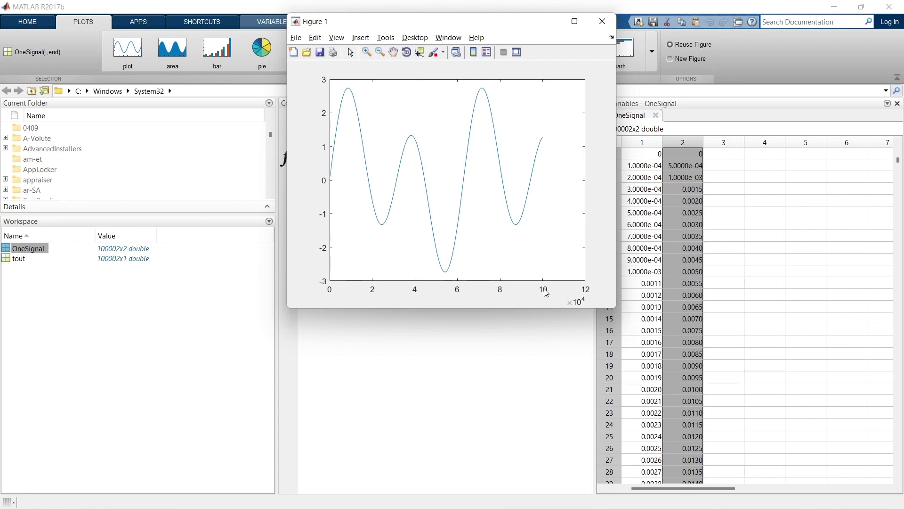
{"action": "left_click", "coordinate": [404, 101]}
{"action": "left_click", "coordinate": [603, 22]}
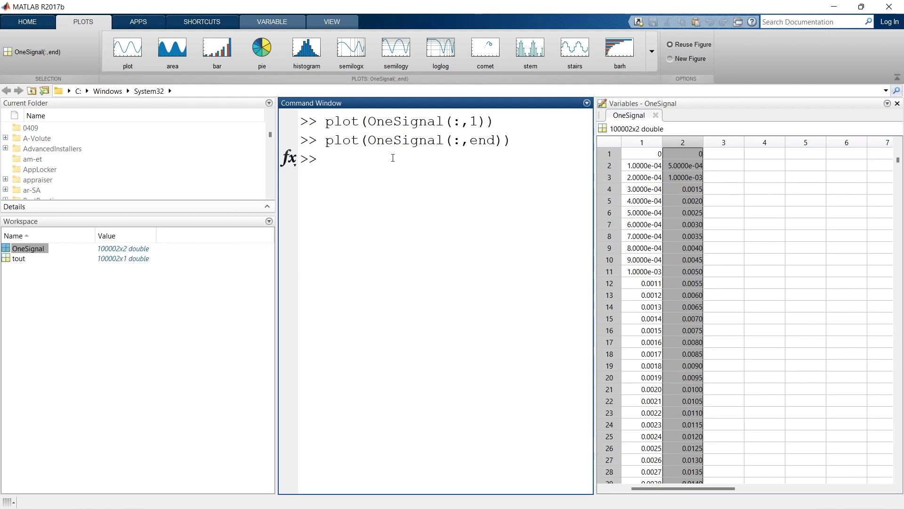
Plot the second column of OneSignal from the command line with plot(OneSignal(:,2))
{"action": "type", "text": "plot("}
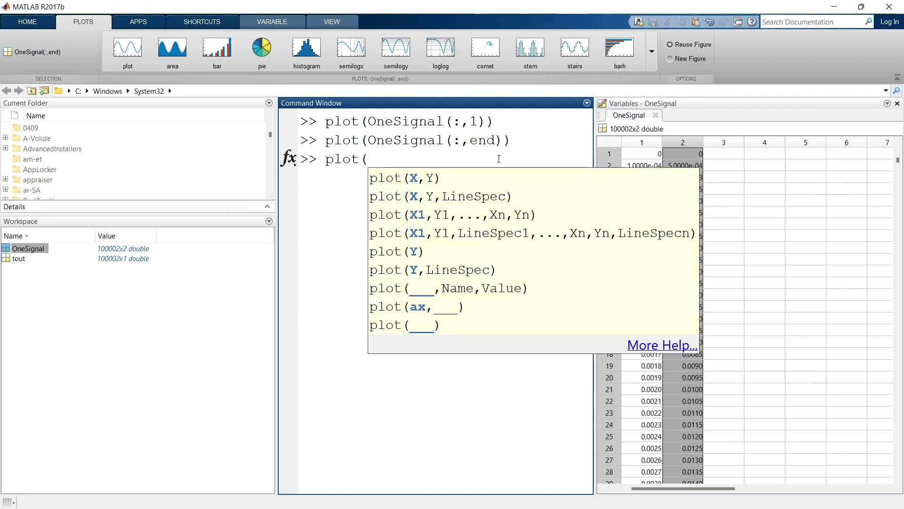
{"action": "type", "text": "OneSi"}
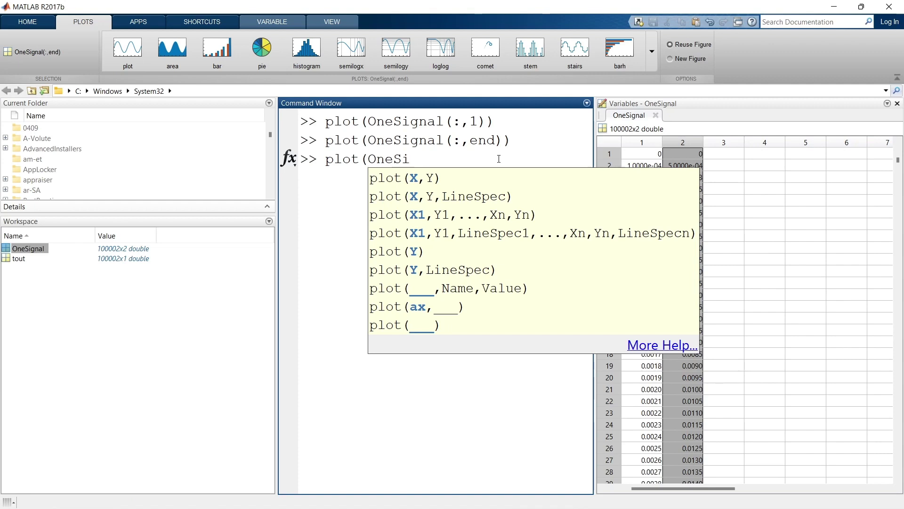
{"action": "type", "text": "gnal("}
{"action": "type", "text": ":"}
{"action": "type", "text": "1"}
{"action": "key", "text": "BackSpace"}
{"action": "type", "text": "2"}
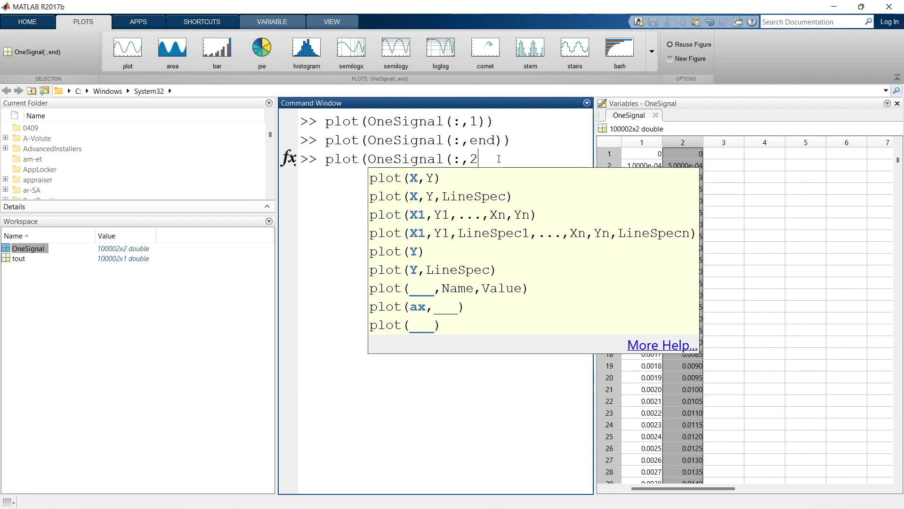
{"action": "type", "text": "))"}
{"action": "key", "text": "Return"}
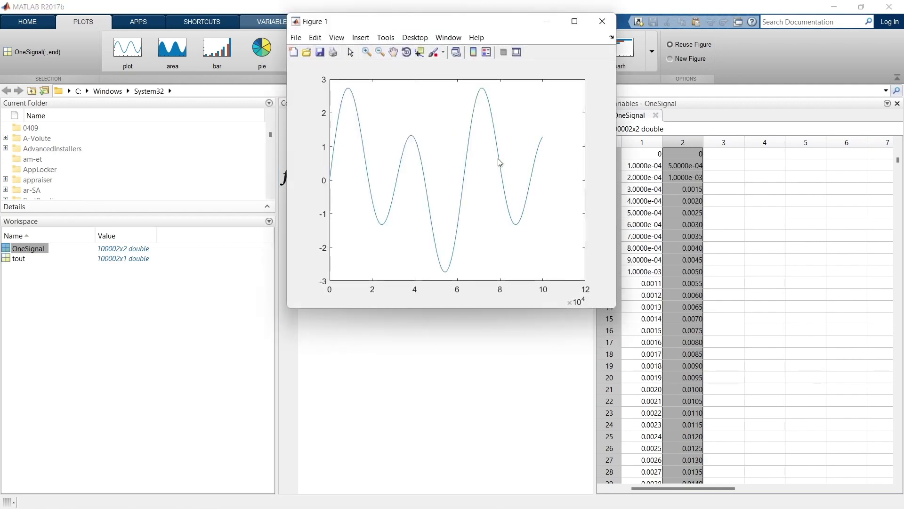
Close the figure and plot the second column of OneSignal against the first with plot(OneSignal(:,1),OneSignal(:,2))
{"action": "left_click", "coordinate": [602, 22]}
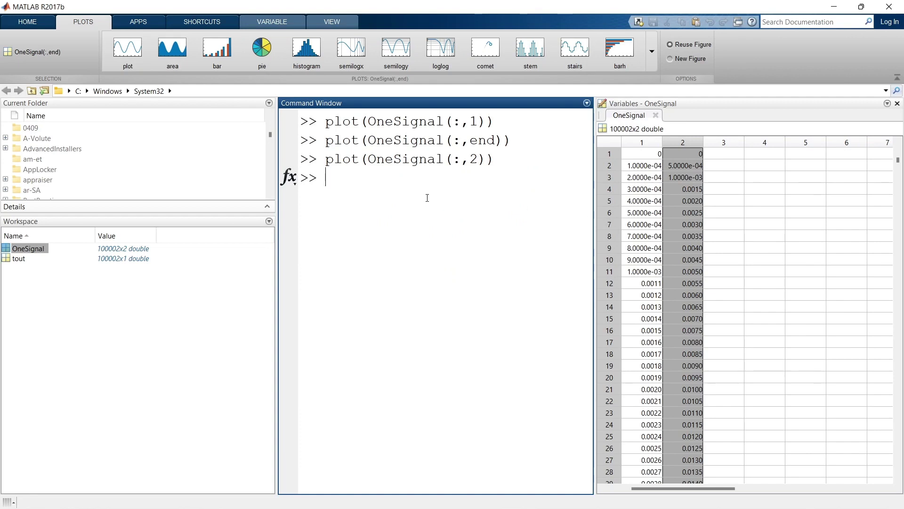
{"action": "left_click_drag", "start_coordinate": [277, 204], "coordinate": [157, 205]}
{"action": "left_click", "coordinate": [218, 178]}
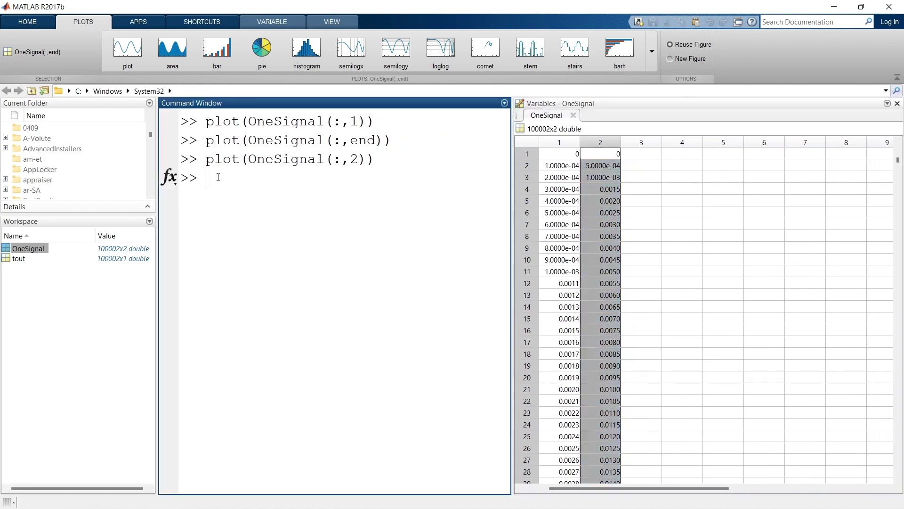
{"action": "key", "text": "Up"}
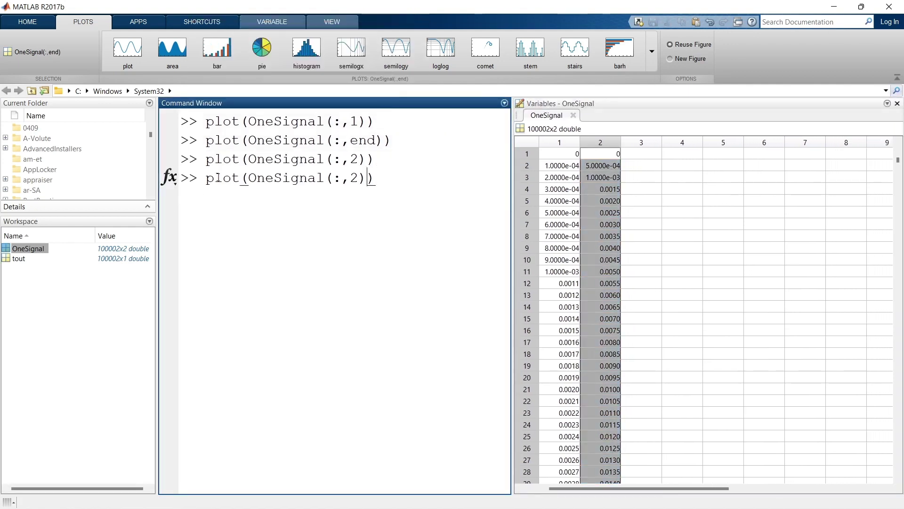
{"action": "key", "text": "Left"}
{"action": "key", "text": "Left"}
{"action": "key", "text": "shift+Left"}
{"action": "type", "text": "1"}
{"action": "left_click", "coordinate": [564, 142]}
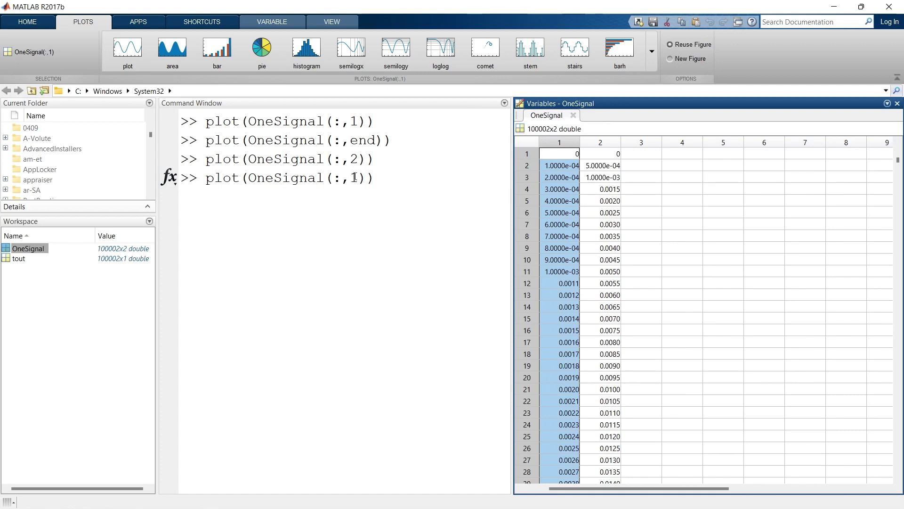
{"action": "left_click", "coordinate": [369, 178]}
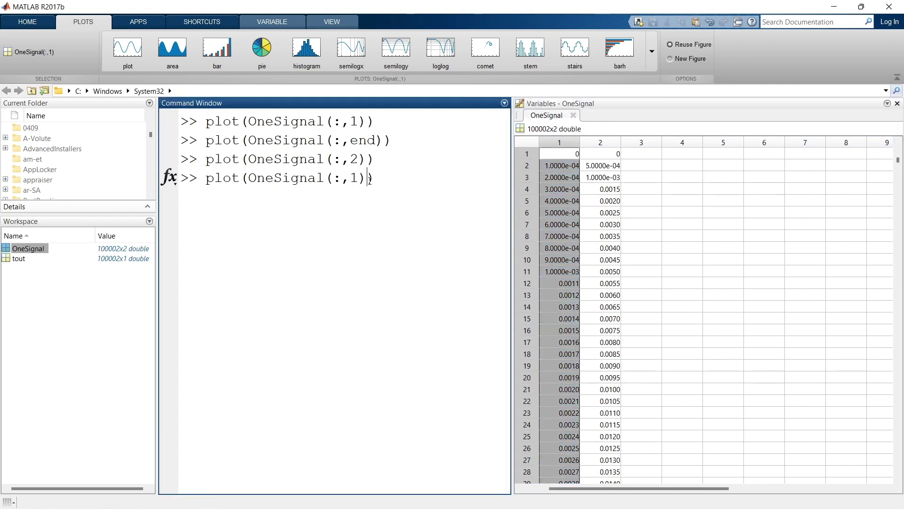
{"action": "type", "text": ",OneSignal(:,2)"}
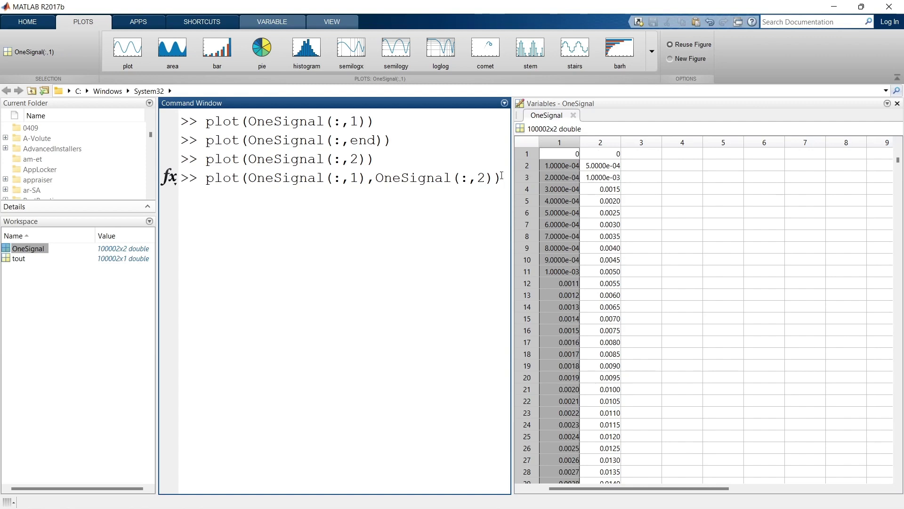
{"action": "key", "text": "Return"}
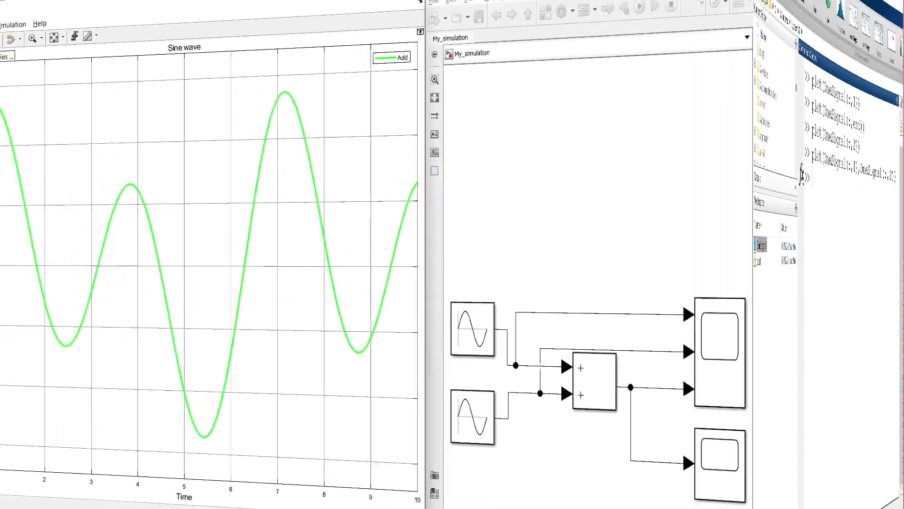
Review the logging save formats available for the single-input Scope1, keep Array selected, and close its configuration properties
{"action": "left_click", "coordinate": [7, 40]}
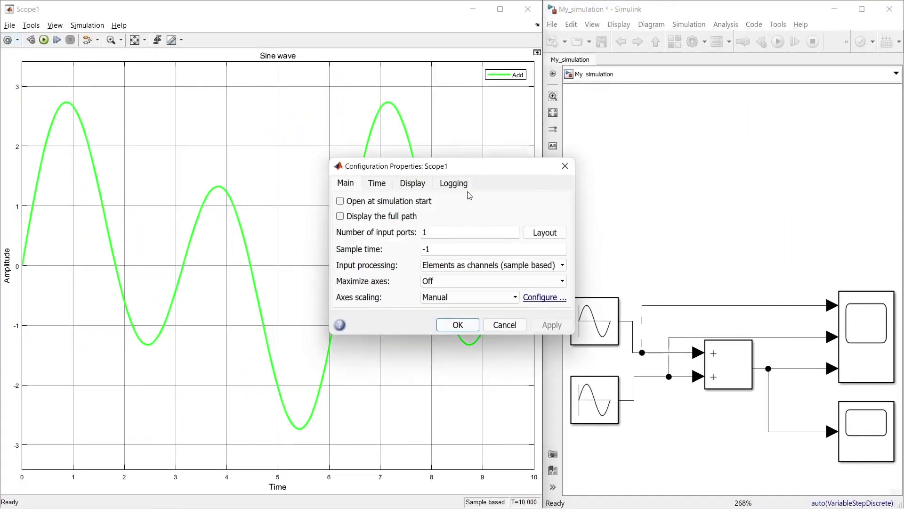
{"action": "left_click", "coordinate": [465, 188]}
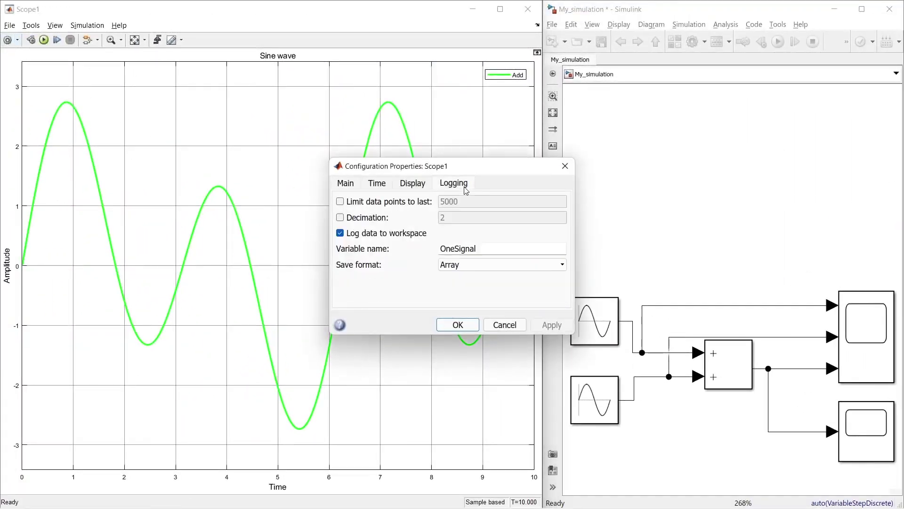
{"action": "left_click", "coordinate": [514, 264]}
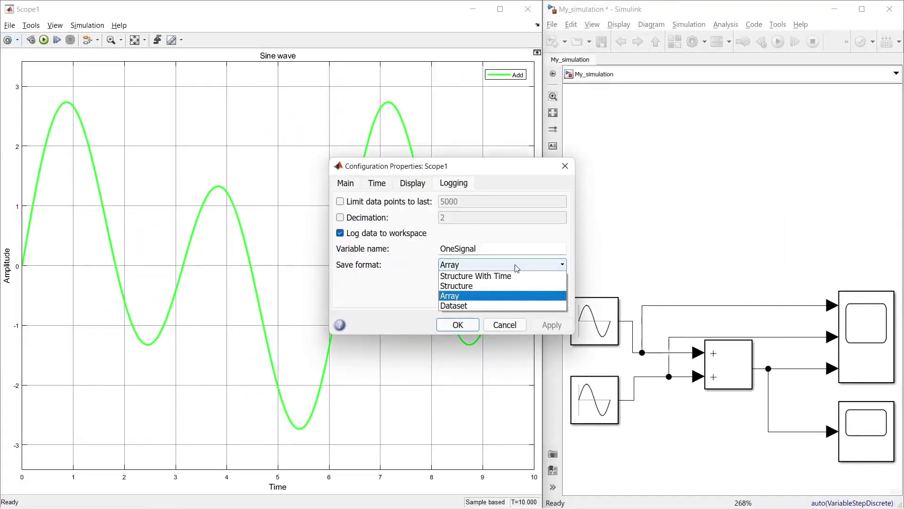
{"action": "left_click", "coordinate": [474, 301]}
{"action": "left_click_drag", "start_coordinate": [482, 171], "coordinate": [720, 105]}
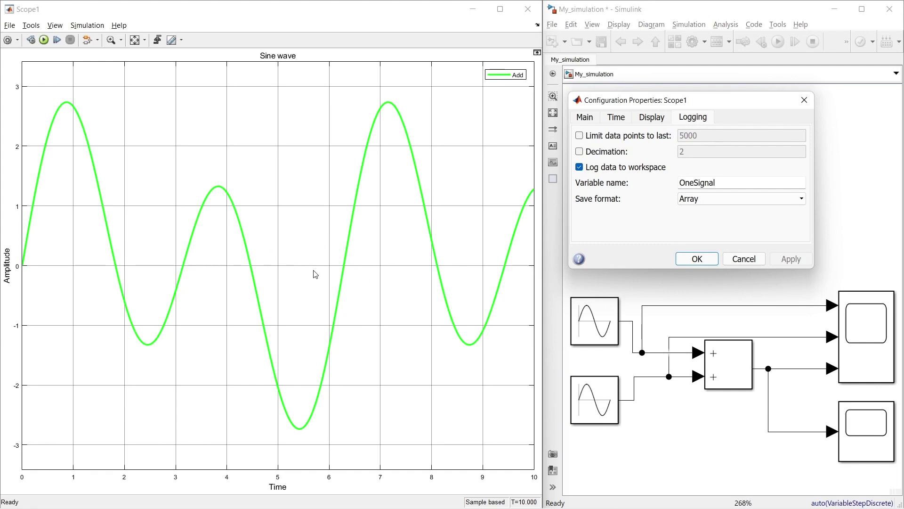
{"action": "left_click", "coordinate": [692, 204]}
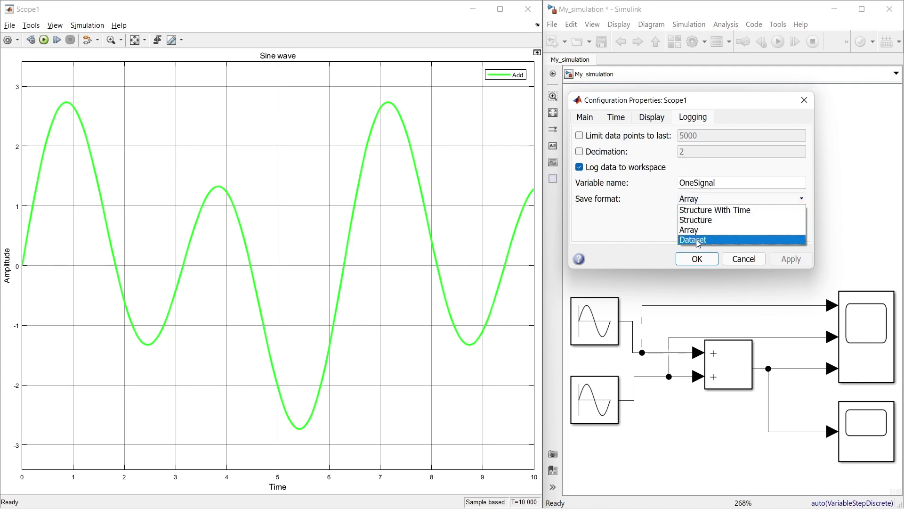
{"action": "left_click", "coordinate": [807, 103]}
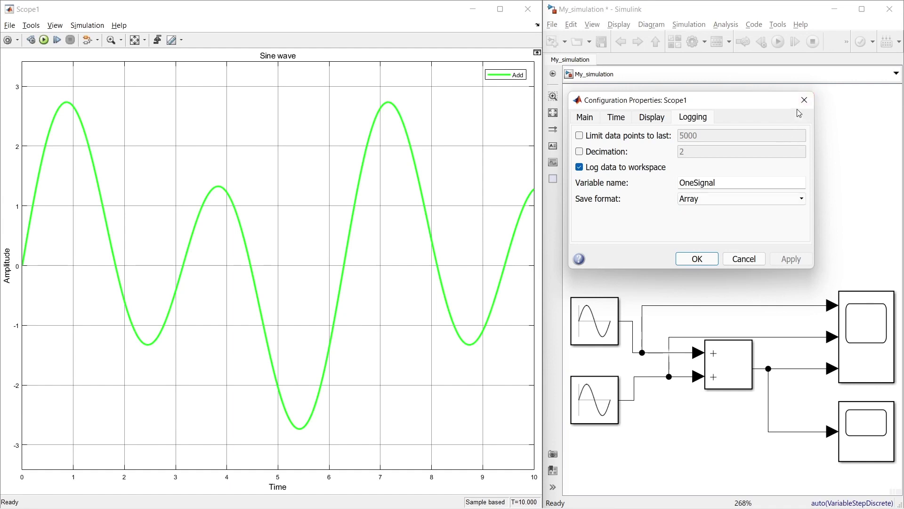
{"action": "left_click", "coordinate": [804, 102]}
Enable logging data to the workspace for the three-input Scope with the variable name Threesignals
{"action": "double_click", "coordinate": [850, 302]}
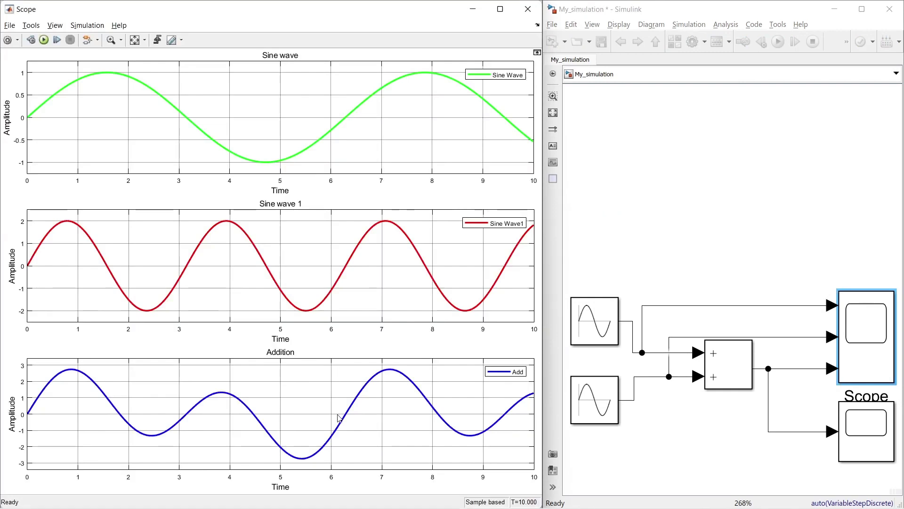
{"action": "left_click", "coordinate": [8, 40]}
{"action": "left_click_drag", "start_coordinate": [495, 106], "coordinate": [625, 94]}
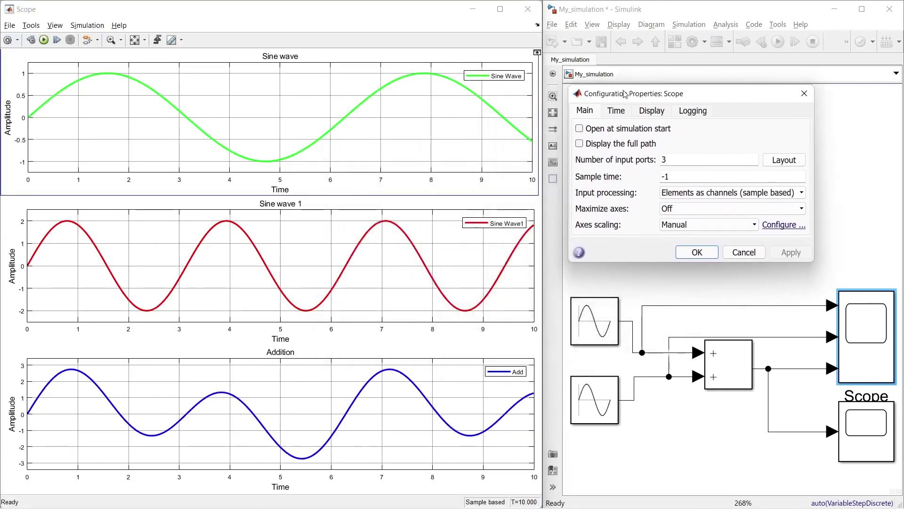
{"action": "left_click", "coordinate": [691, 115]}
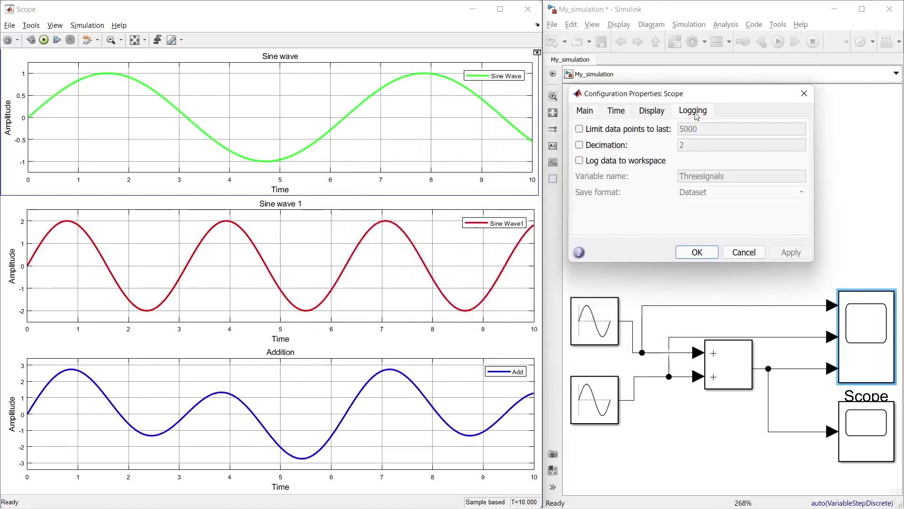
{"action": "left_click", "coordinate": [602, 161]}
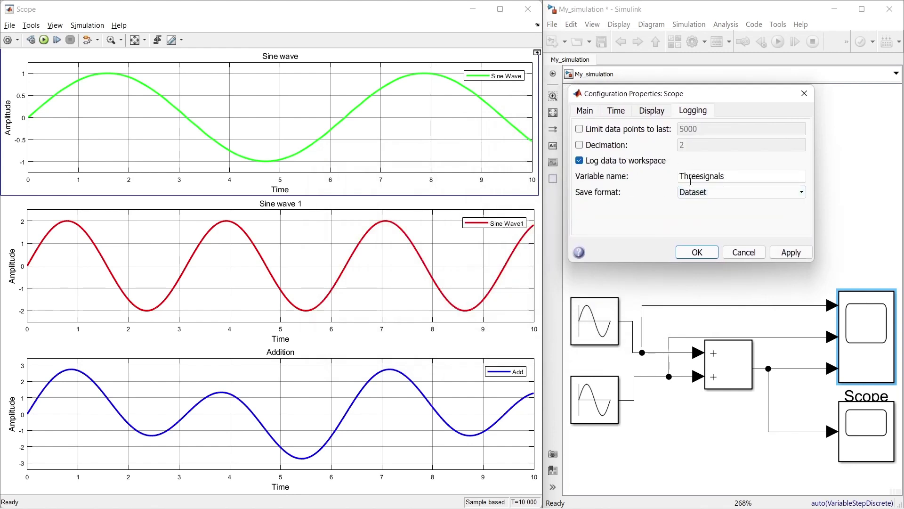
Try to log the three-input Scope in Array format by running the simulation, and dismiss the diagnostics
{"action": "left_click", "coordinate": [734, 192]}
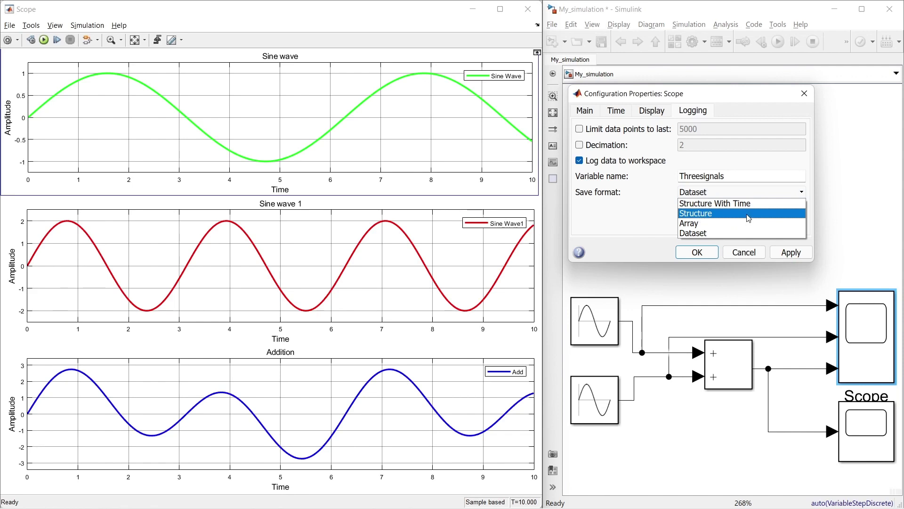
{"action": "left_click", "coordinate": [725, 223]}
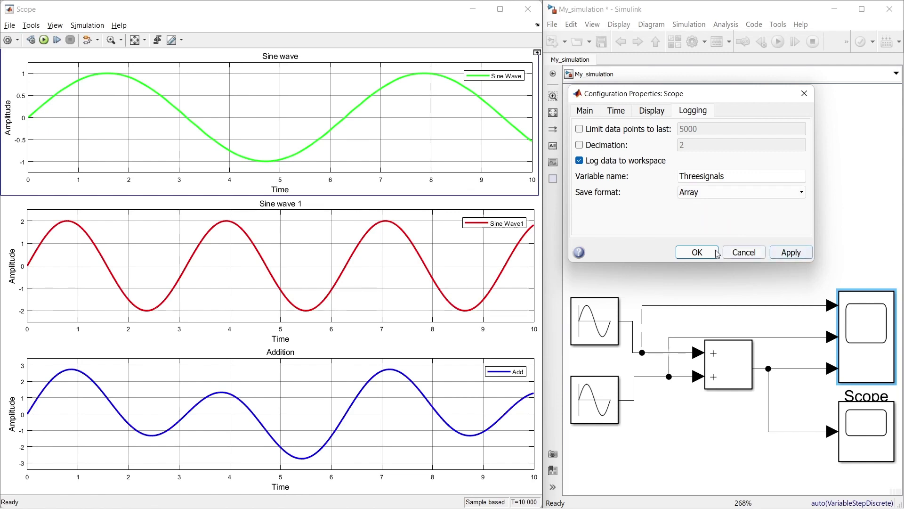
{"action": "left_click", "coordinate": [701, 252]}
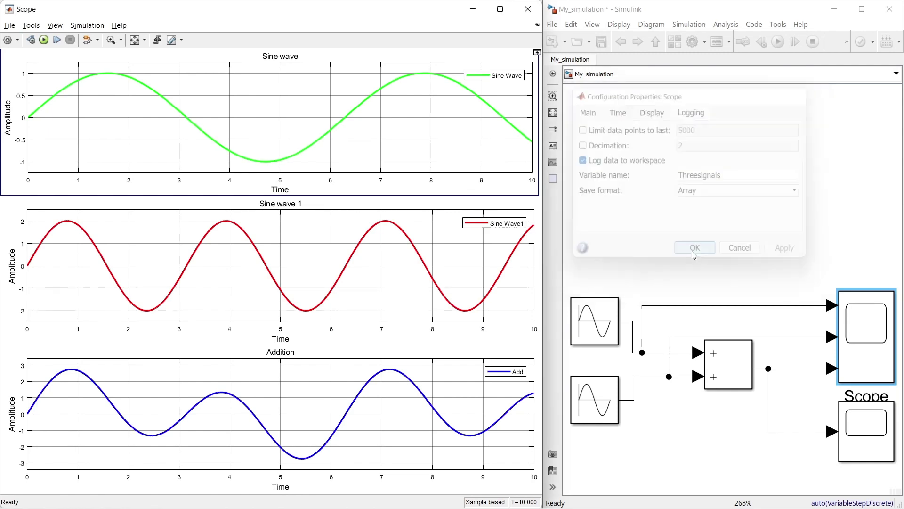
{"action": "left_click", "coordinate": [44, 40]}
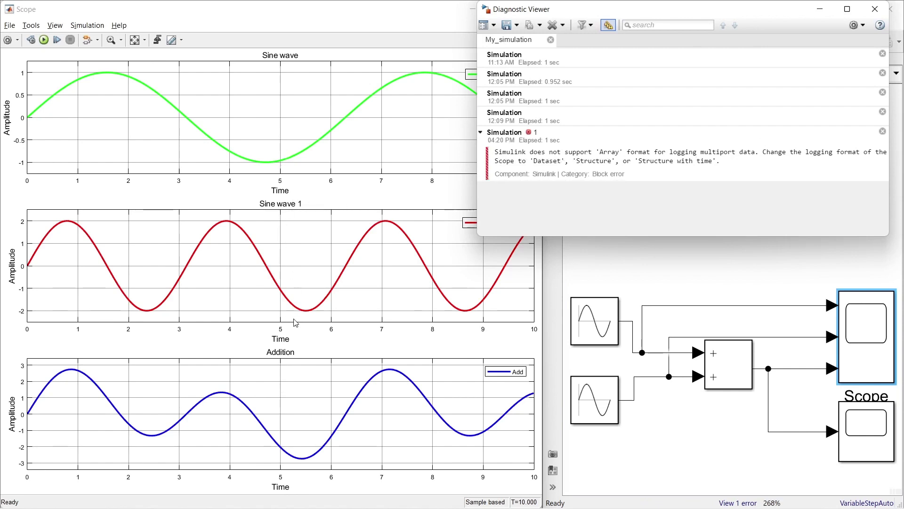
{"action": "left_click", "coordinate": [869, 14]}
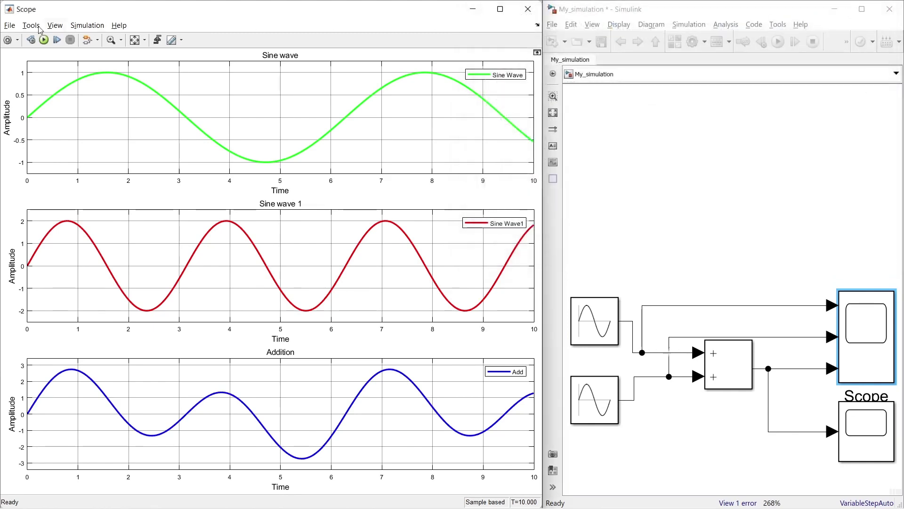
Set the three-input Scope's logging save format to Structure and run the simulation
{"action": "left_click", "coordinate": [8, 40]}
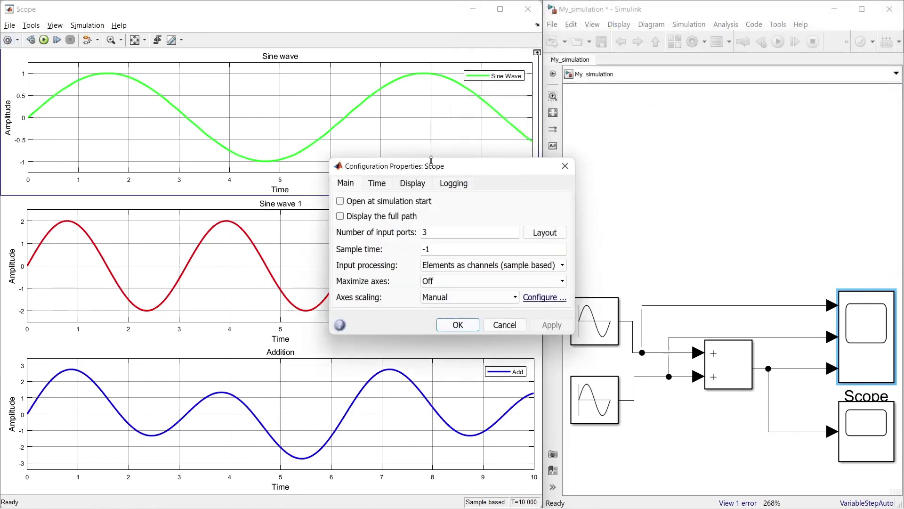
{"action": "left_click_drag", "start_coordinate": [429, 168], "coordinate": [670, 100]}
{"action": "left_click", "coordinate": [690, 113]}
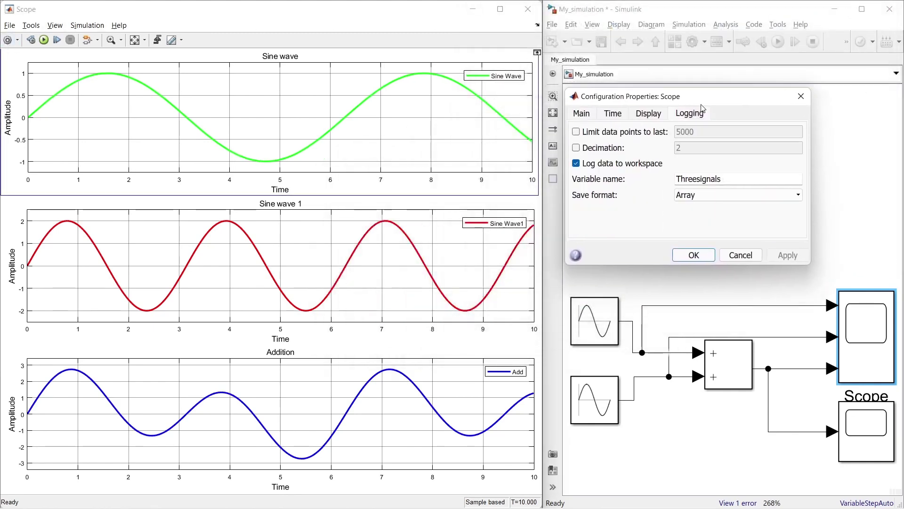
{"action": "left_click", "coordinate": [717, 194]}
{"action": "left_click", "coordinate": [721, 222]}
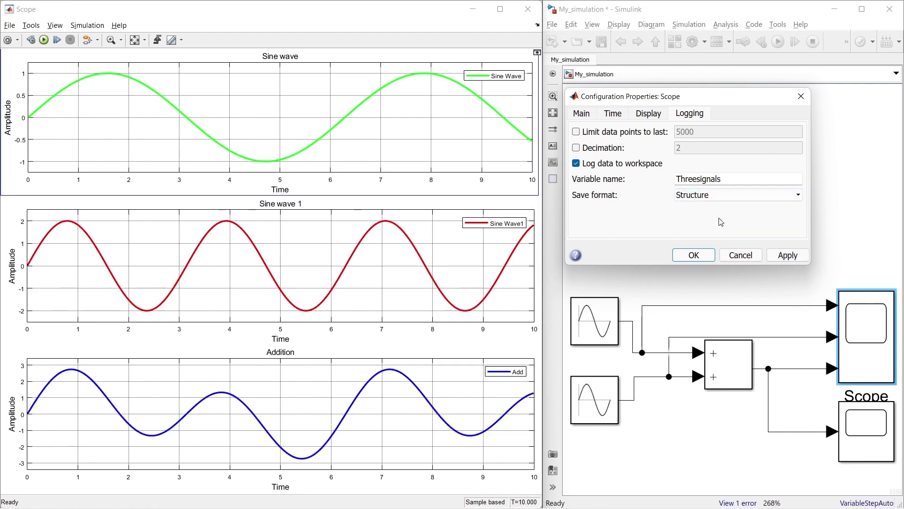
{"action": "left_click", "coordinate": [710, 255]}
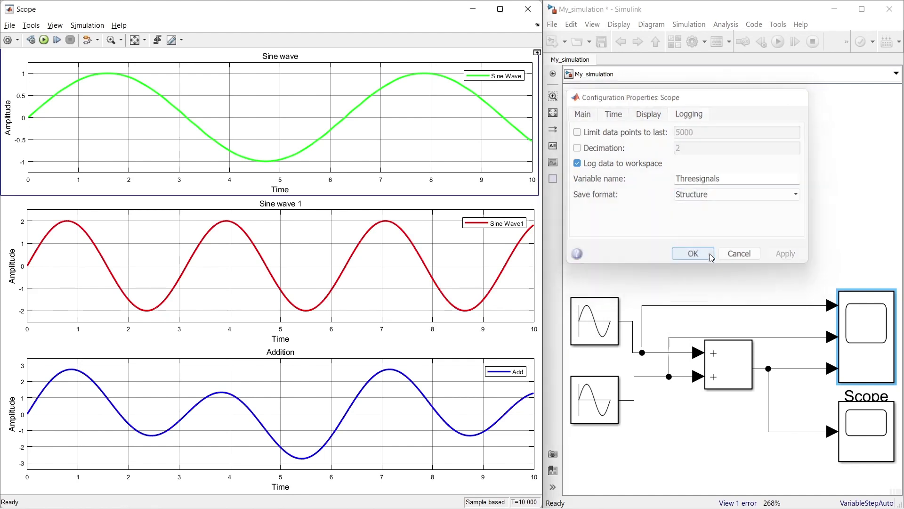
{"action": "left_click", "coordinate": [43, 40]}
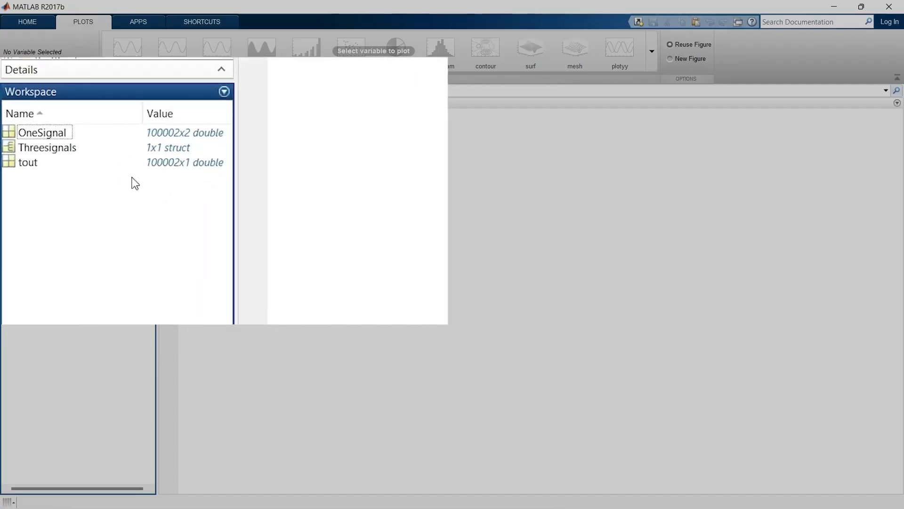
Open Threesignals from the MATLAB workspace and examine its time, signals and blockName fields
{"action": "left_click", "coordinate": [77, 137]}
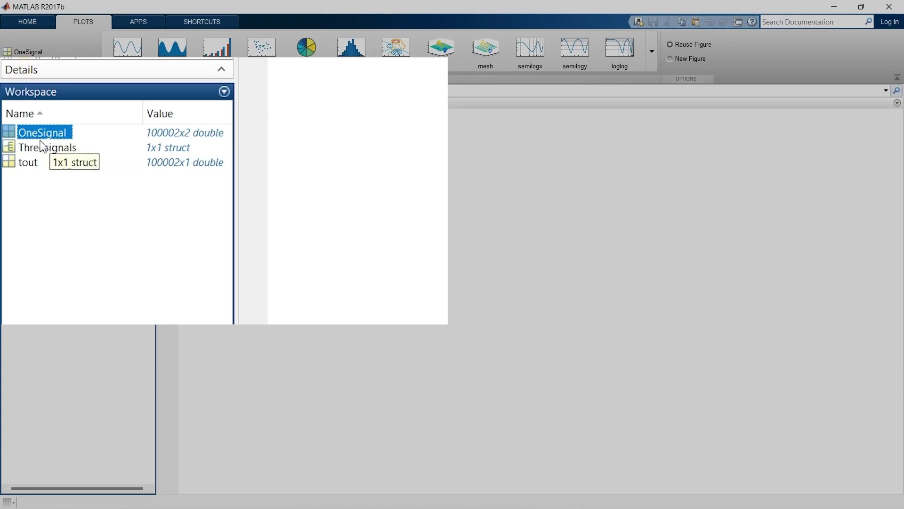
{"action": "left_click", "coordinate": [25, 151]}
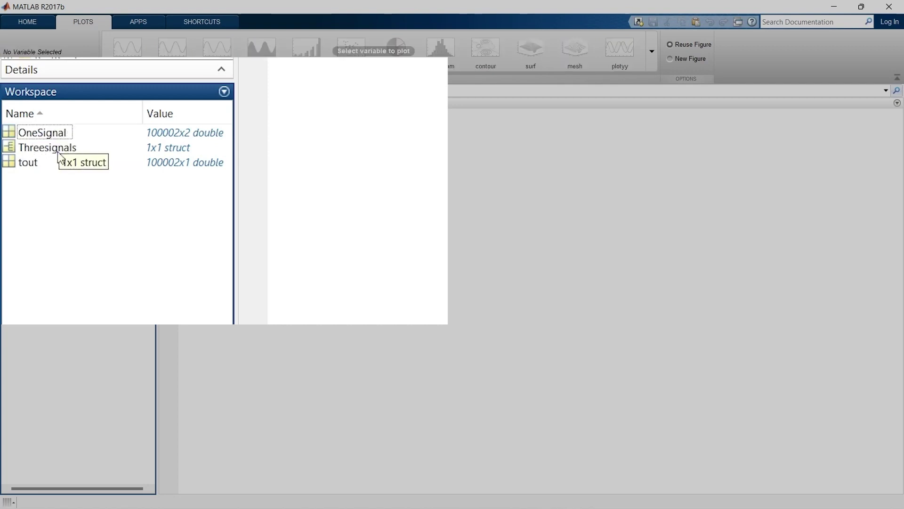
{"action": "left_click", "coordinate": [49, 152]}
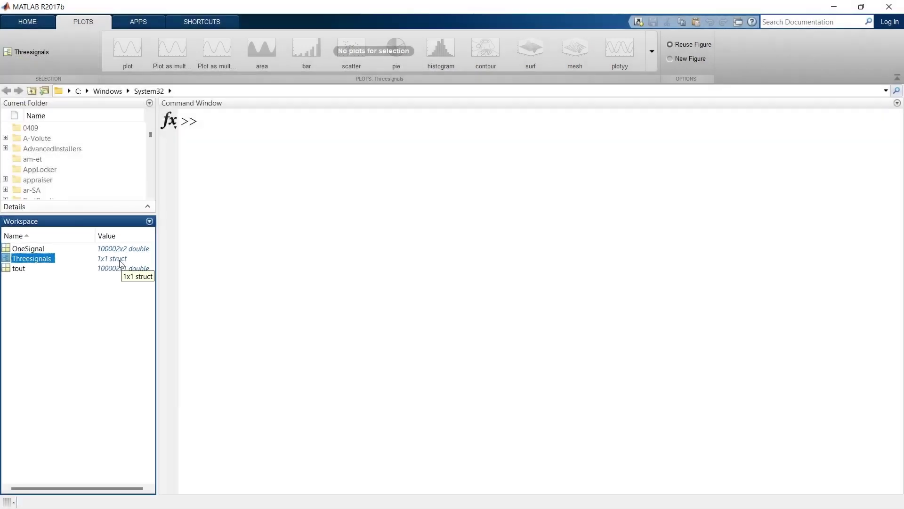
{"action": "double_click", "coordinate": [176, 150]}
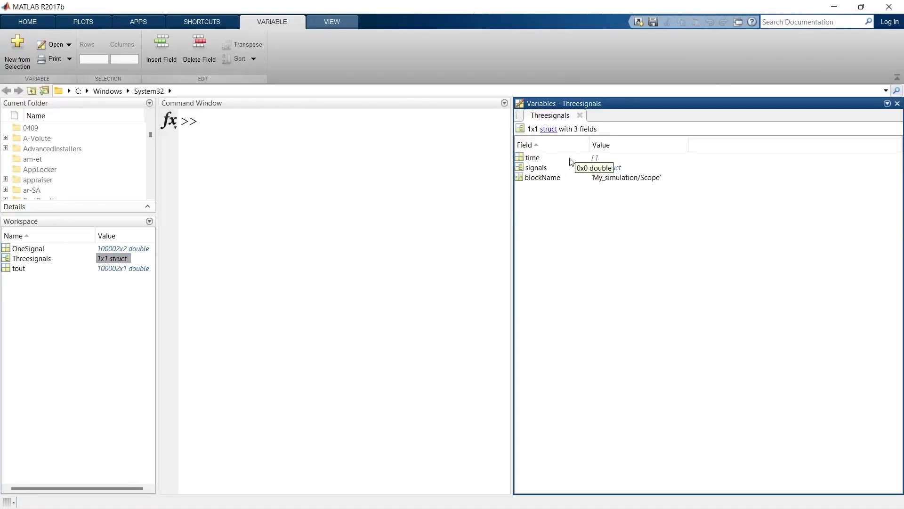
{"action": "left_click", "coordinate": [537, 197]}
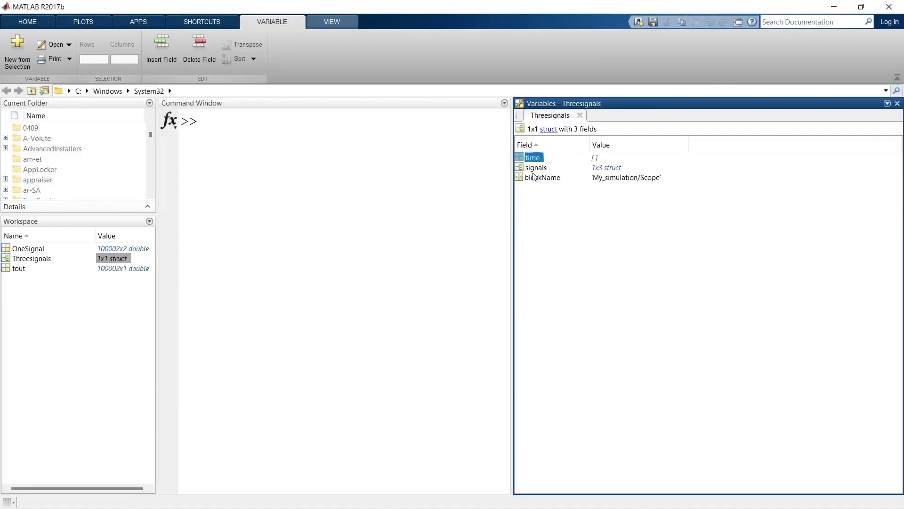
{"action": "left_click", "coordinate": [535, 181]}
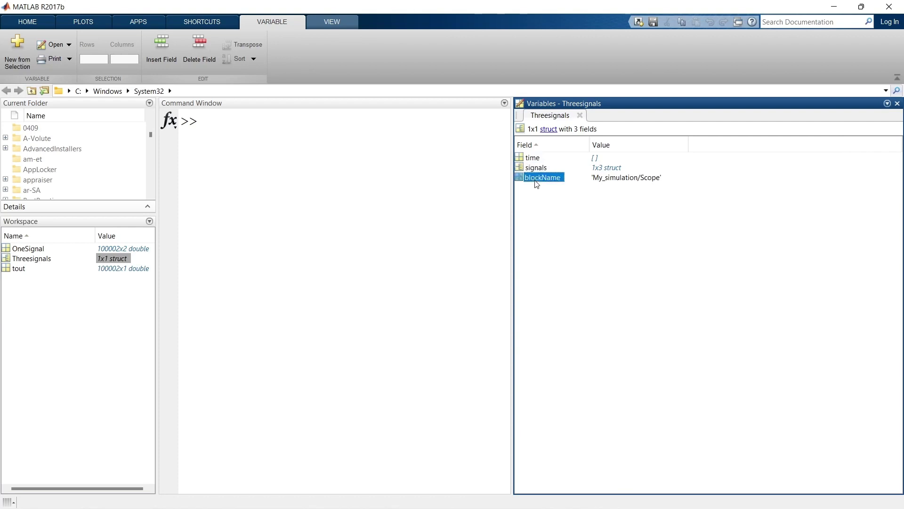
Inspect the contents of the time field of Threesignals, close it, and select the signals field
{"action": "double_click", "coordinate": [532, 158]}
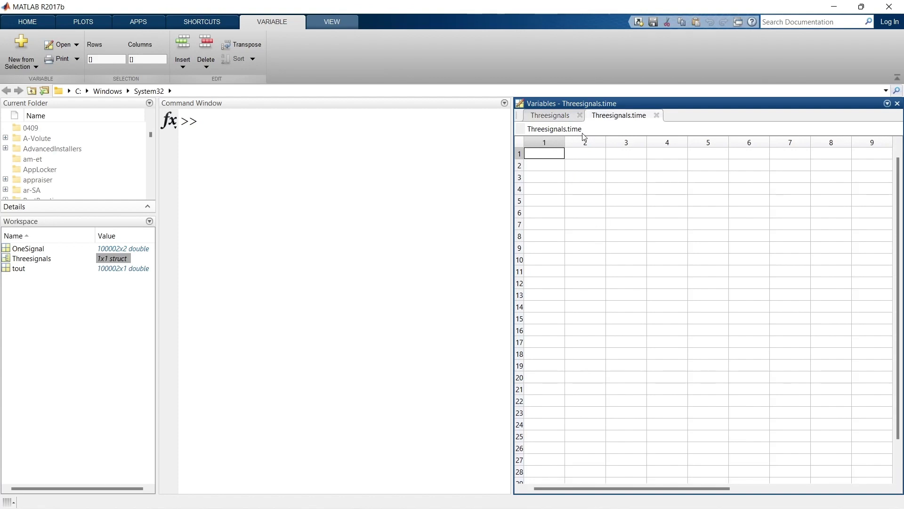
{"action": "left_click", "coordinate": [656, 116]}
{"action": "left_click", "coordinate": [541, 169]}
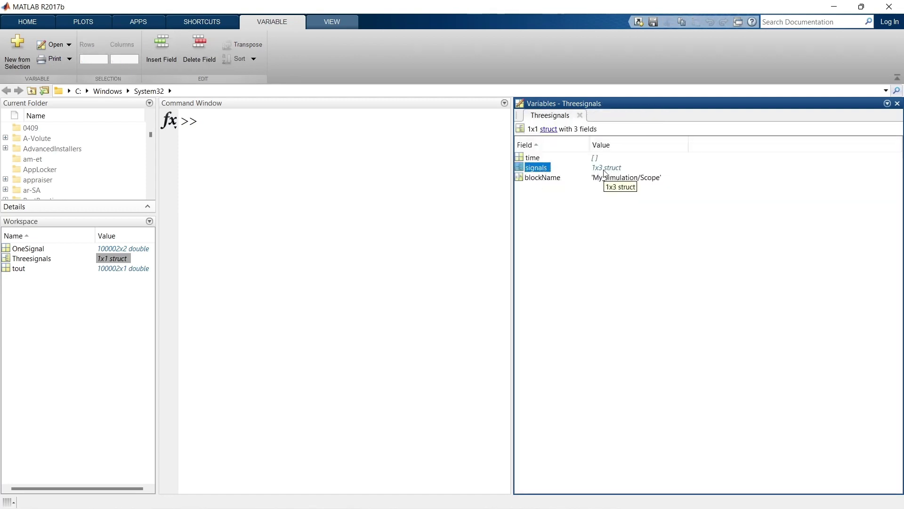
Open the signals field of Threesignals and widen its values column to examine the three entries
{"action": "double_click", "coordinate": [538, 169]}
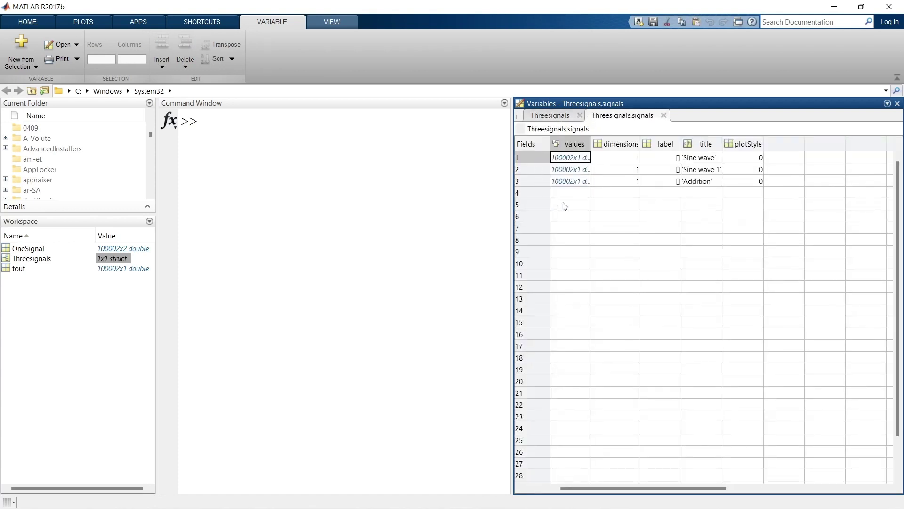
{"action": "double_click", "coordinate": [591, 144]}
{"action": "left_click", "coordinate": [585, 205]}
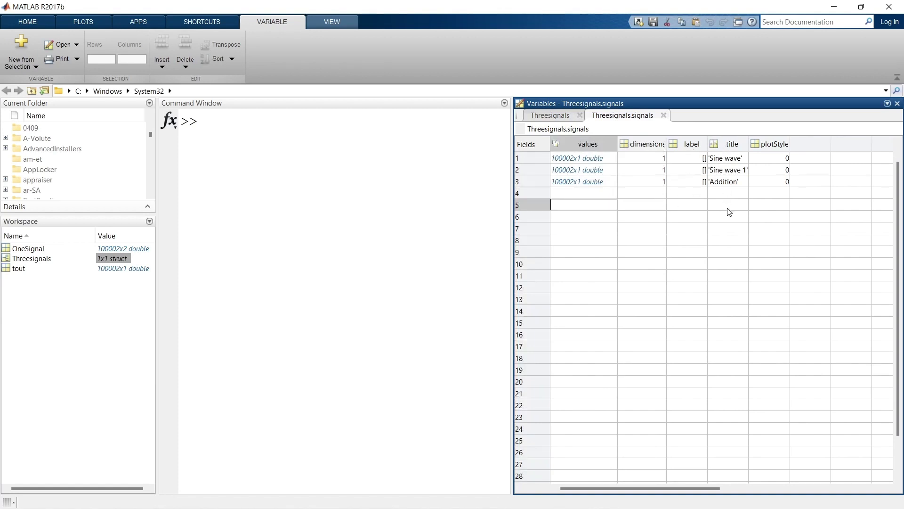
{"action": "left_click", "coordinate": [586, 160]}
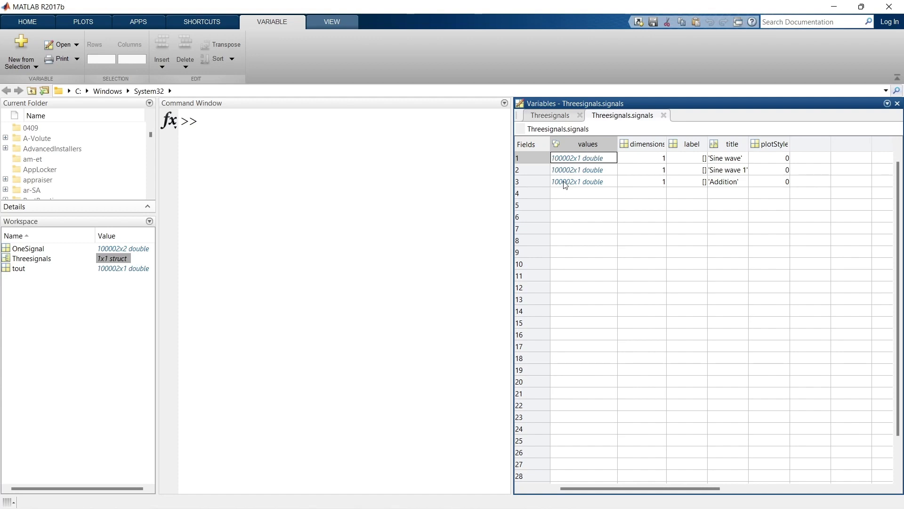
Compare the values and title entries in Threesignals.signals with the three plots in the Scope window
{"action": "key", "text": "alt+Tab"}
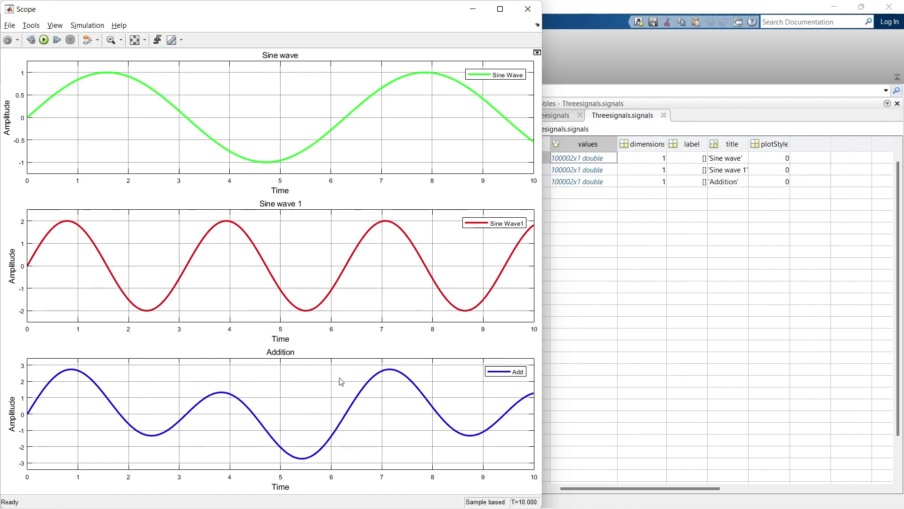
{"action": "left_click", "coordinate": [474, 11]}
{"action": "left_click", "coordinate": [586, 182]}
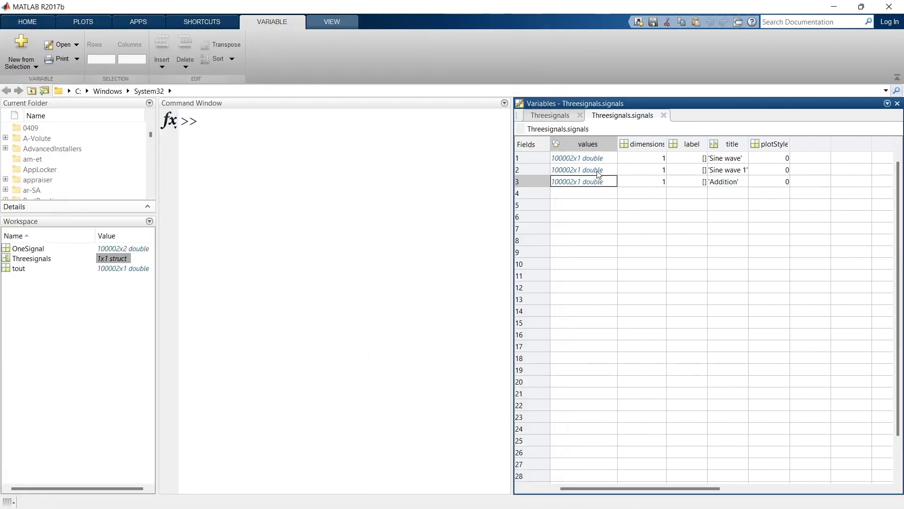
{"action": "left_click", "coordinate": [724, 160]}
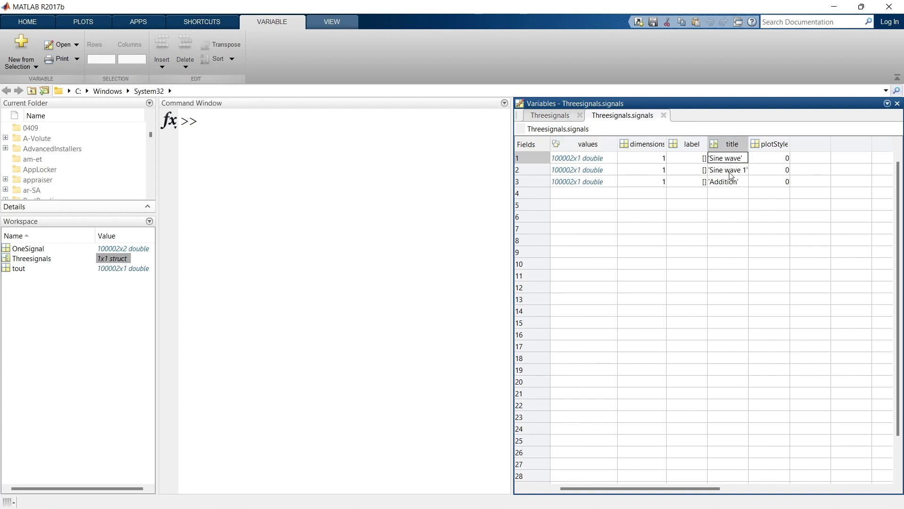
{"action": "left_click", "coordinate": [731, 171]}
{"action": "left_click", "coordinate": [729, 184]}
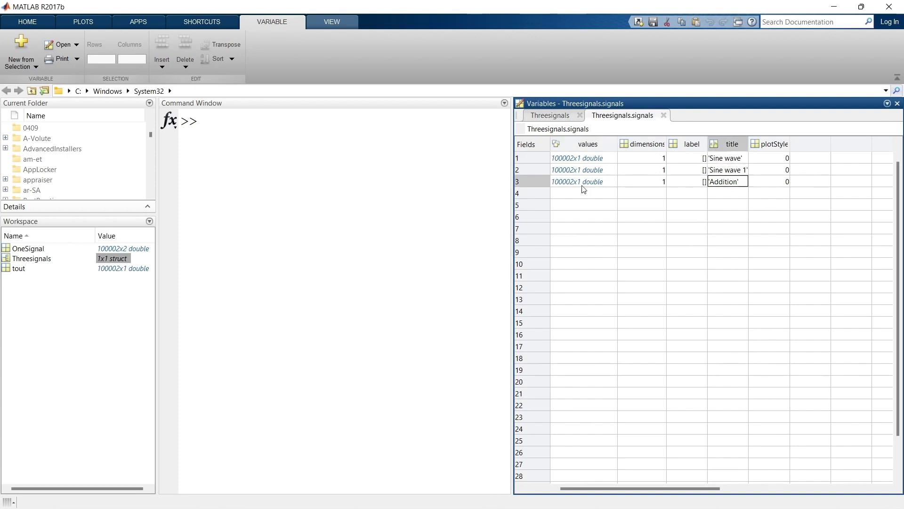
{"action": "left_click", "coordinate": [593, 160]}
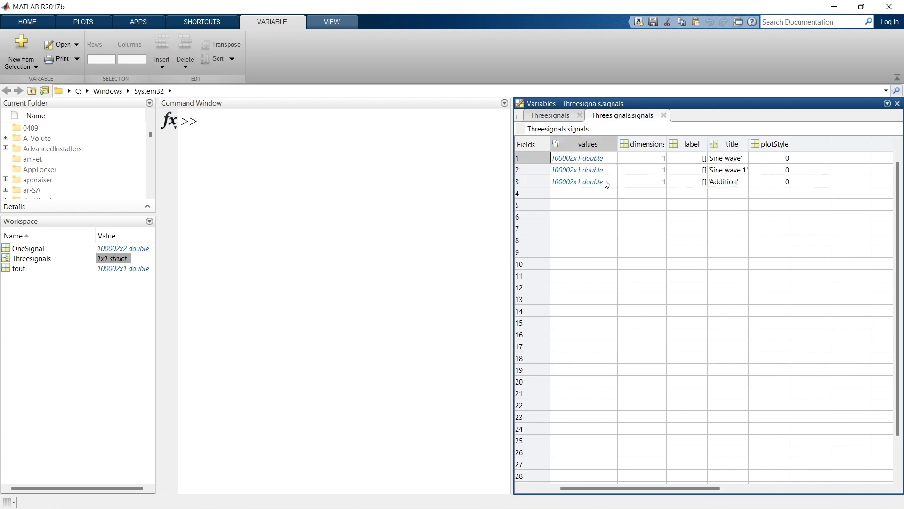
Plot the full values column of the Addition signal from Threesignals.signals, and close the figure and the values table
{"action": "double_click", "coordinate": [593, 182]}
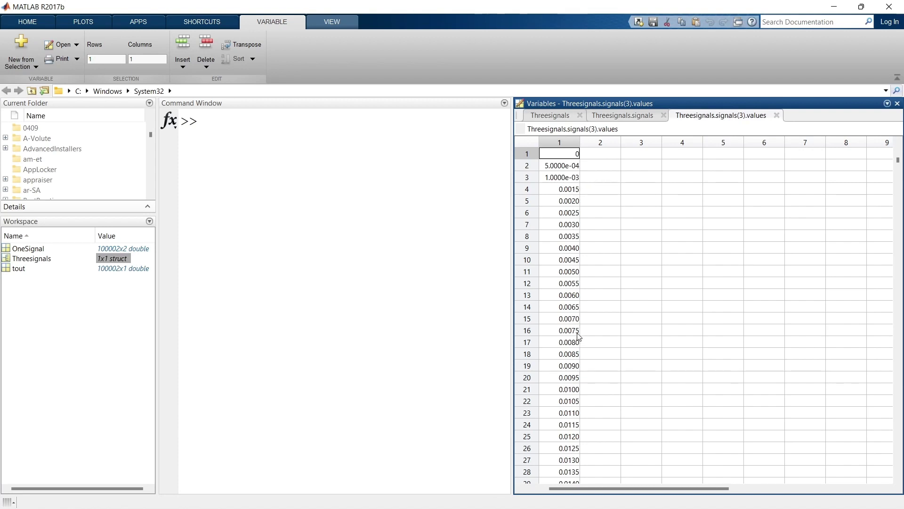
{"action": "left_click", "coordinate": [569, 146]}
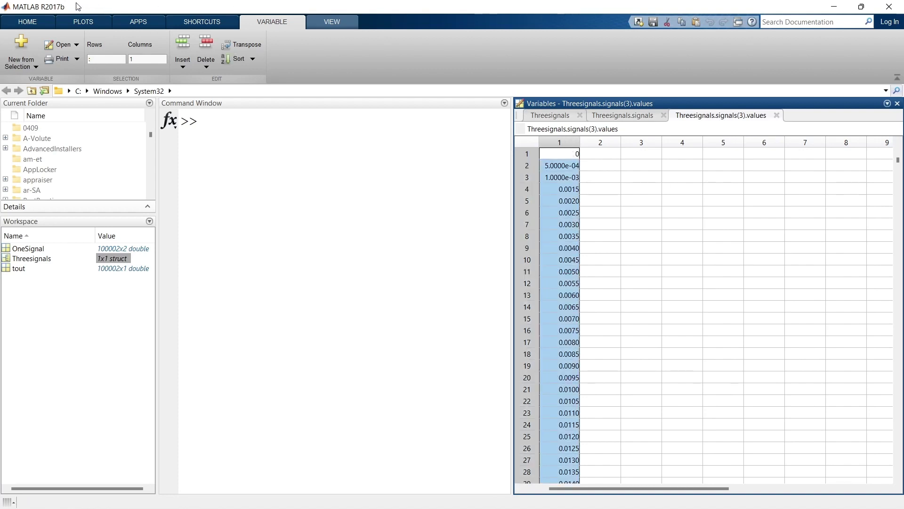
{"action": "left_click", "coordinate": [77, 25]}
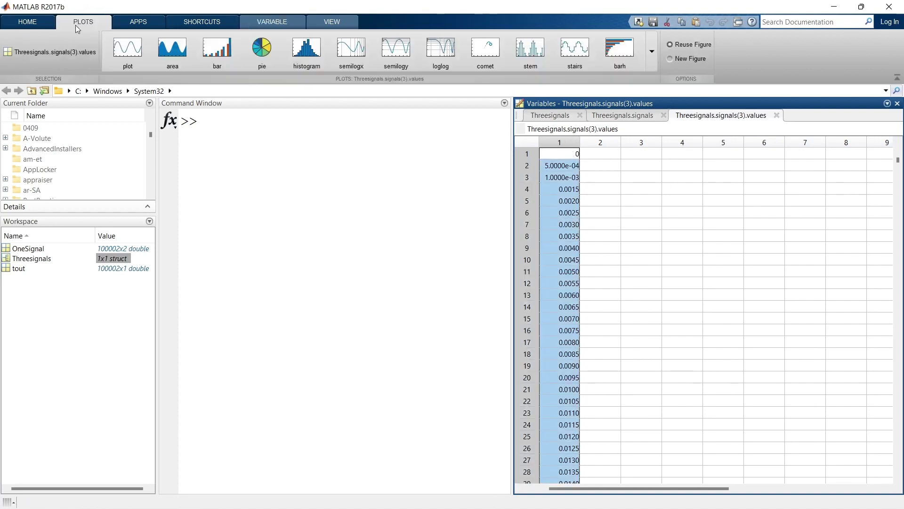
{"action": "left_click", "coordinate": [124, 50]}
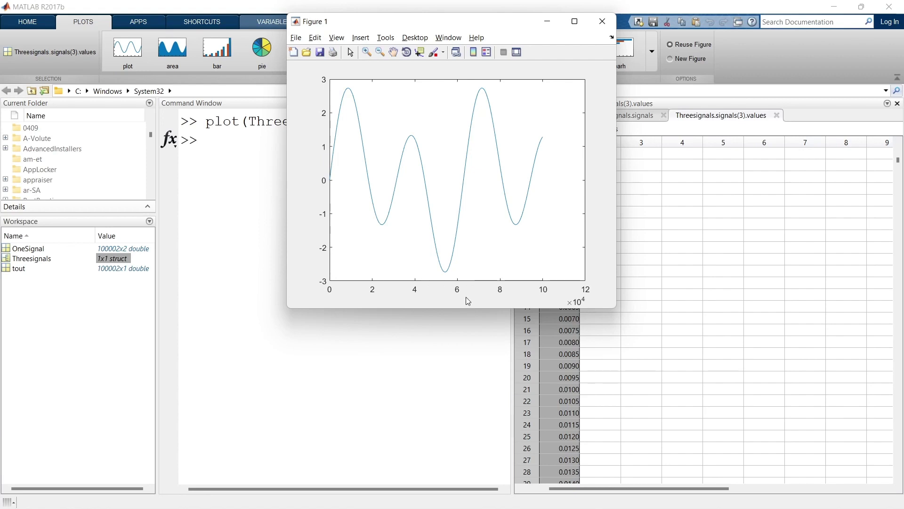
{"action": "left_click", "coordinate": [603, 21]}
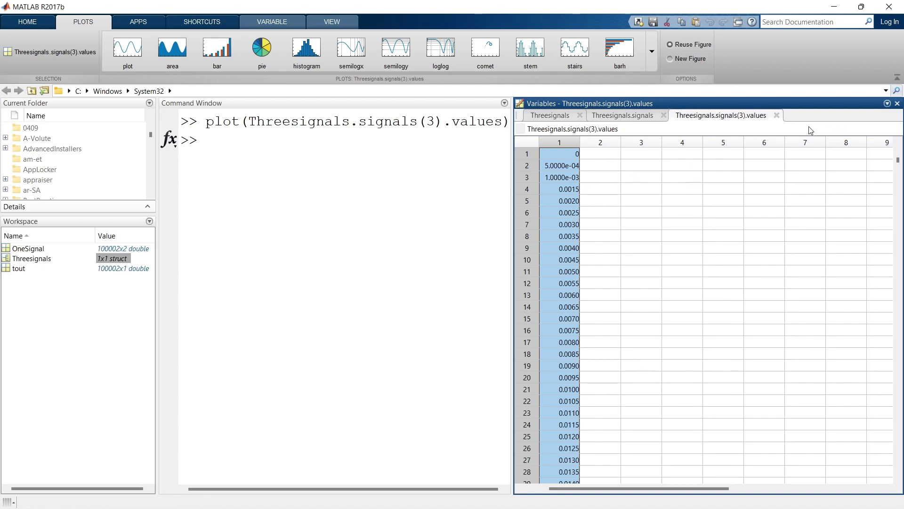
{"action": "left_click", "coordinate": [776, 115]}
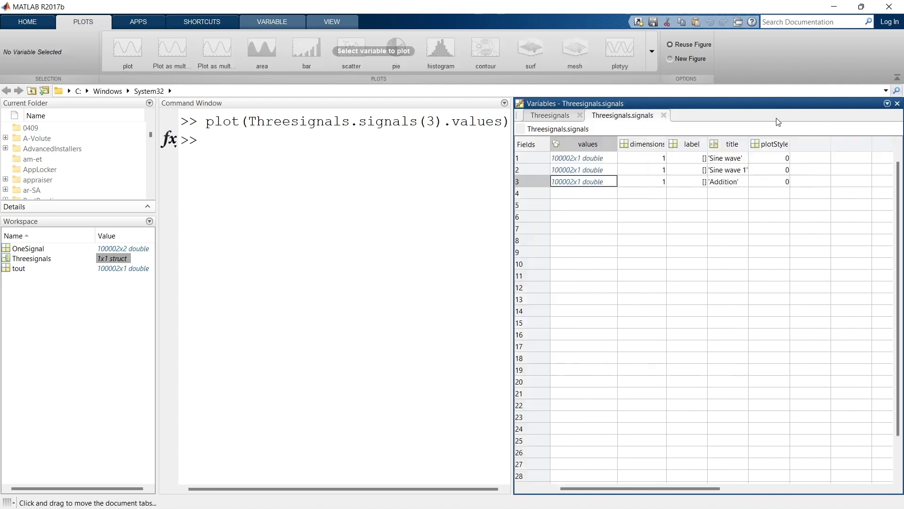
Plot the full values column of the Sine wave 1 signal, and close the figure and all open Threesignals variables
{"action": "double_click", "coordinate": [597, 168]}
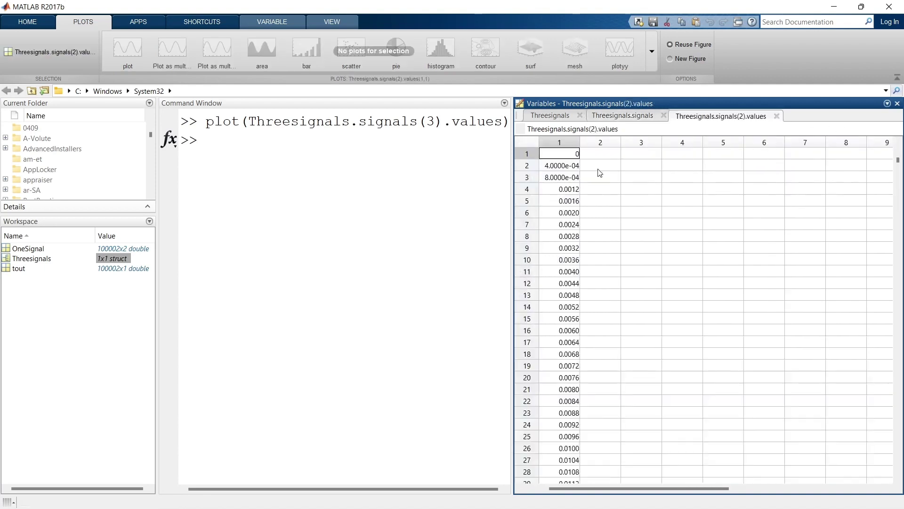
{"action": "left_click", "coordinate": [578, 272]}
{"action": "left_click", "coordinate": [560, 142]}
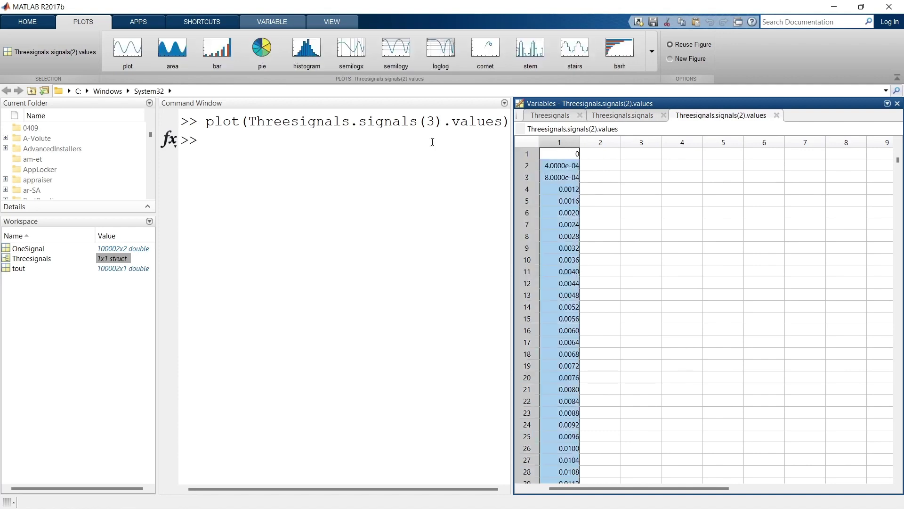
{"action": "left_click", "coordinate": [126, 53]}
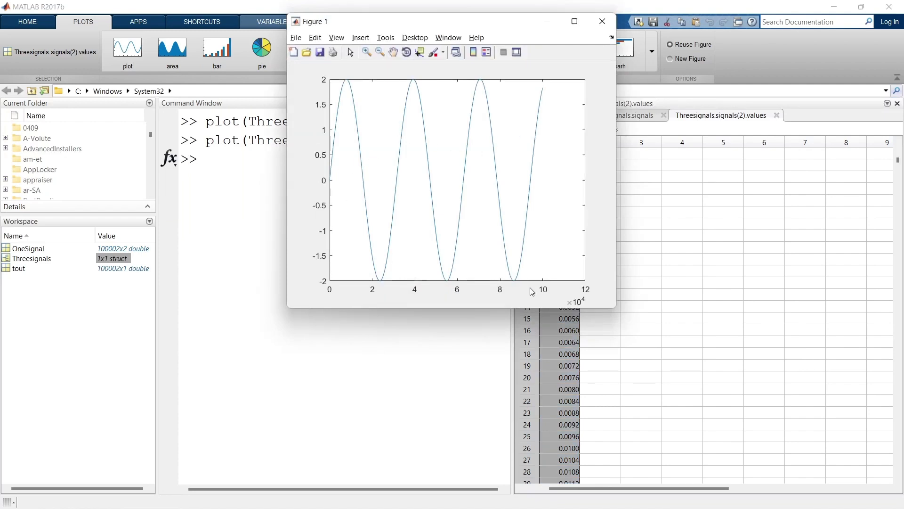
{"action": "left_click", "coordinate": [602, 21]}
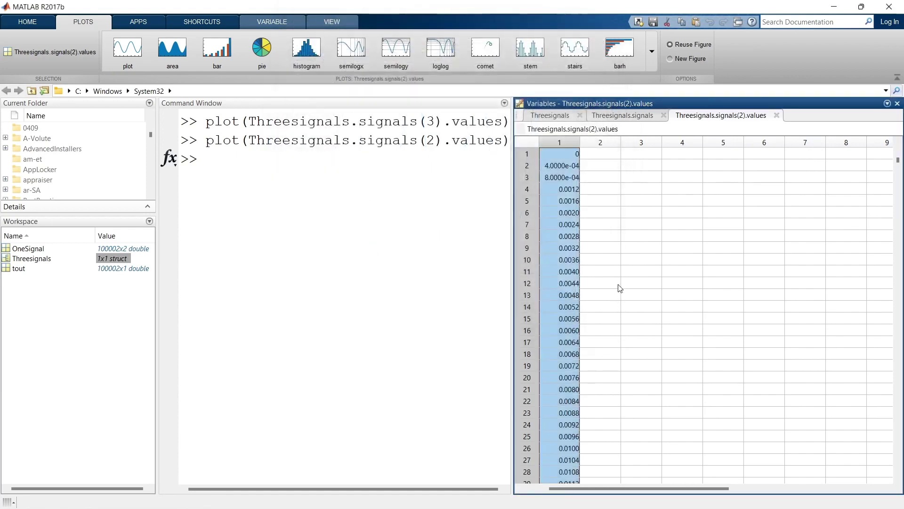
{"action": "left_click", "coordinate": [776, 116]}
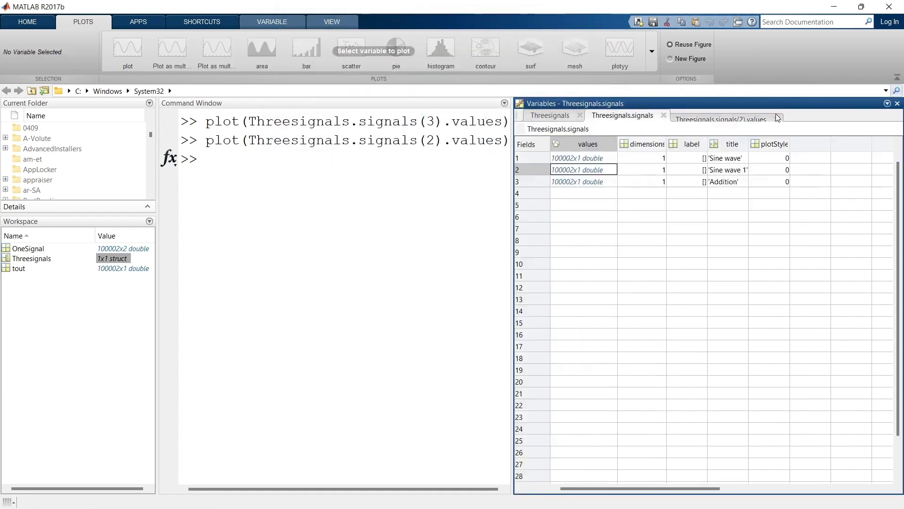
{"action": "left_click", "coordinate": [663, 115]}
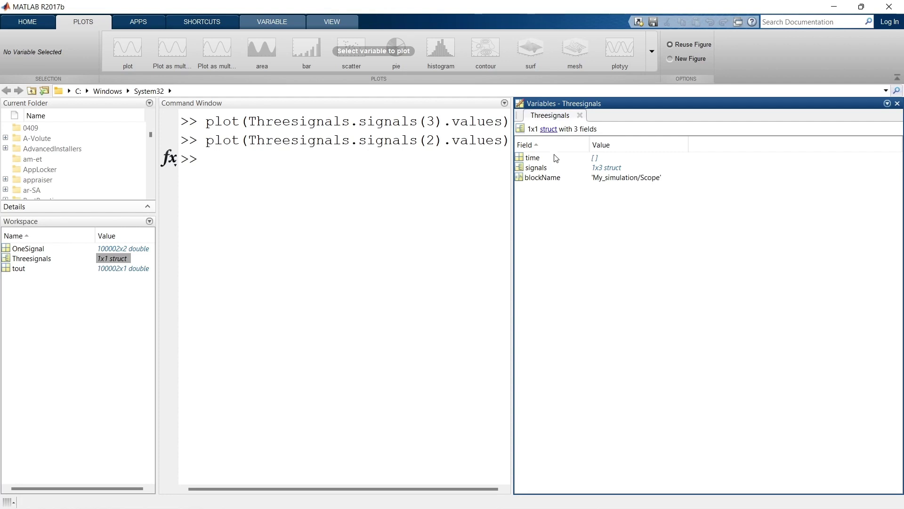
{"action": "left_click", "coordinate": [580, 114]}
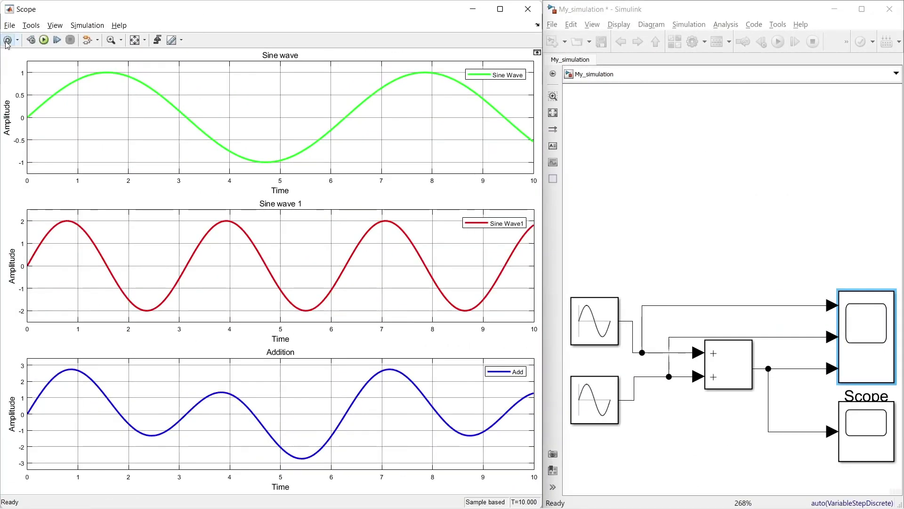
Set the three-input Scope's logging save format to Structure With Time and run the simulation
{"action": "left_click", "coordinate": [6, 42]}
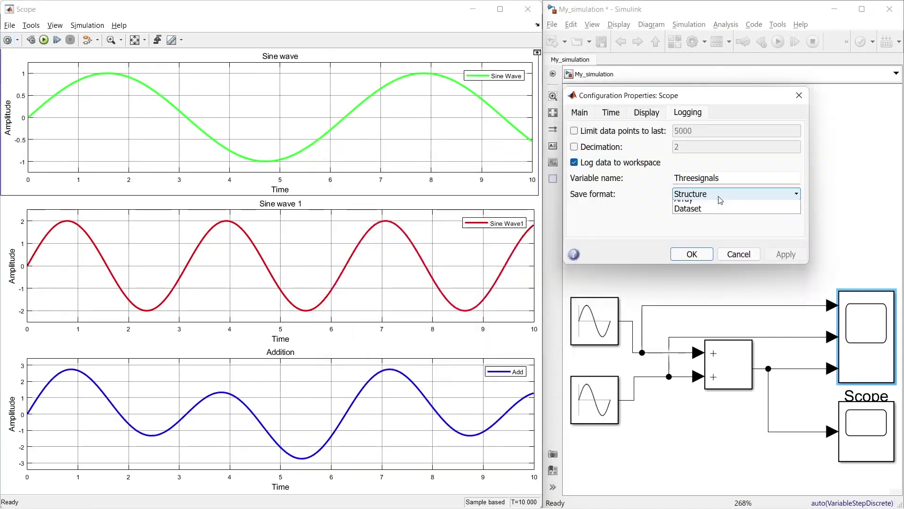
{"action": "left_click", "coordinate": [736, 193]}
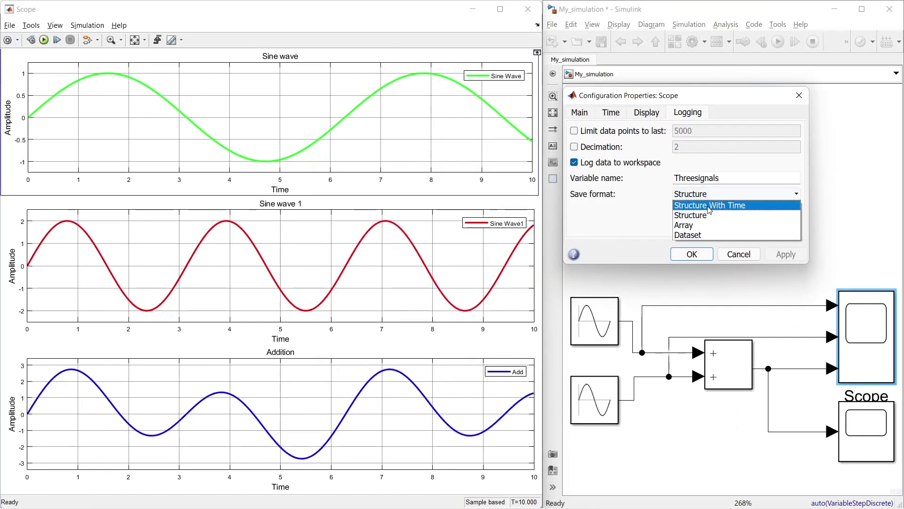
{"action": "left_click", "coordinate": [708, 206]}
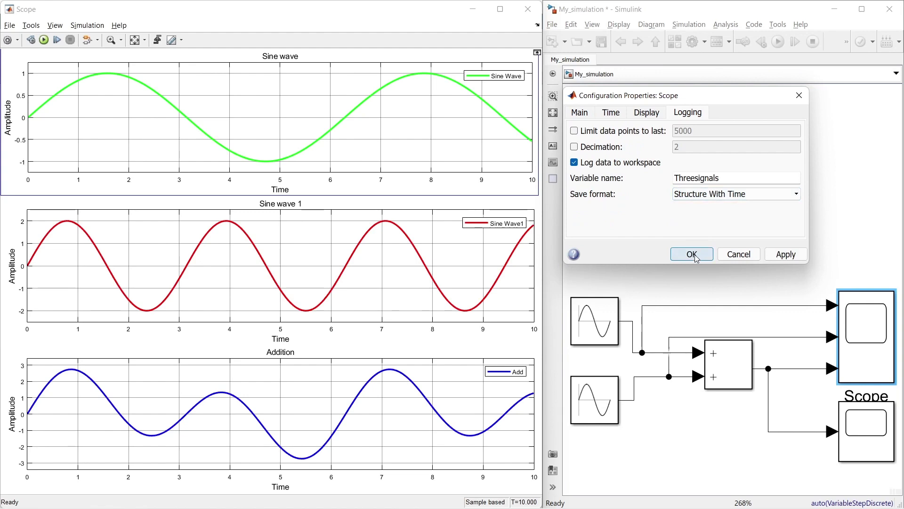
{"action": "left_click", "coordinate": [727, 196]}
{"action": "left_click", "coordinate": [727, 205]}
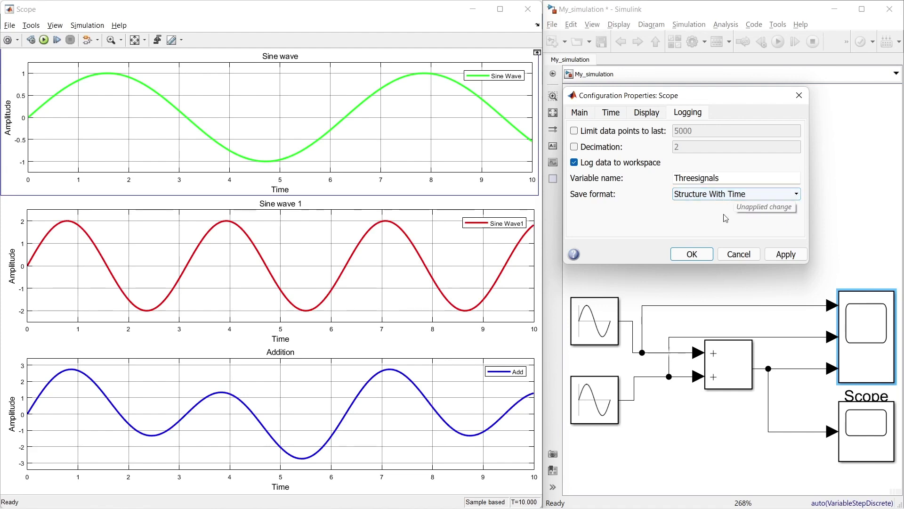
{"action": "left_click", "coordinate": [695, 257]}
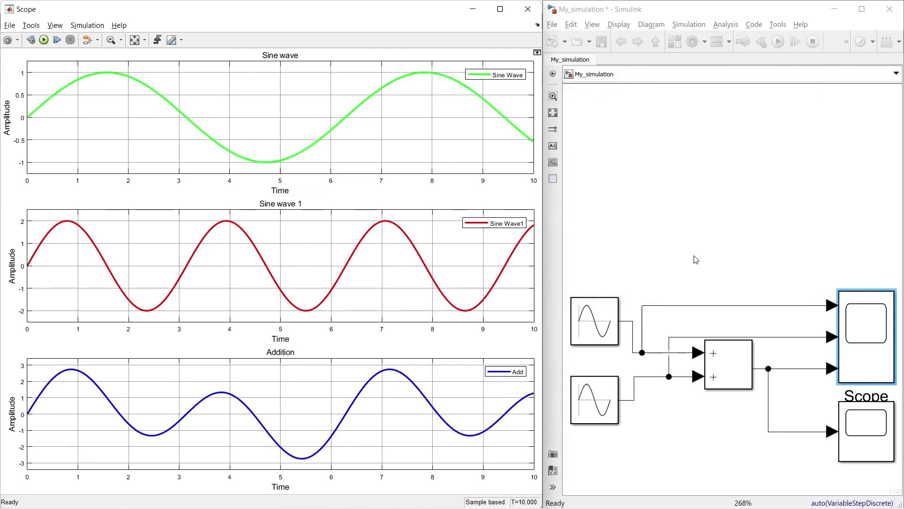
{"action": "left_click", "coordinate": [44, 41]}
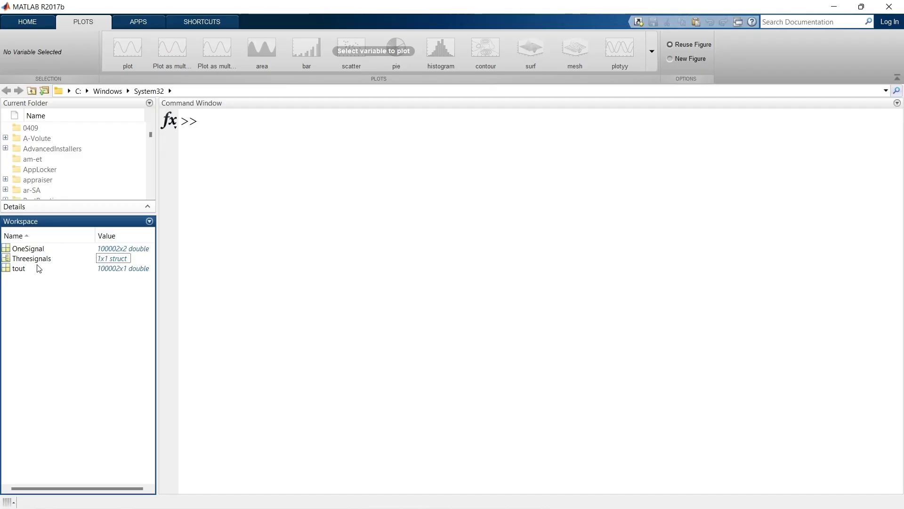
Open the newly logged Threesignals from the MATLAB workspace and examine its time field entry
{"action": "left_click", "coordinate": [38, 260]}
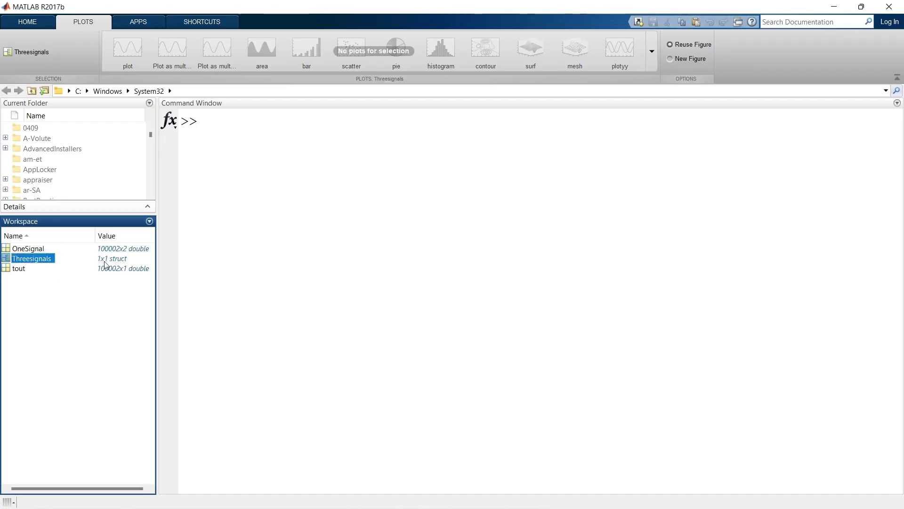
{"action": "double_click", "coordinate": [33, 258]}
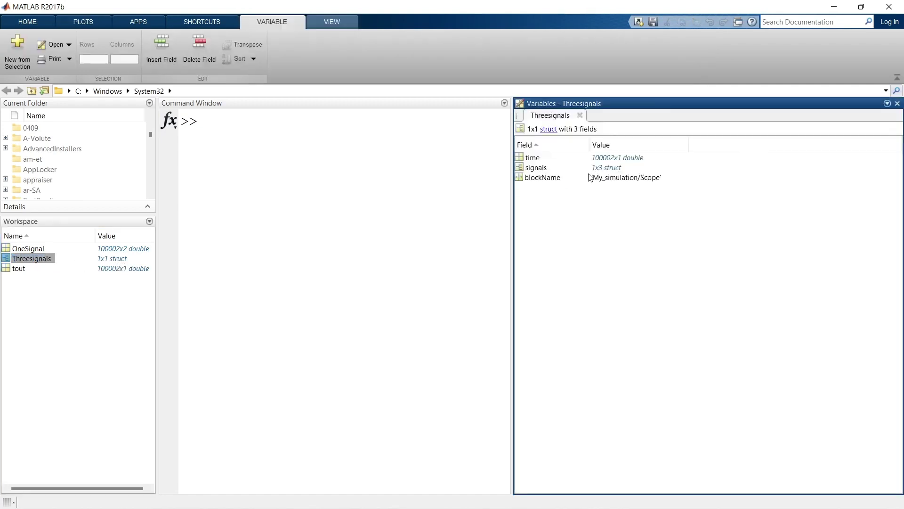
{"action": "left_click", "coordinate": [531, 161]}
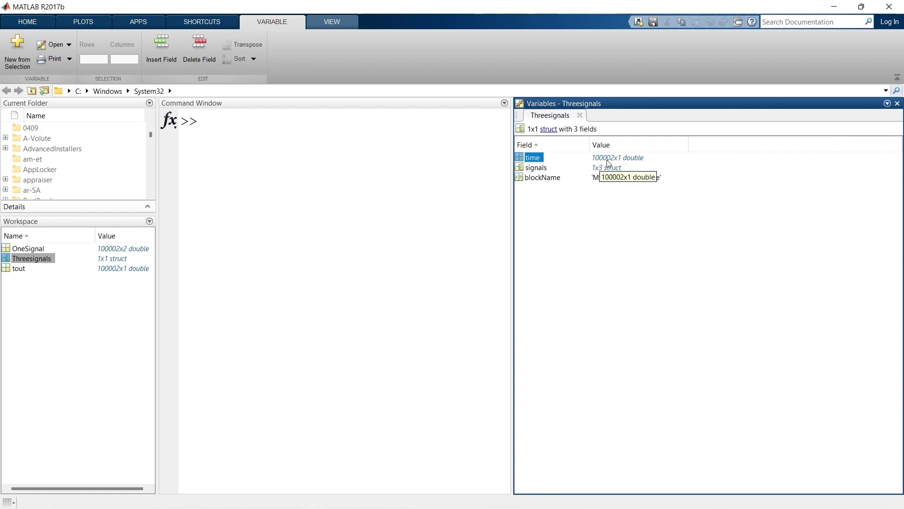
Inspect the Threesignals time values from the first to the last row, and return to the struct's signals field
{"action": "double_click", "coordinate": [534, 158]}
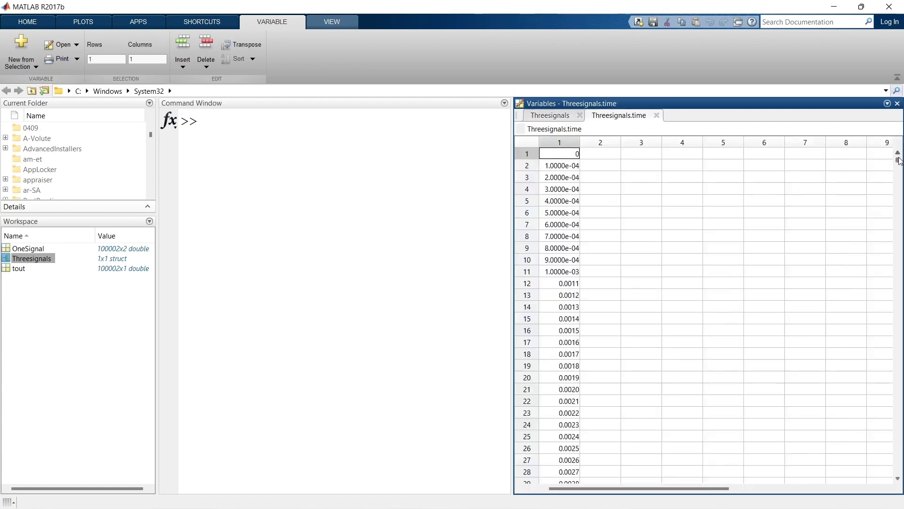
{"action": "left_click_drag", "start_coordinate": [899, 160], "coordinate": [898, 470]}
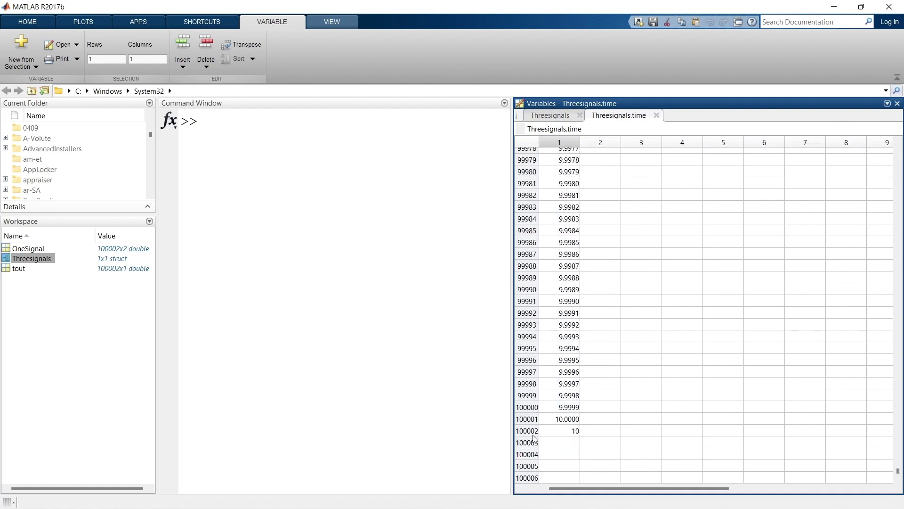
{"action": "left_click", "coordinate": [573, 433]}
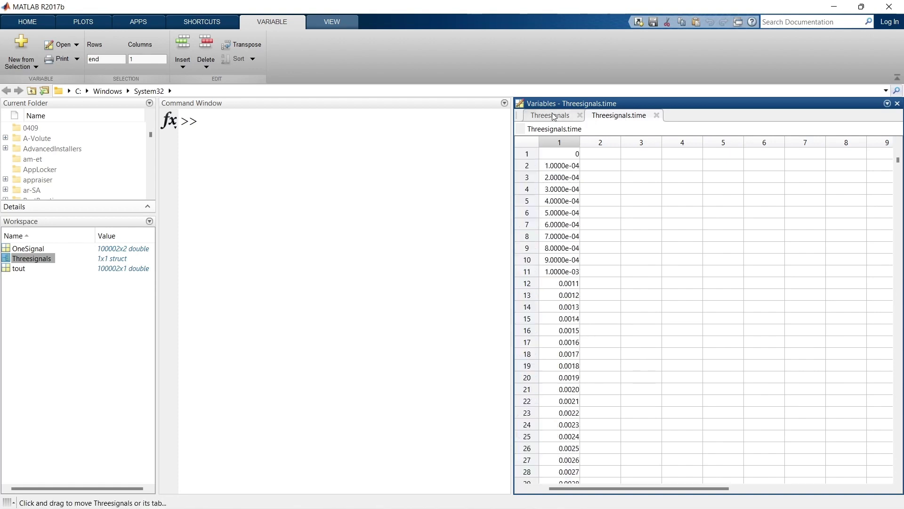
{"action": "left_click", "coordinate": [554, 116]}
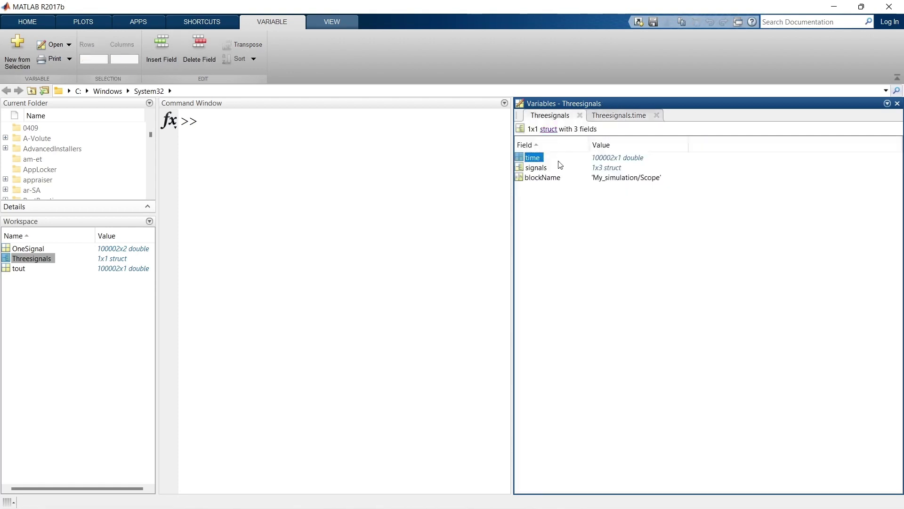
{"action": "left_click", "coordinate": [534, 168]}
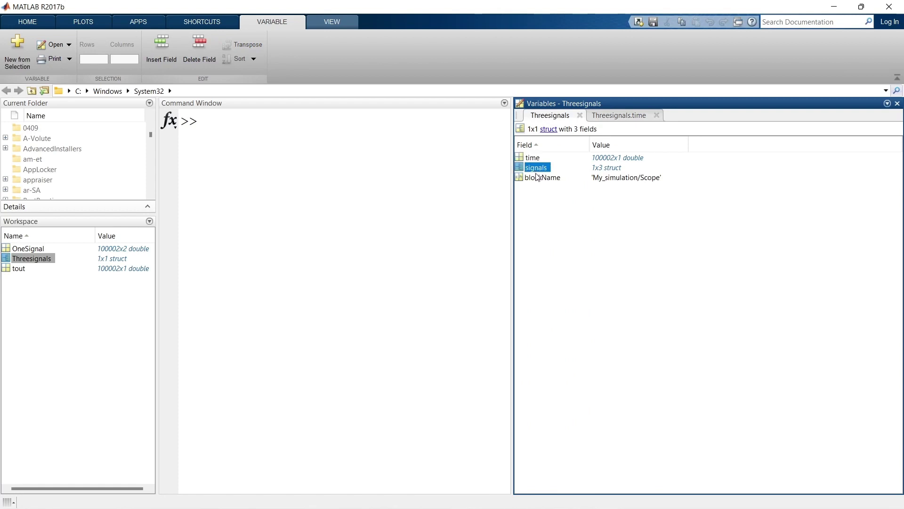
Open the signals field of Threesignals, widen its values column, and open the values of the Addition signal
{"action": "double_click", "coordinate": [605, 171]}
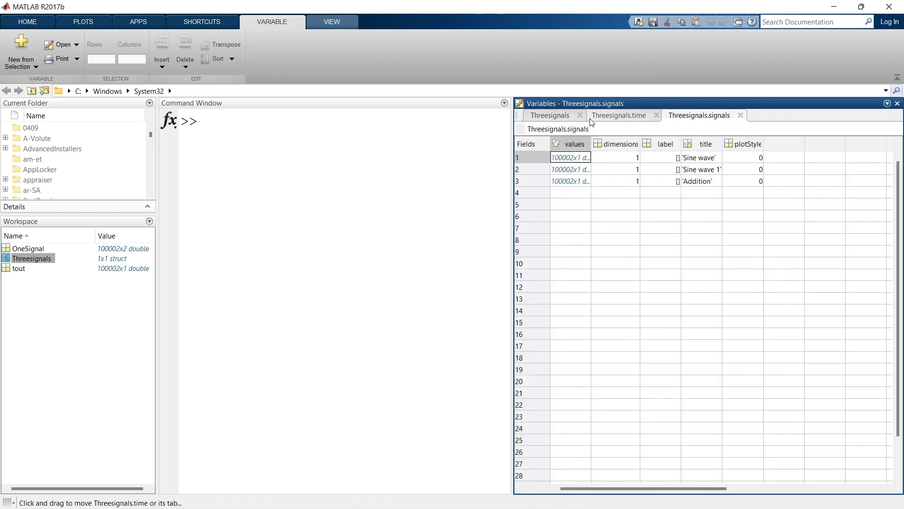
{"action": "left_click_drag", "start_coordinate": [591, 143], "coordinate": [618, 144]}
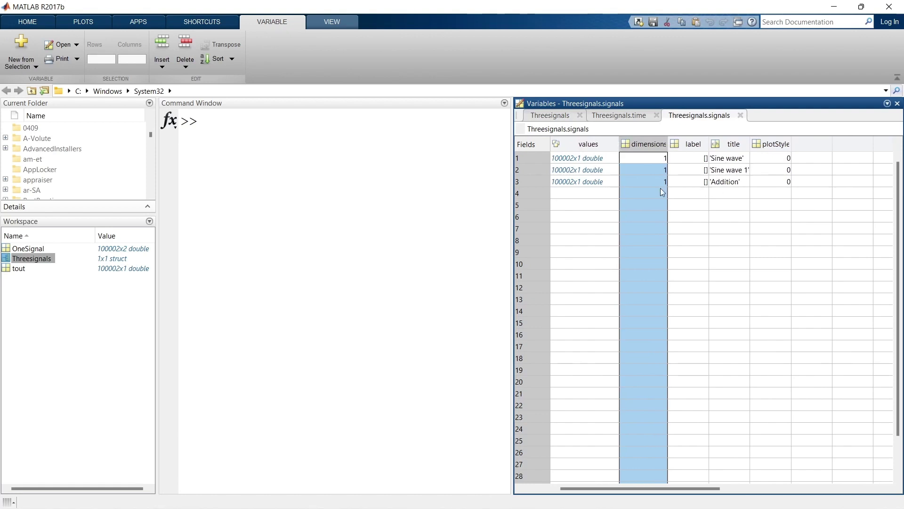
{"action": "double_click", "coordinate": [588, 183]}
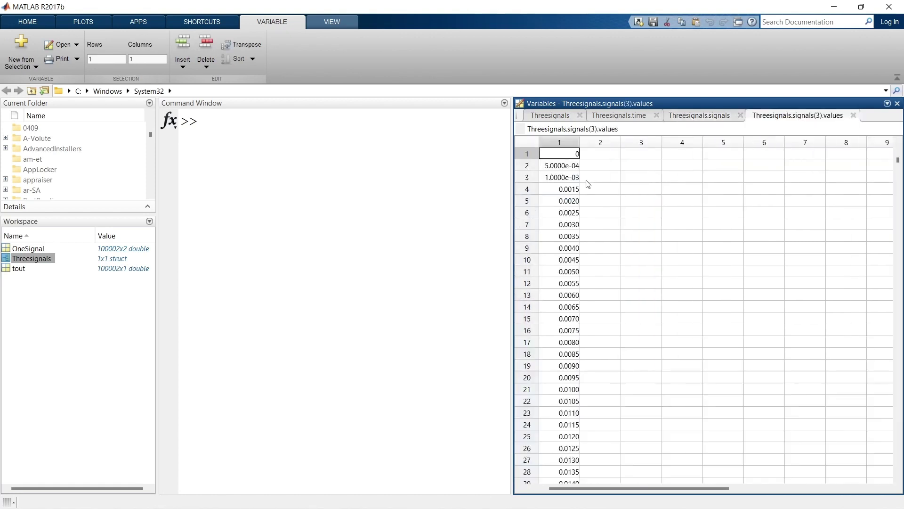
Plot the full values column of the Addition signal and close the figure
{"action": "left_click", "coordinate": [573, 143]}
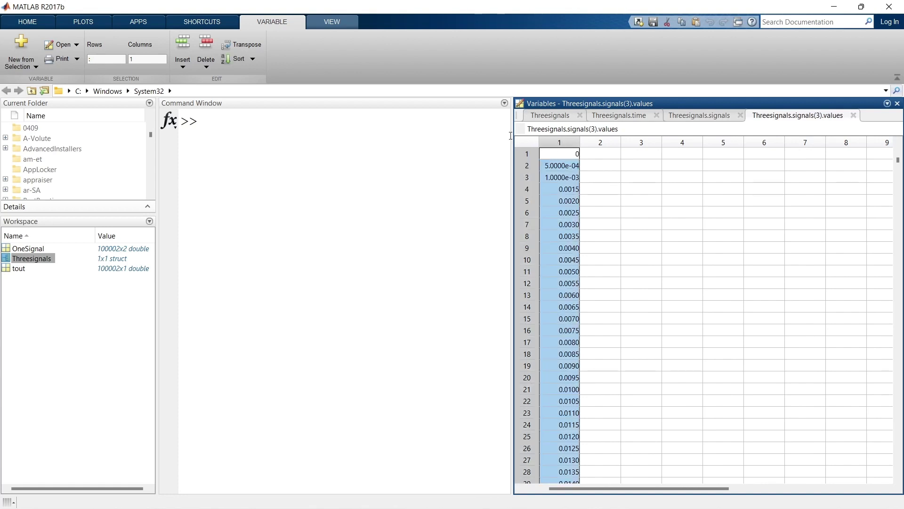
{"action": "left_click_drag", "start_coordinate": [517, 137], "coordinate": [569, 137]}
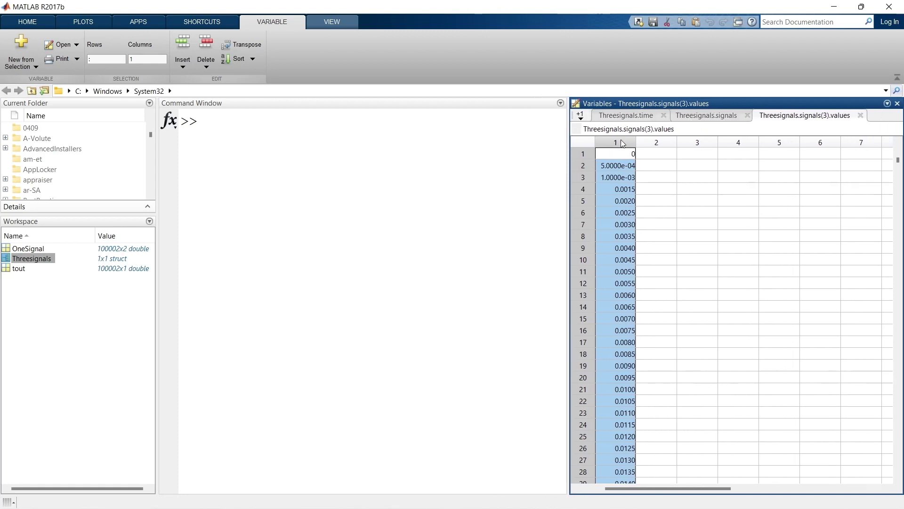
{"action": "left_click", "coordinate": [89, 24]}
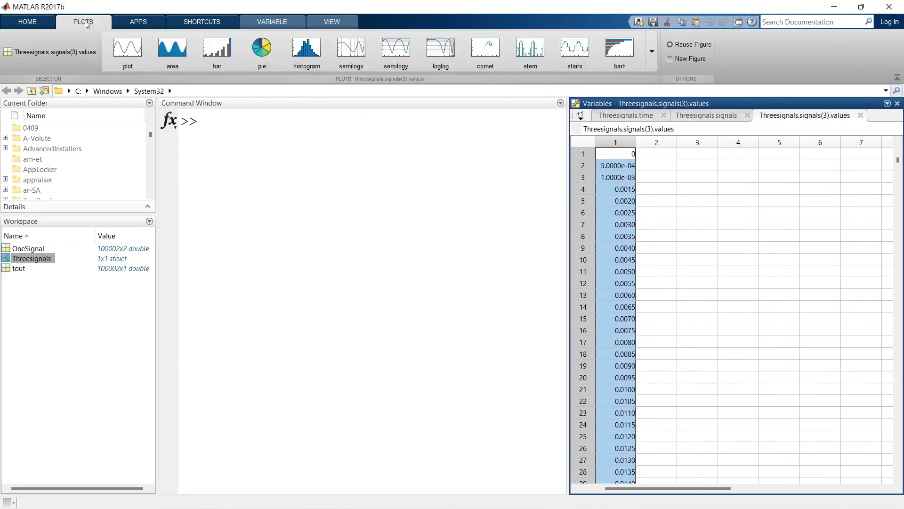
{"action": "left_click", "coordinate": [127, 47]}
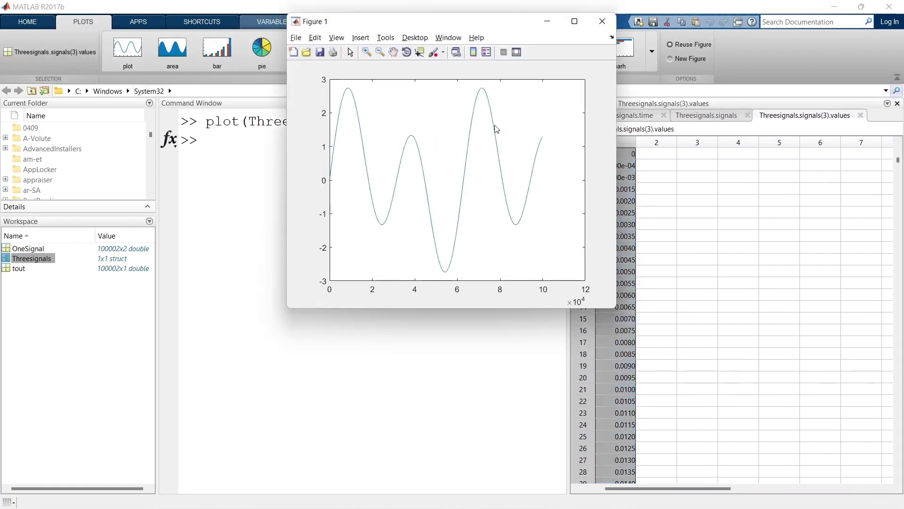
{"action": "left_click", "coordinate": [602, 21]}
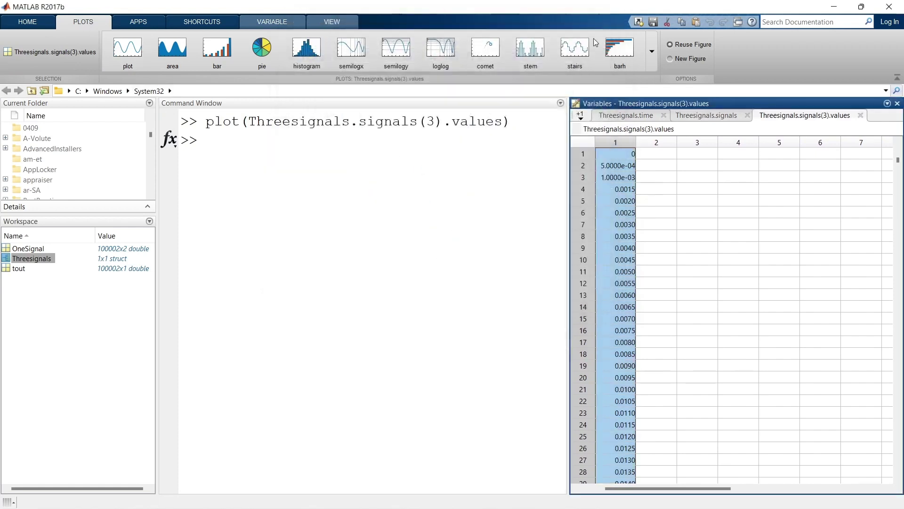
Plot the full Threesignals time column and close the figure
{"action": "left_click", "coordinate": [707, 118]}
{"action": "left_click", "coordinate": [626, 115]}
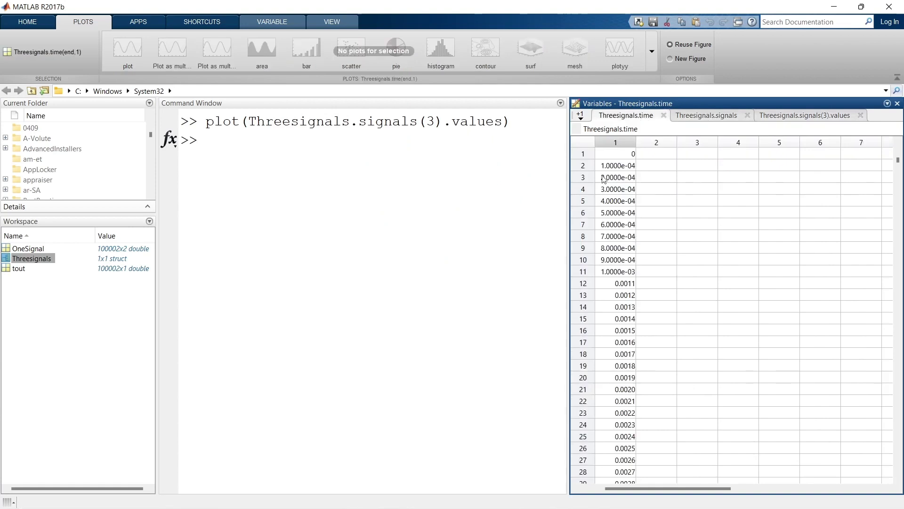
{"action": "left_click", "coordinate": [617, 142]}
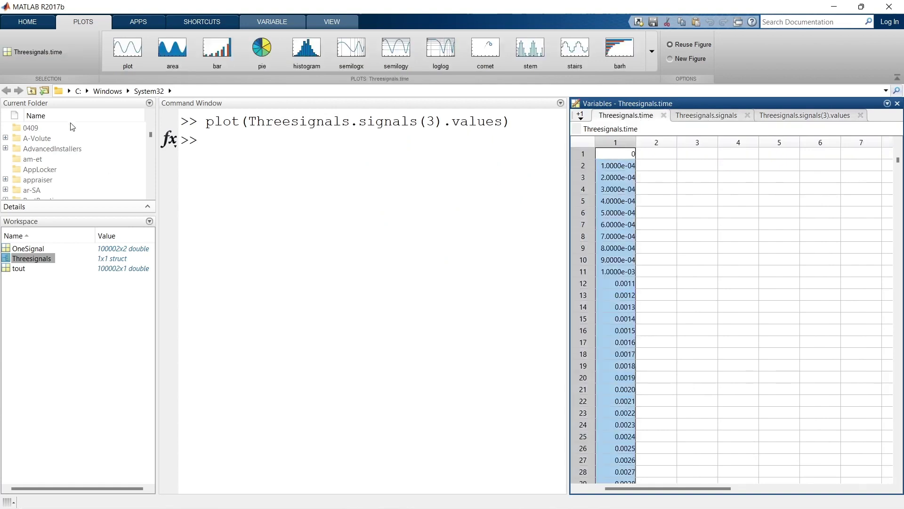
{"action": "left_click", "coordinate": [125, 56]}
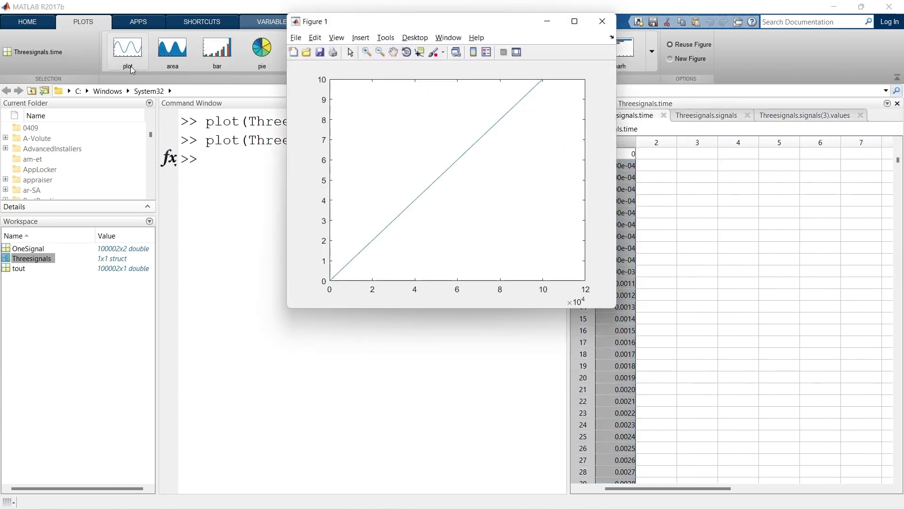
{"action": "left_click", "coordinate": [596, 26]}
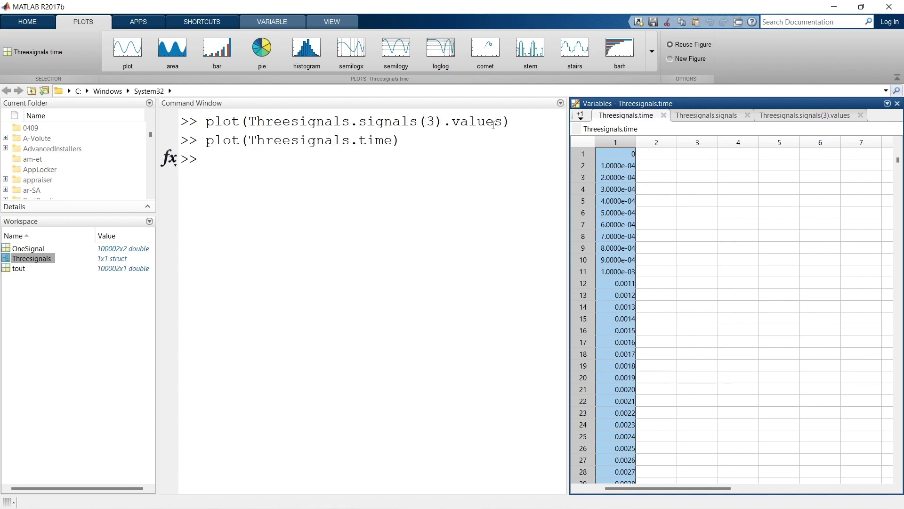
Plot the Addition signal against time with plot(Threesignals.time,Threesignals.signals(3).values), and close the figure after viewing it
{"action": "left_click", "coordinate": [274, 155]}
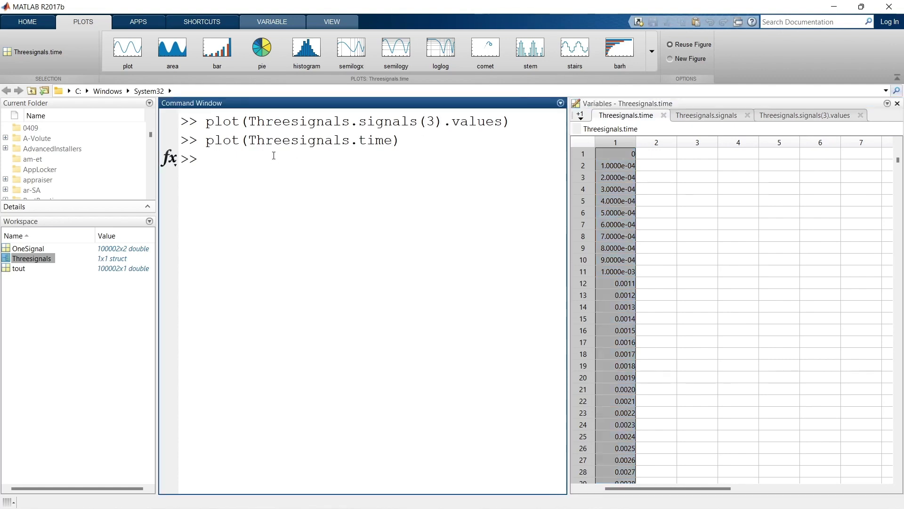
{"action": "type", "text": "plot(Threesignals."}
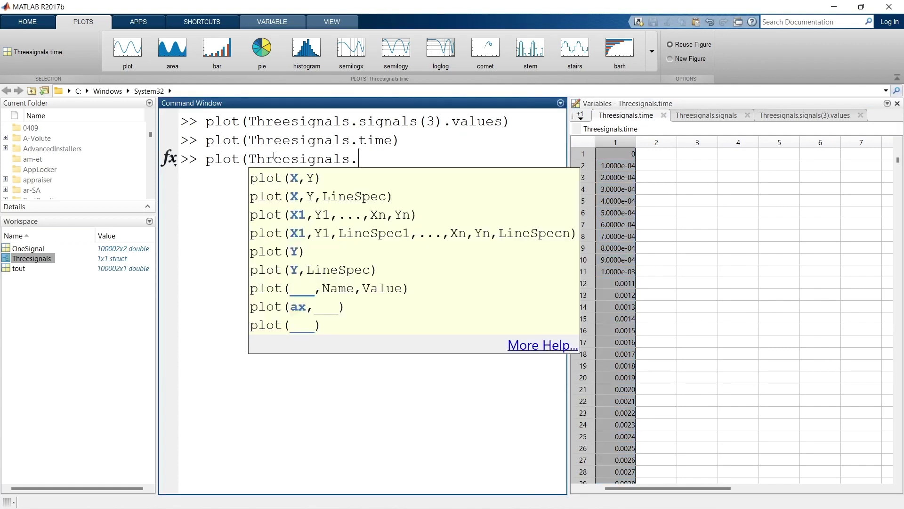
{"action": "type", "text": "time,Threesignals"}
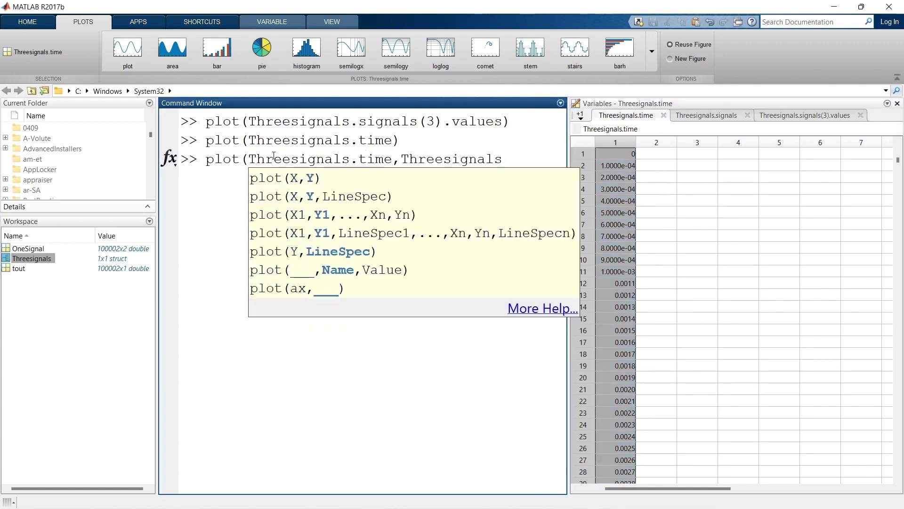
{"action": "type", "text": ".signals(3).values)"}
{"action": "left_click_drag", "start_coordinate": [568, 217], "coordinate": [692, 216]}
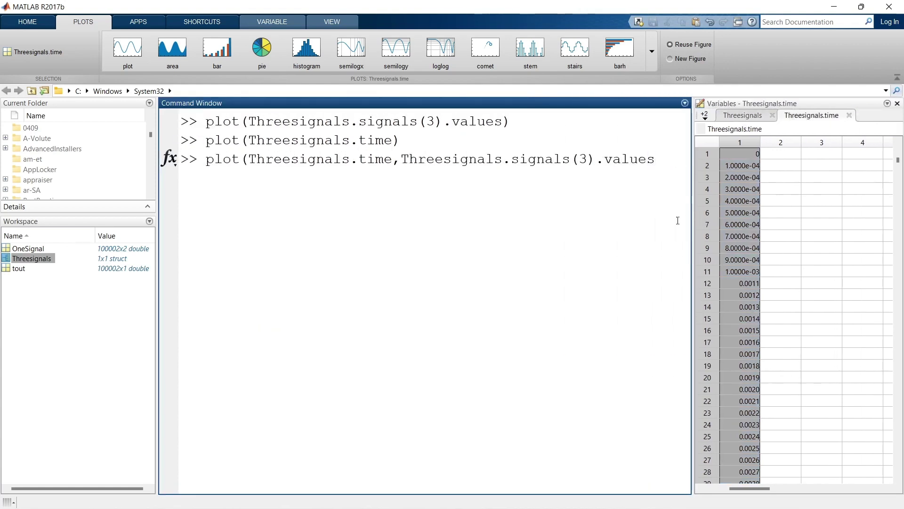
{"action": "key", "text": "Return"}
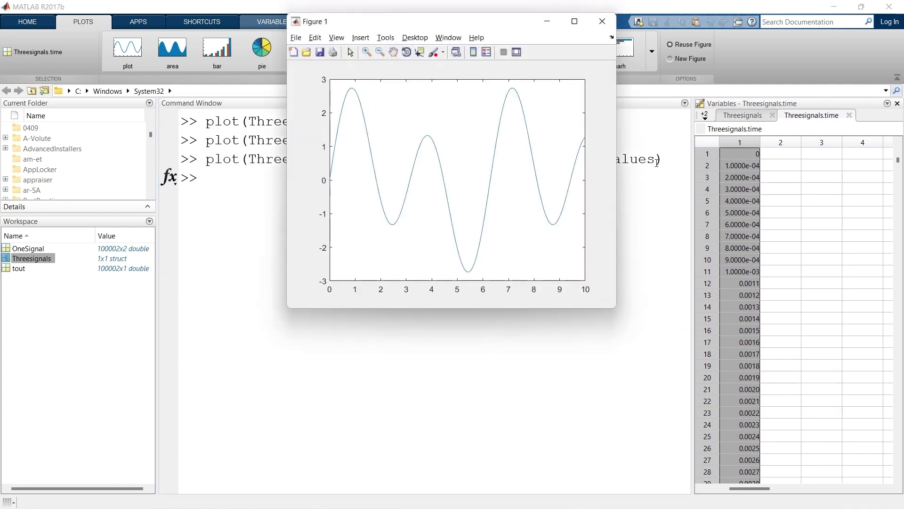
{"action": "left_click_drag", "start_coordinate": [463, 25], "coordinate": [483, 200]}
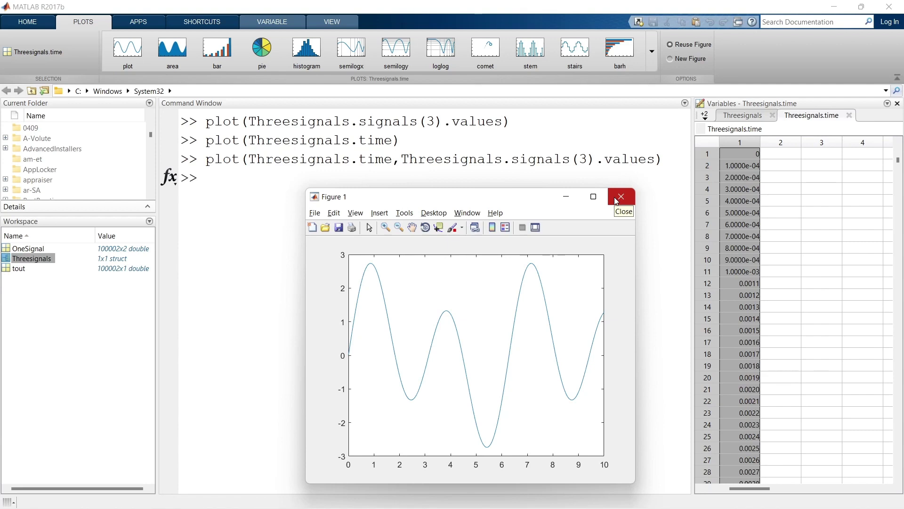
{"action": "left_click", "coordinate": [616, 201]}
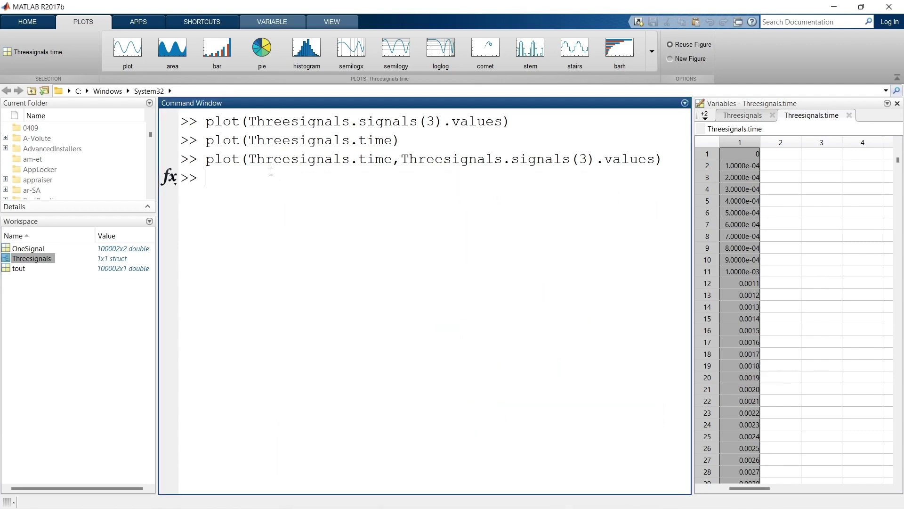
Assign Threesignals.signals(3).values to a new workspace variable y, reusing the expression from the last plot command
{"action": "left_click_drag", "start_coordinate": [249, 159], "coordinate": [657, 160]}
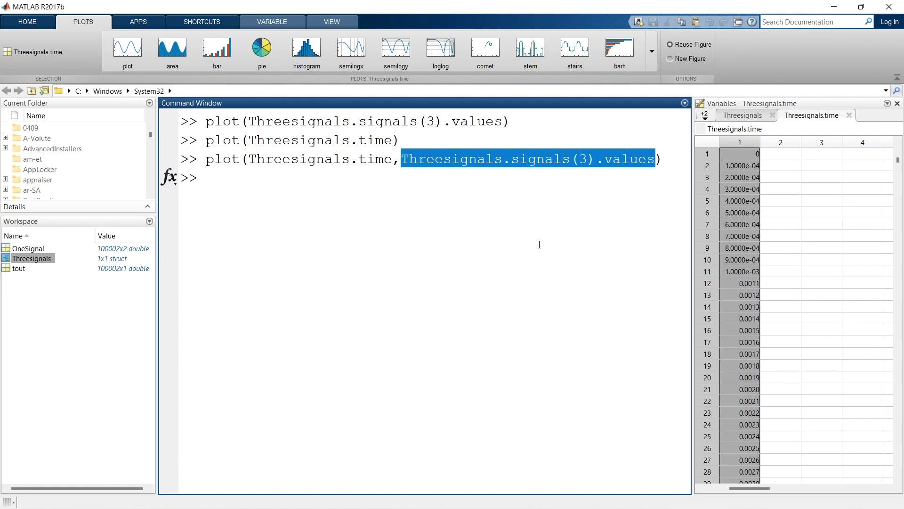
{"action": "left_click", "coordinate": [412, 179]}
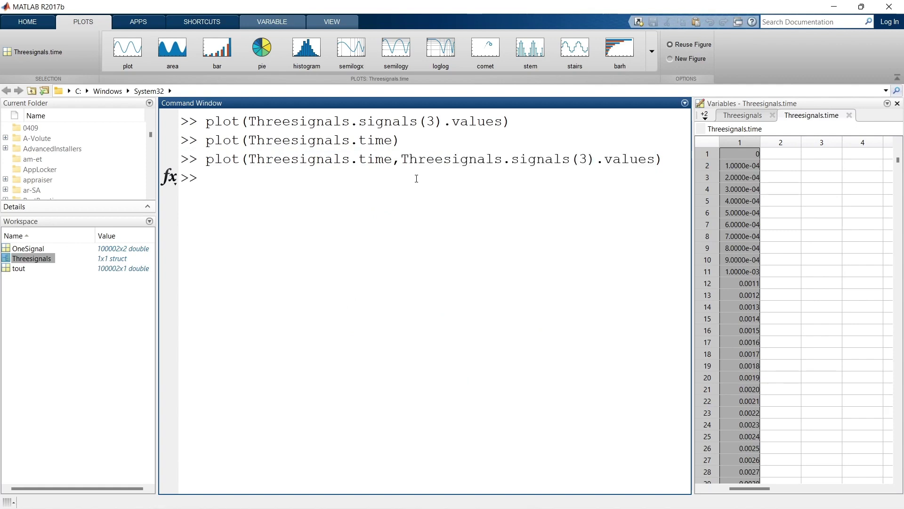
{"action": "left_click_drag", "start_coordinate": [401, 159], "coordinate": [657, 156]}
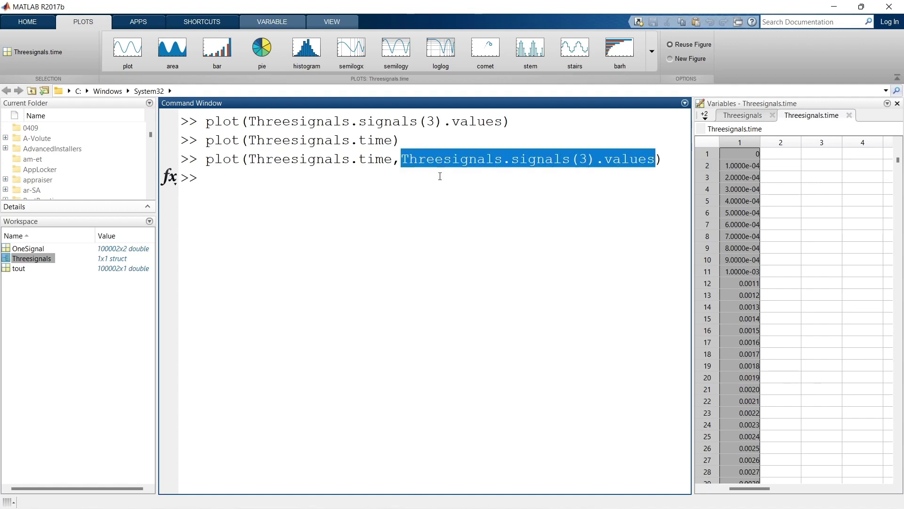
{"action": "type", "text": "y="}
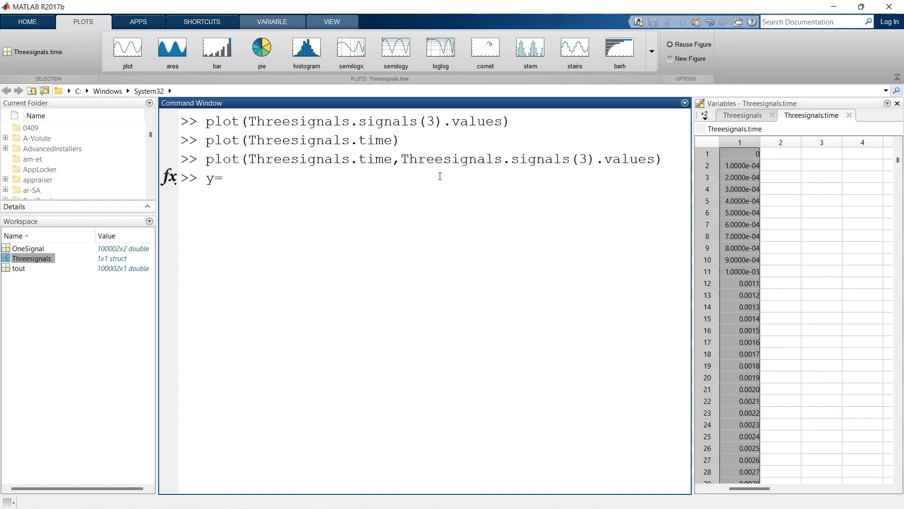
{"action": "left_click_drag", "start_coordinate": [402, 159], "coordinate": [655, 159]}
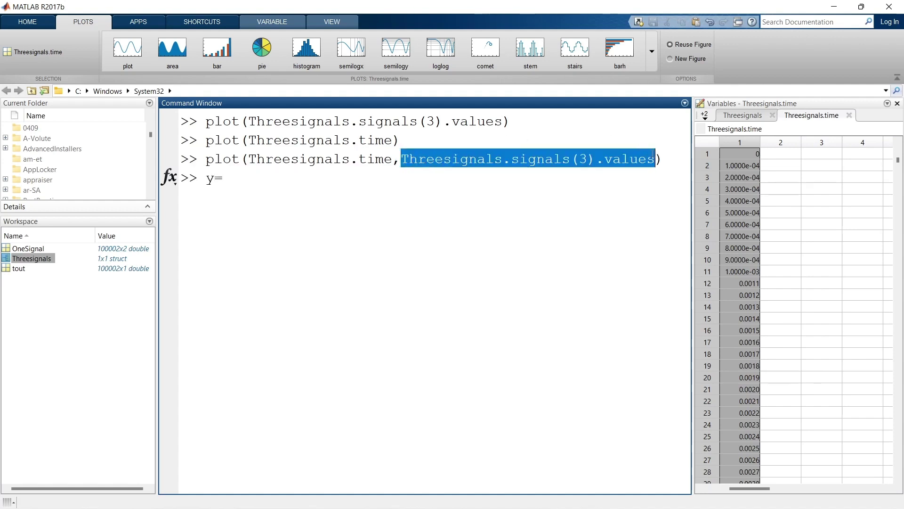
{"action": "left_click", "coordinate": [384, 192]}
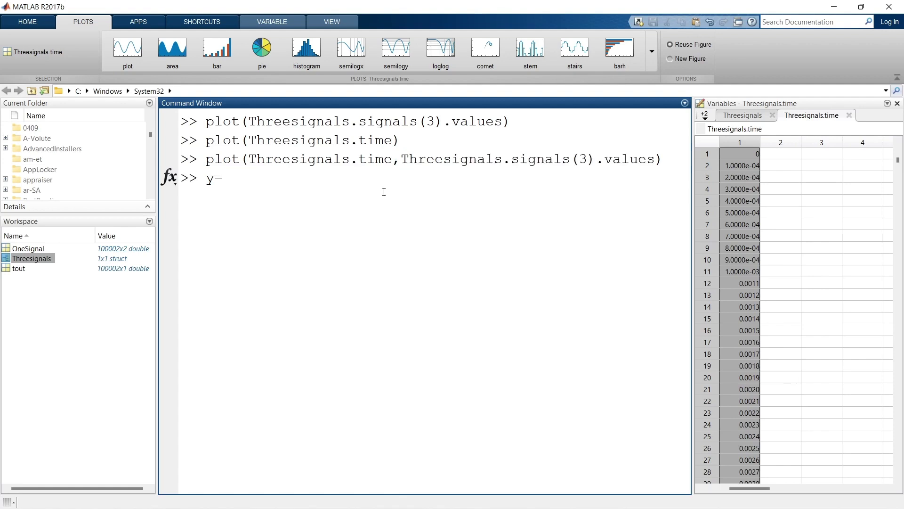
{"action": "key", "text": "ctrl+v"}
{"action": "key", "text": "Return"}
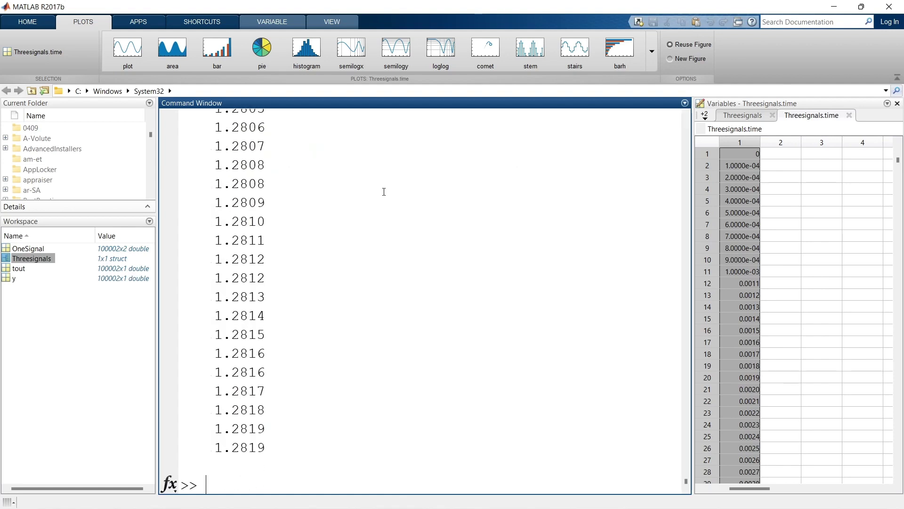
Open the variable y to view its values, and clear the Command Window with clc
{"action": "double_click", "coordinate": [13, 278]}
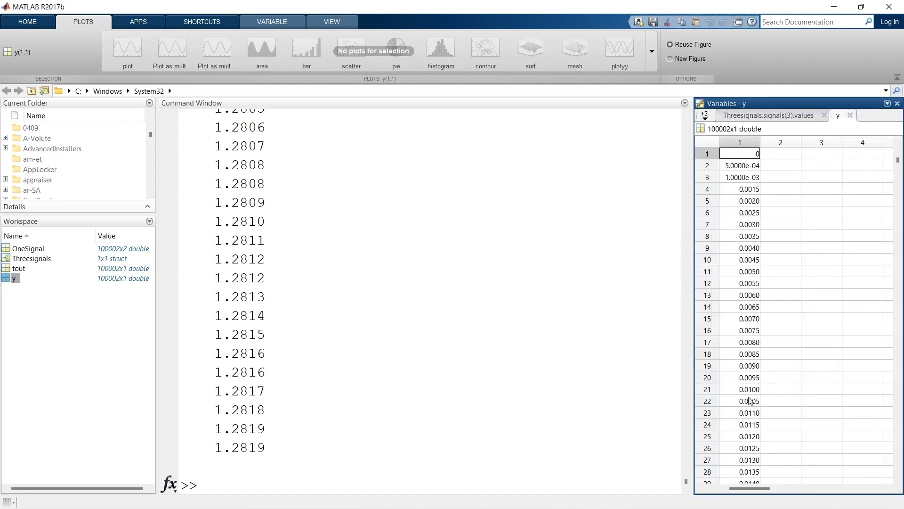
{"action": "left_click", "coordinate": [488, 491]}
{"action": "type", "text": "clc"}
{"action": "key", "text": "Return"}
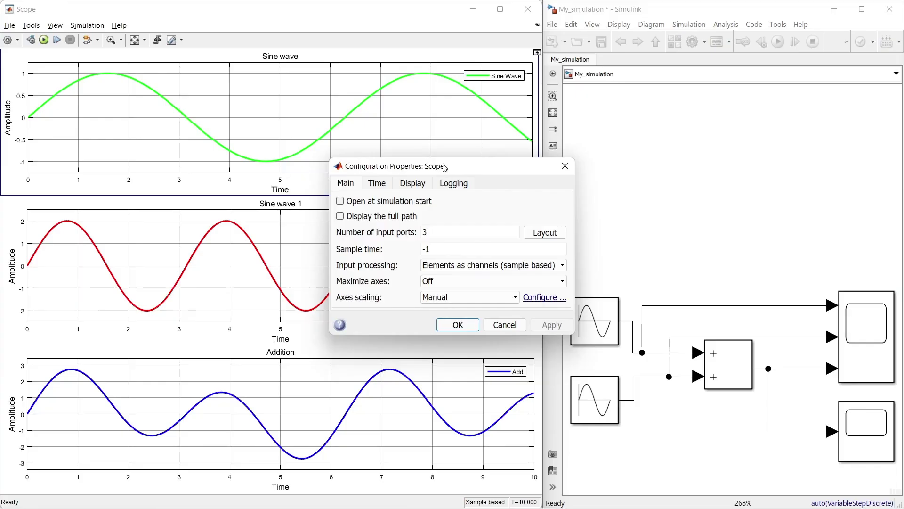
Switch to Simulink, set the three-input Scope's logging save format to Dataset, and run the simulation
{"action": "left_click_drag", "start_coordinate": [508, 164], "coordinate": [688, 97]}
{"action": "left_click", "coordinate": [705, 118]}
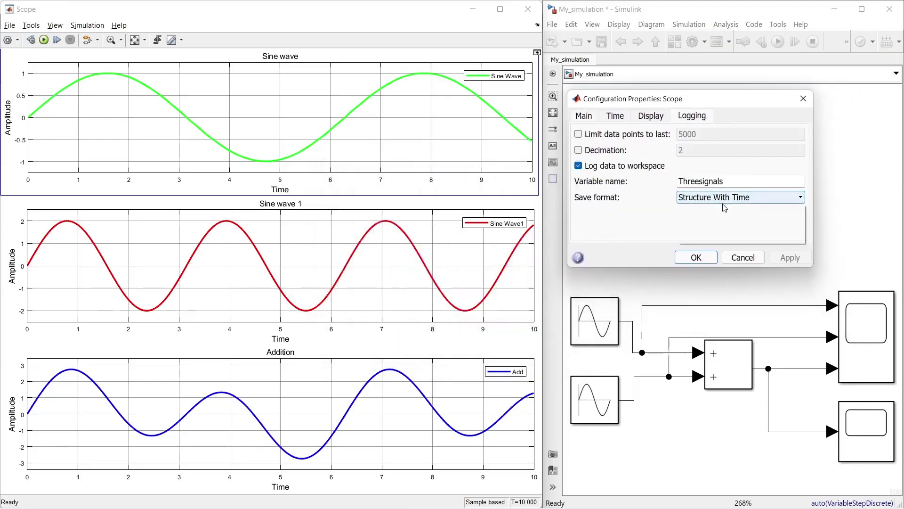
{"action": "left_click", "coordinate": [725, 198]}
{"action": "left_click", "coordinate": [691, 240]}
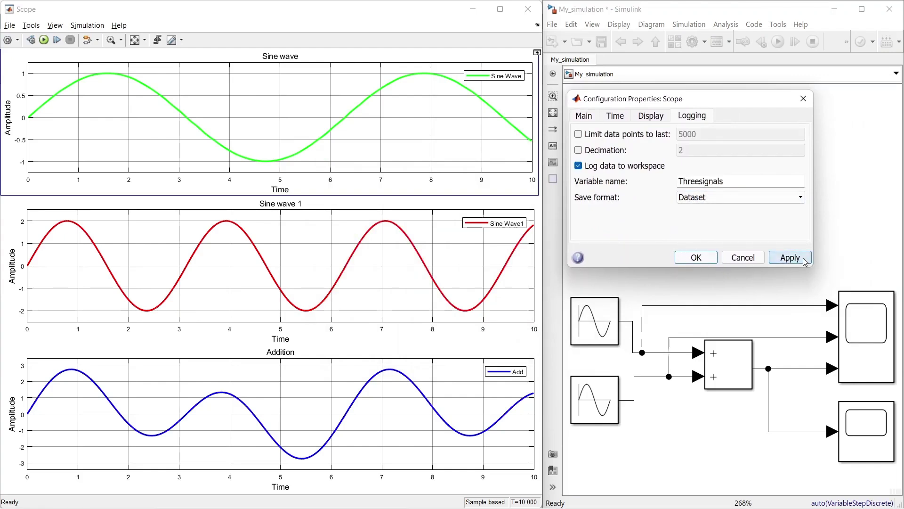
{"action": "left_click", "coordinate": [789, 258]}
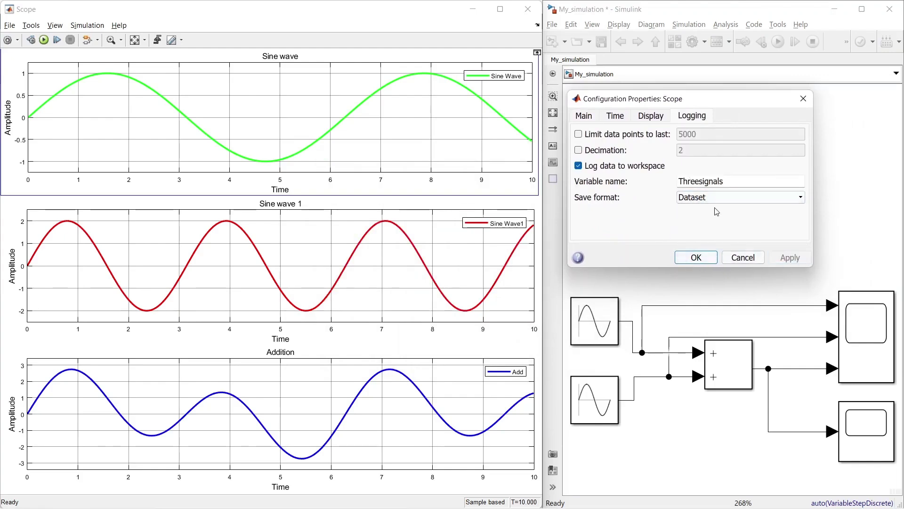
{"action": "left_click", "coordinate": [697, 258]}
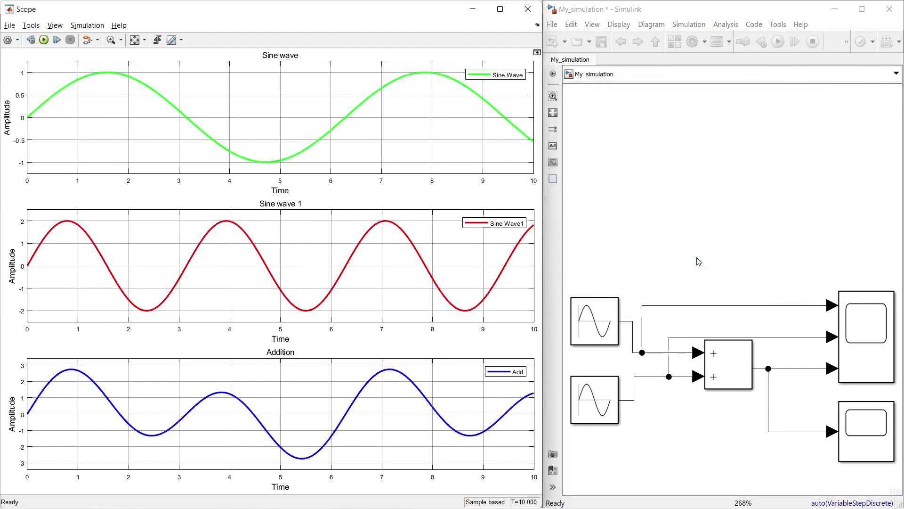
{"action": "left_click", "coordinate": [43, 40]}
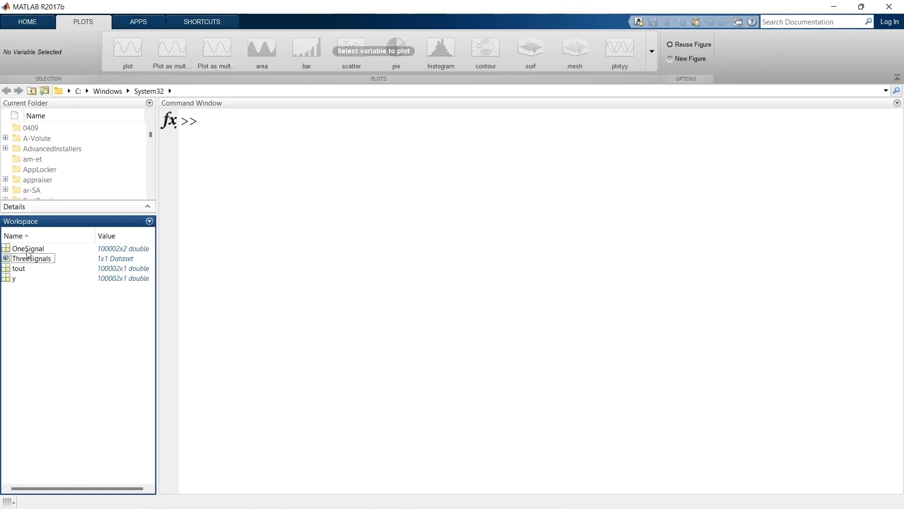
Switch to MATLAB, open the Threesignals dataset from the workspace, and widen the variable view to show all its columns
{"action": "left_click", "coordinate": [23, 249]}
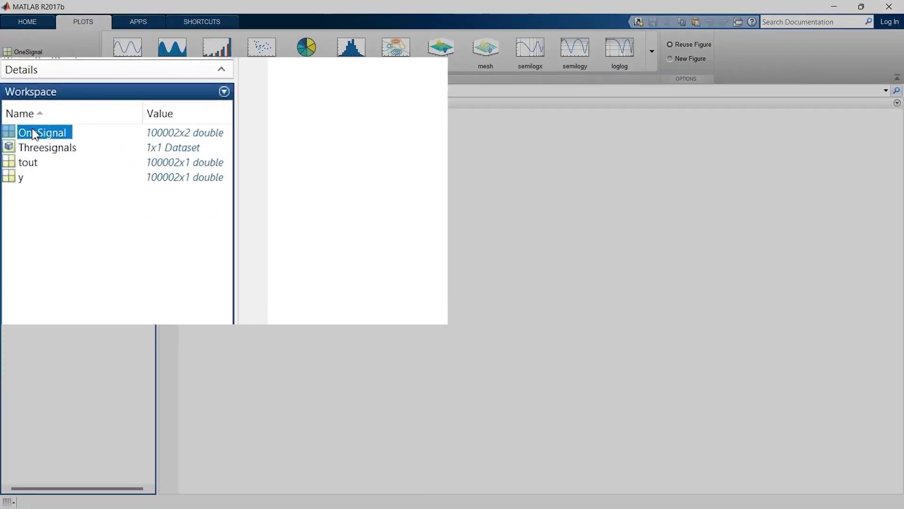
{"action": "left_click", "coordinate": [20, 179]}
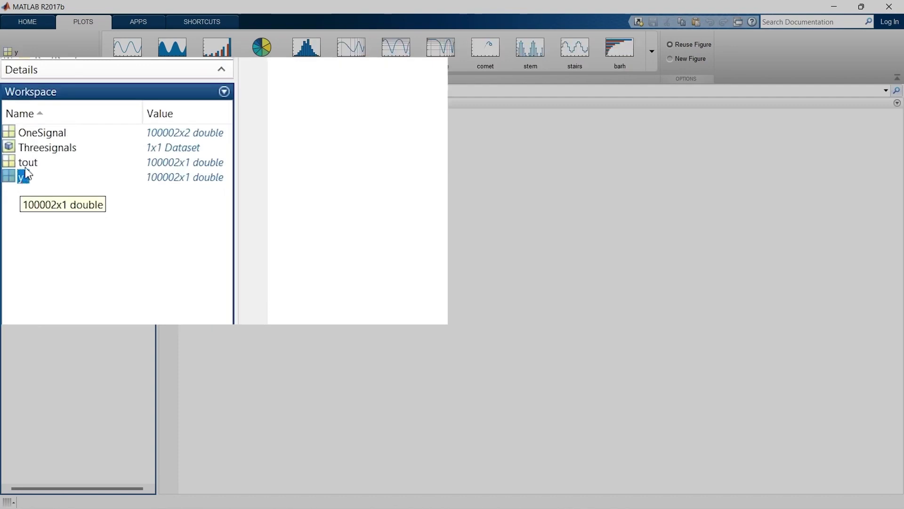
{"action": "left_click", "coordinate": [27, 148]}
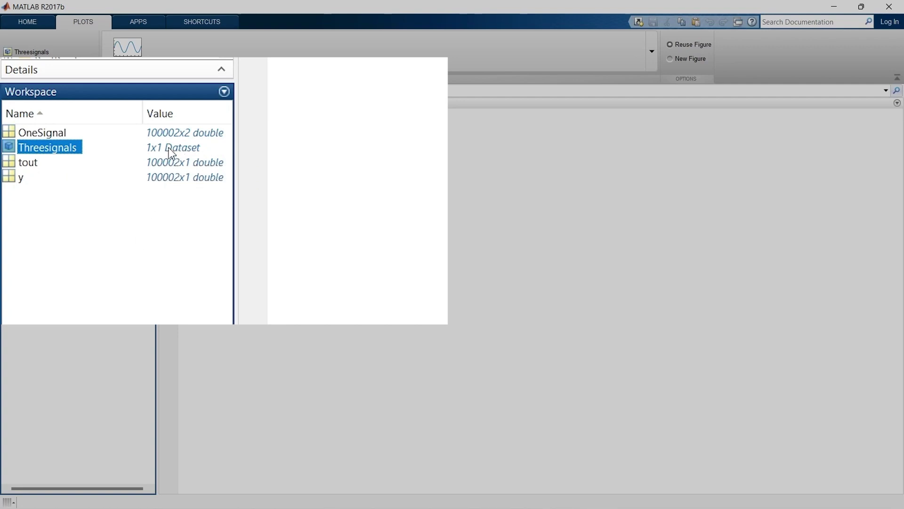
{"action": "double_click", "coordinate": [112, 258]}
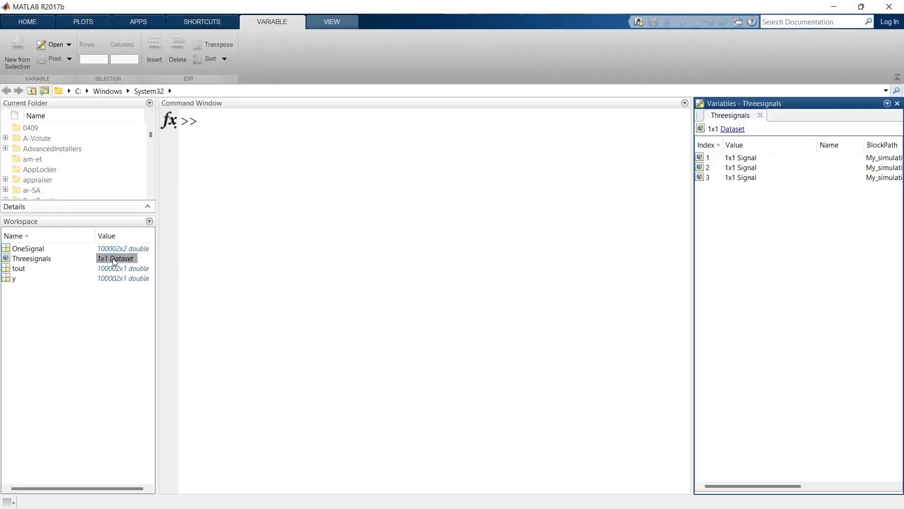
{"action": "left_click_drag", "start_coordinate": [690, 229], "coordinate": [508, 241]}
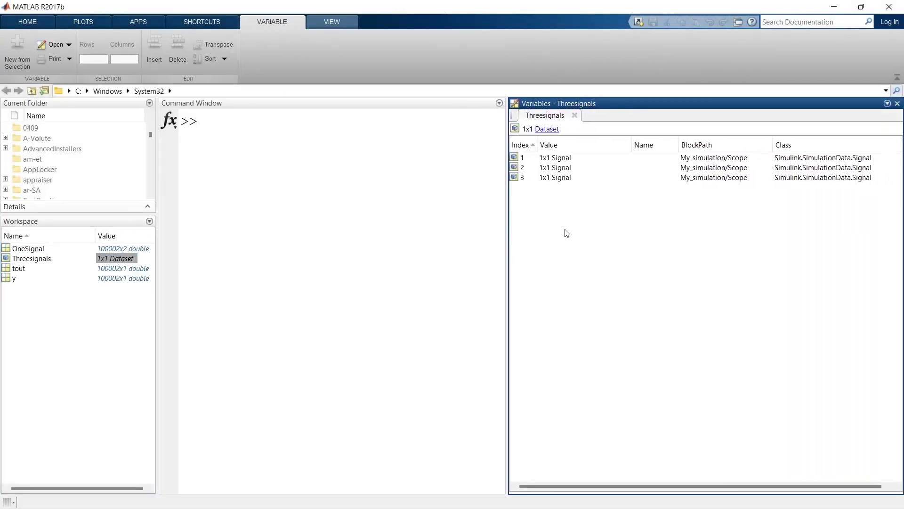
Go through the three signal elements of the Threesignals dataset and open the first one
{"action": "left_click", "coordinate": [528, 156]}
{"action": "left_click", "coordinate": [550, 160]}
{"action": "left_click", "coordinate": [551, 170]}
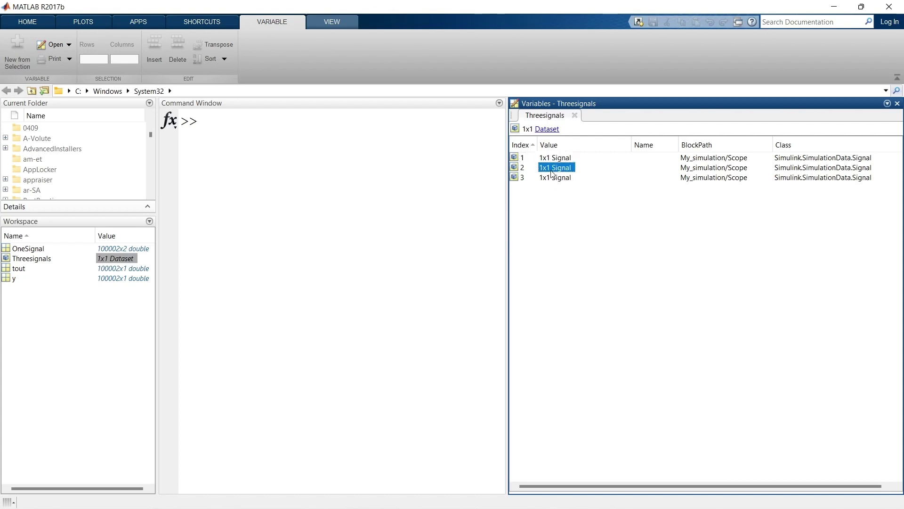
{"action": "left_click", "coordinate": [555, 180]}
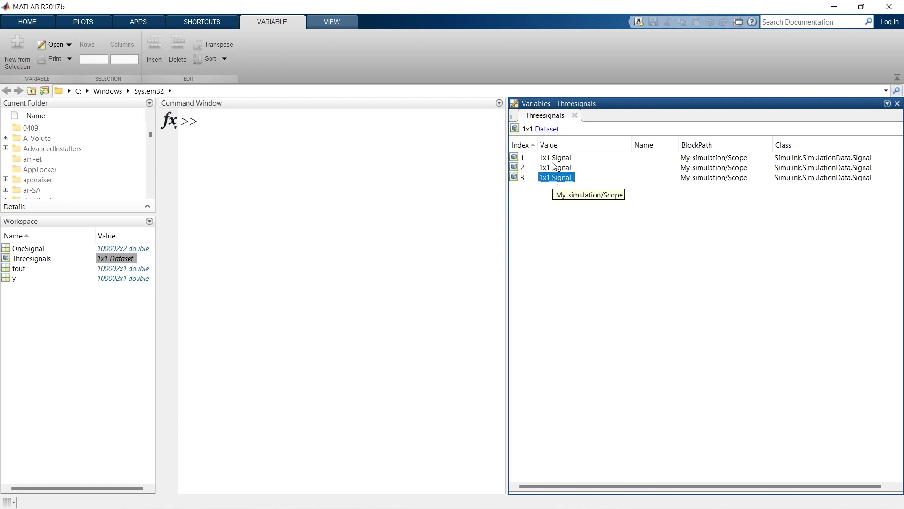
{"action": "double_click", "coordinate": [554, 159]}
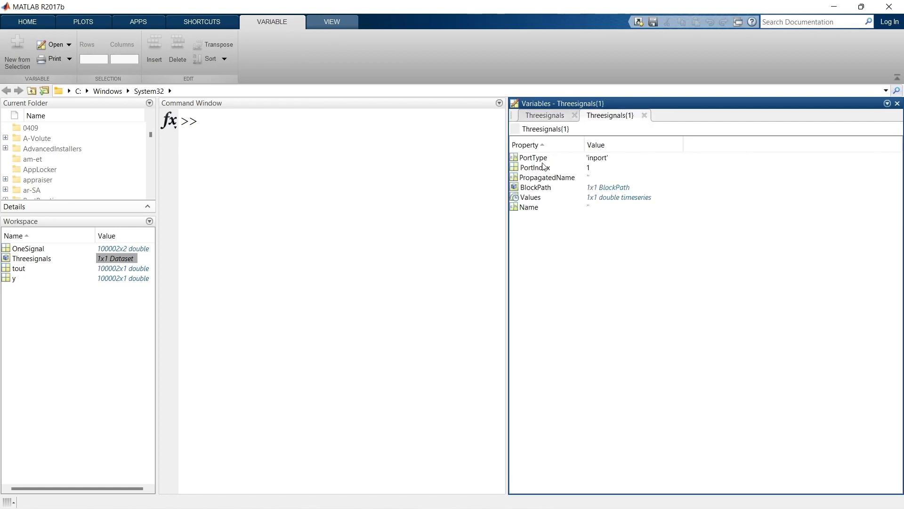
Examine the first signal's PortType, PortIndex, Values and Name properties, and open its Values time series
{"action": "left_click", "coordinate": [542, 160]}
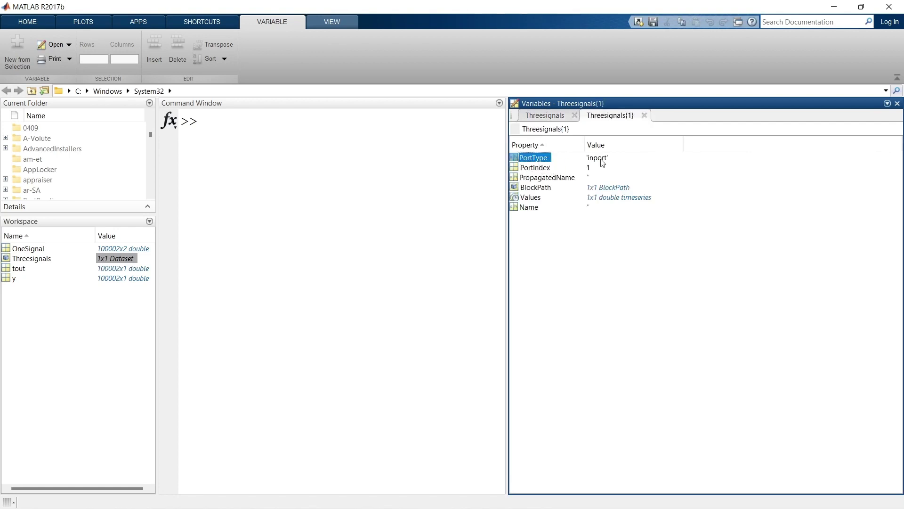
{"action": "left_click", "coordinate": [535, 169]}
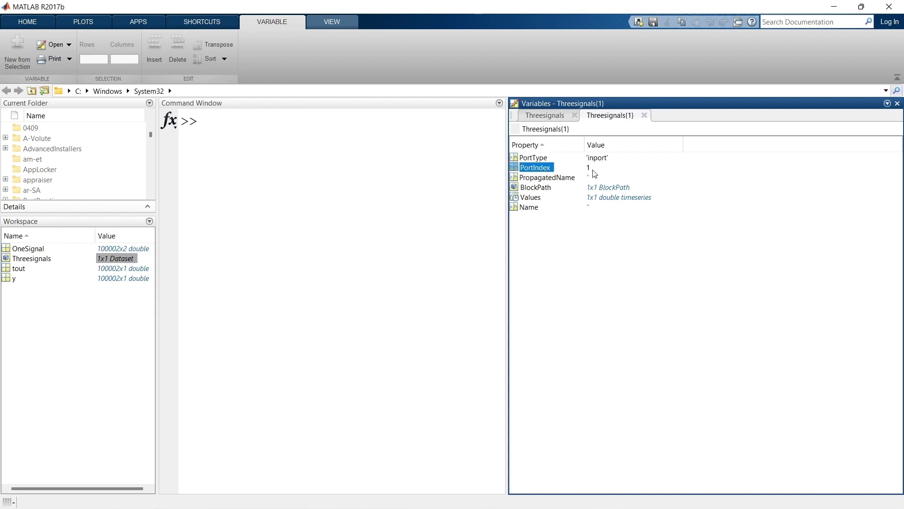
{"action": "left_click", "coordinate": [535, 198]}
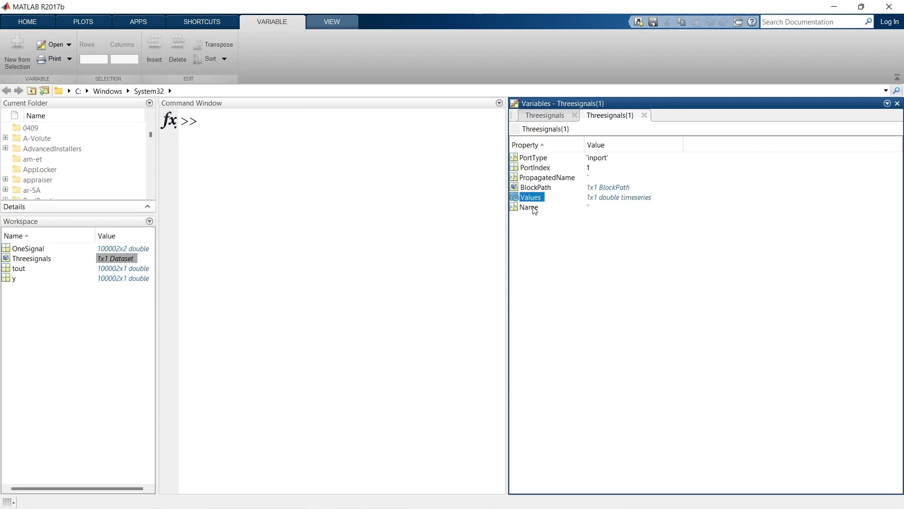
{"action": "left_click", "coordinate": [535, 209]}
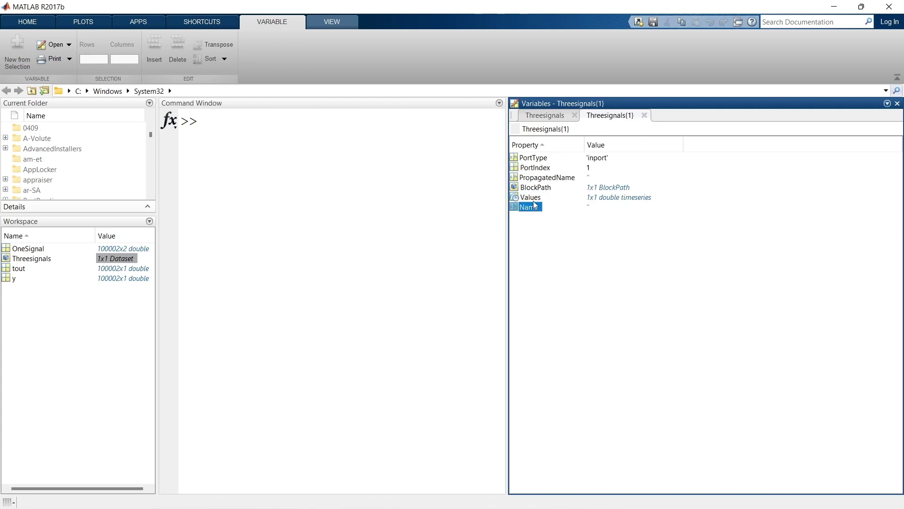
{"action": "left_click", "coordinate": [538, 199]}
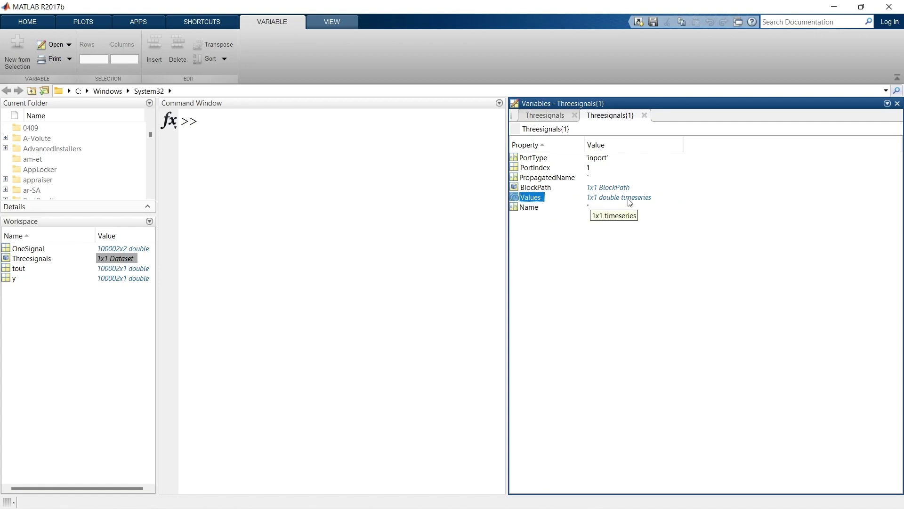
{"action": "double_click", "coordinate": [530, 201]}
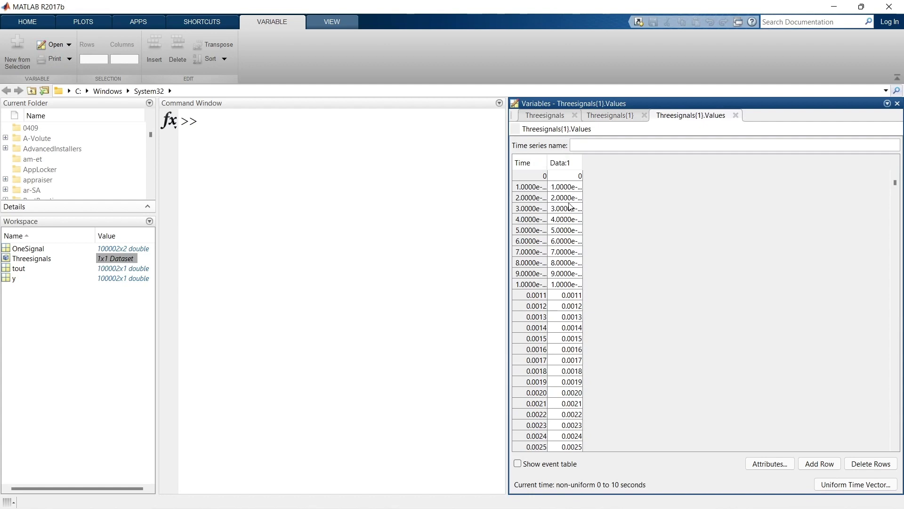
Return to the Threesignals dataset, open the third signal, check its PortIndex, and open its Values time series
{"action": "left_click", "coordinate": [605, 117]}
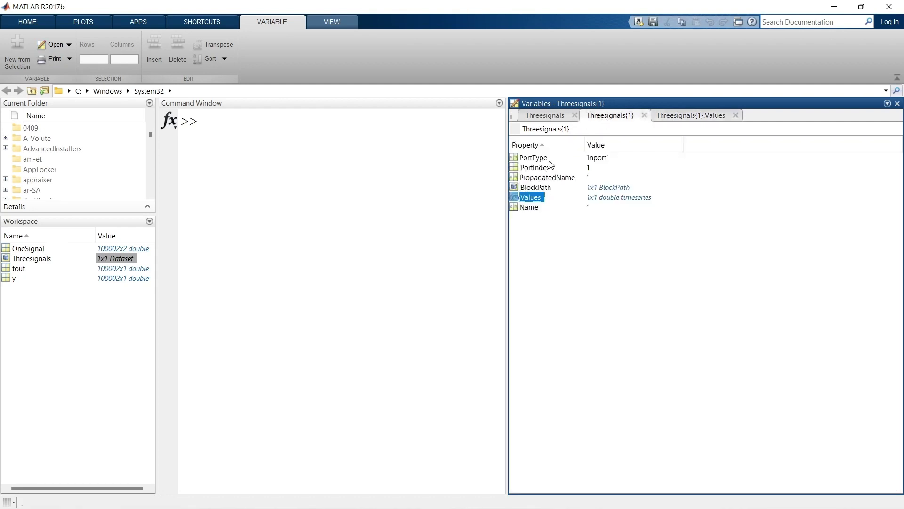
{"action": "left_click", "coordinate": [547, 120]}
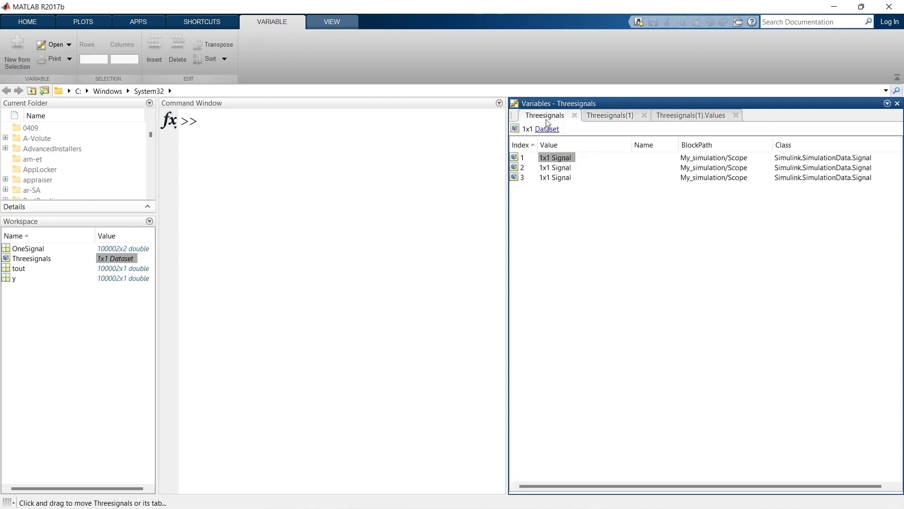
{"action": "double_click", "coordinate": [554, 178]}
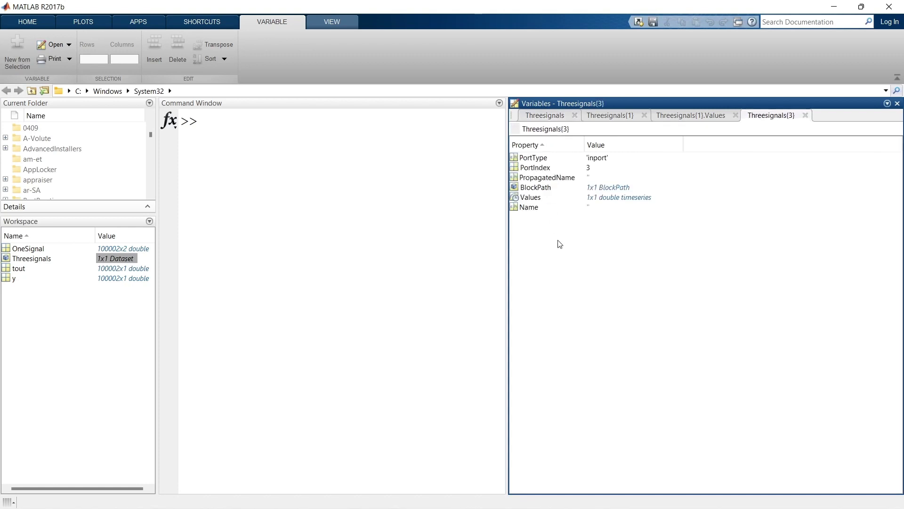
{"action": "left_click", "coordinate": [531, 169]}
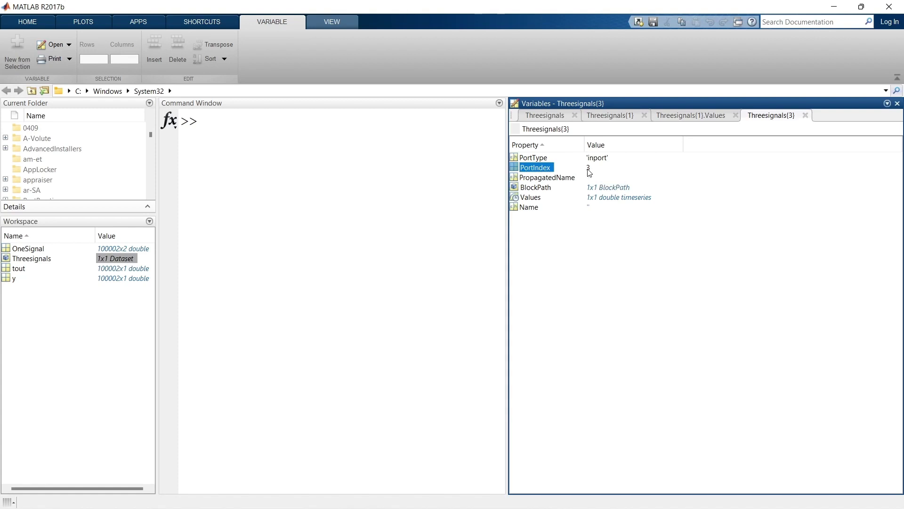
{"action": "double_click", "coordinate": [529, 198]}
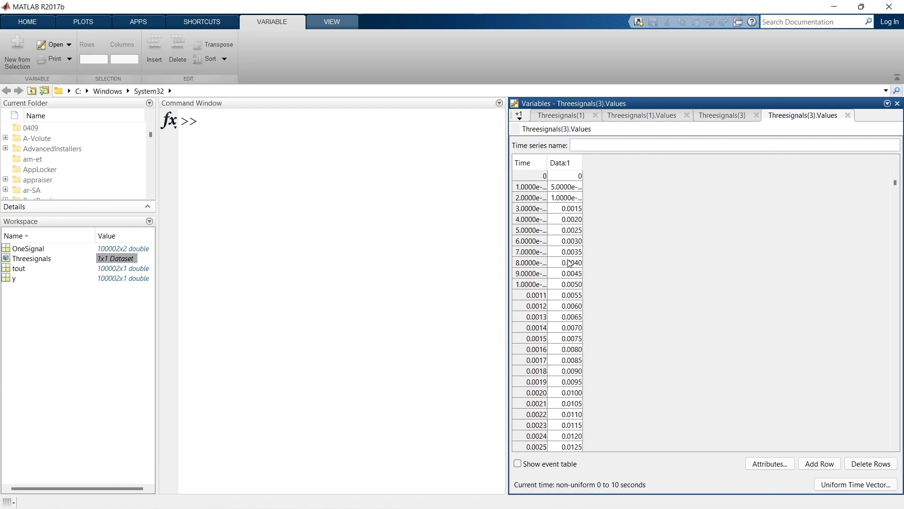
Close the first signal's Values view, plot the third signal's Values time series, and move the figure clear of its properties
{"action": "left_click", "coordinate": [84, 22]}
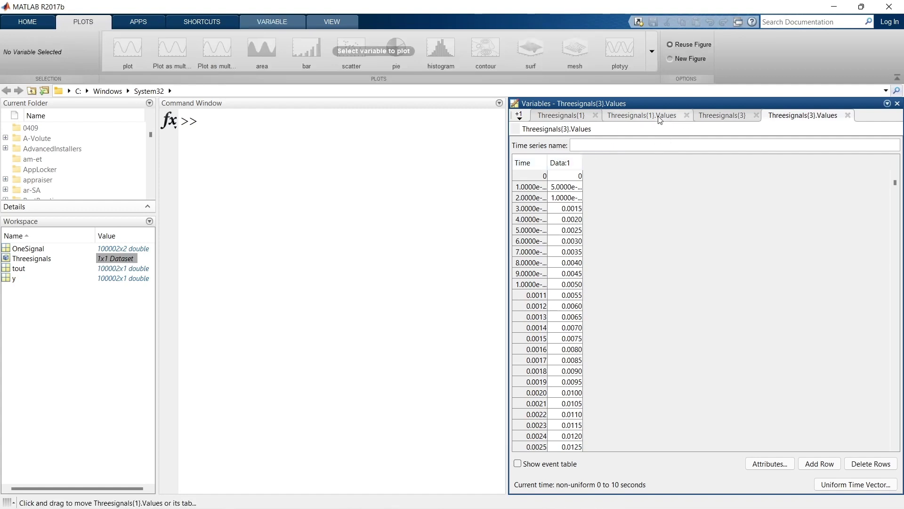
{"action": "left_click", "coordinate": [640, 115]}
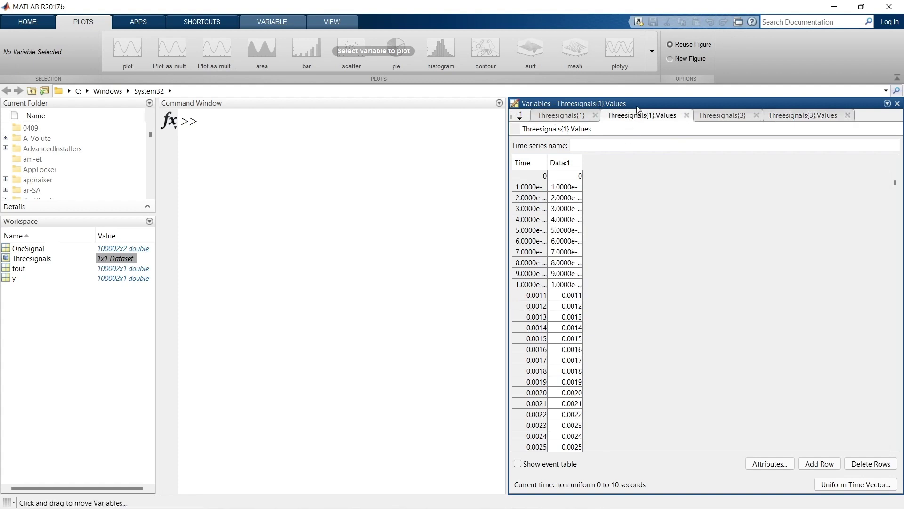
{"action": "left_click", "coordinate": [687, 116]}
{"action": "left_click", "coordinate": [679, 118]}
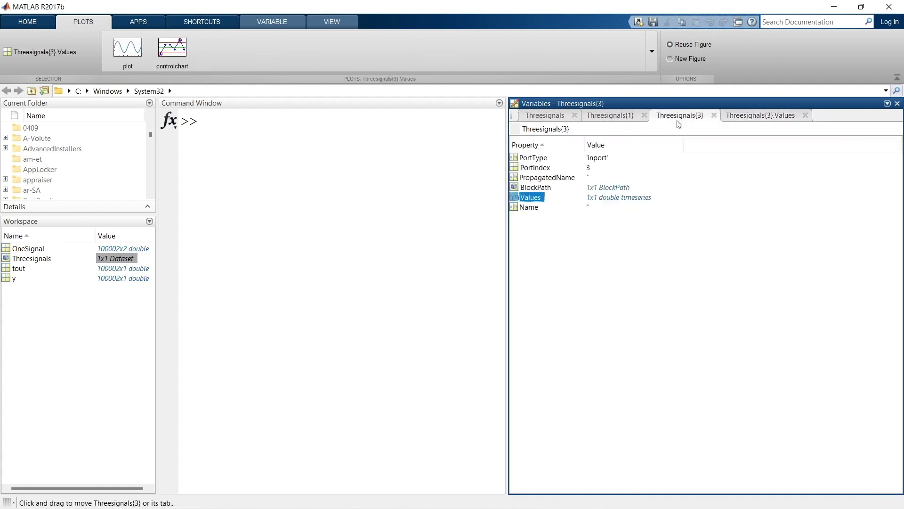
{"action": "left_click", "coordinate": [559, 267]}
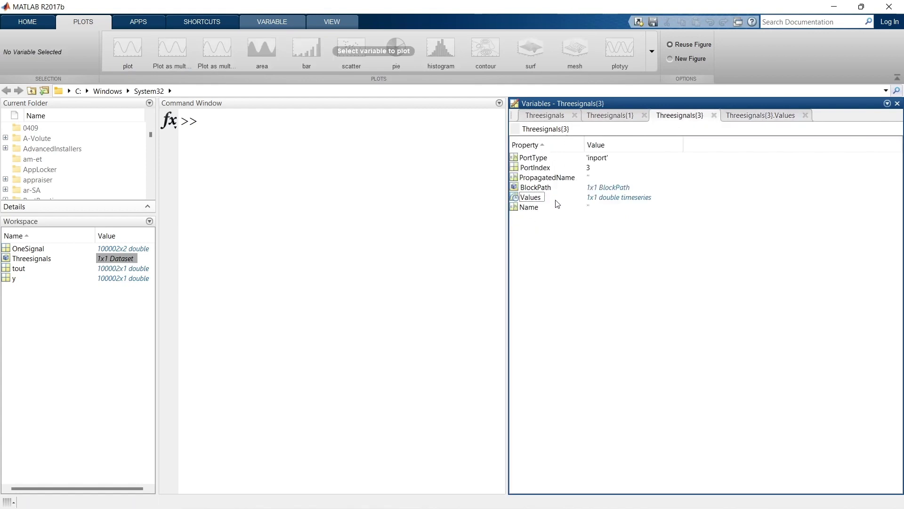
{"action": "left_click", "coordinate": [532, 200]}
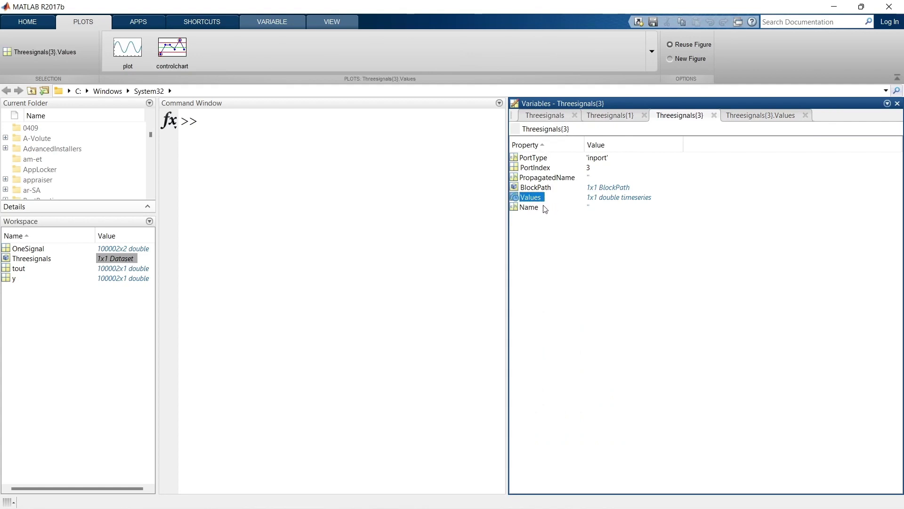
{"action": "left_click", "coordinate": [129, 49]}
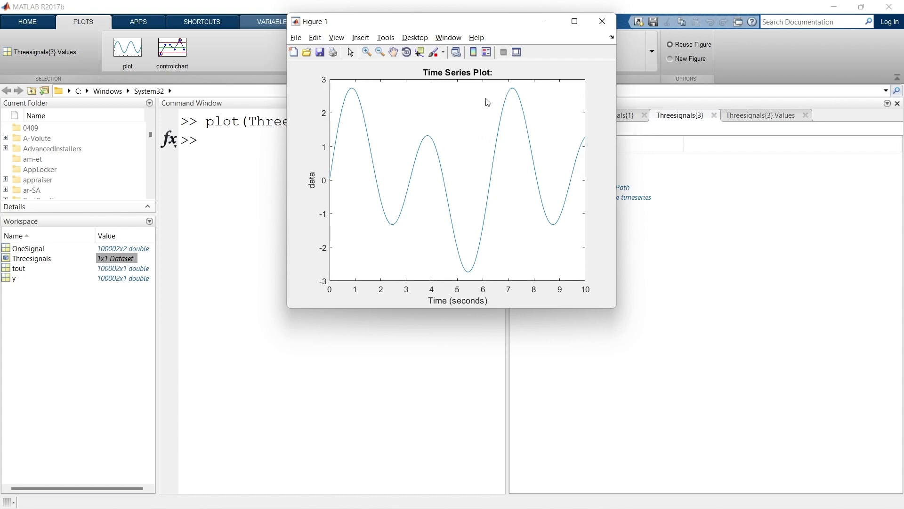
{"action": "left_click_drag", "start_coordinate": [496, 20], "coordinate": [386, 193]}
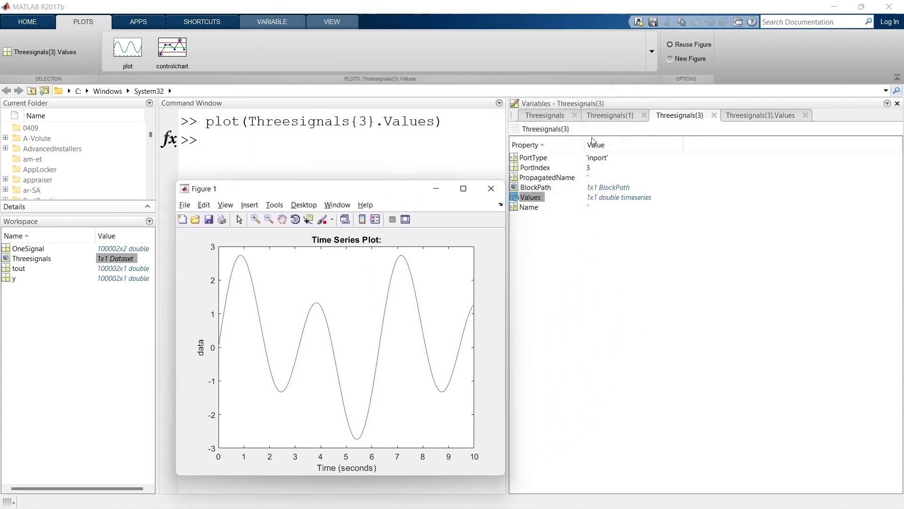
View the third signal's Values time series data again and bring its plotted figure back for comparison
{"action": "left_click", "coordinate": [528, 200]}
{"action": "double_click", "coordinate": [630, 197]}
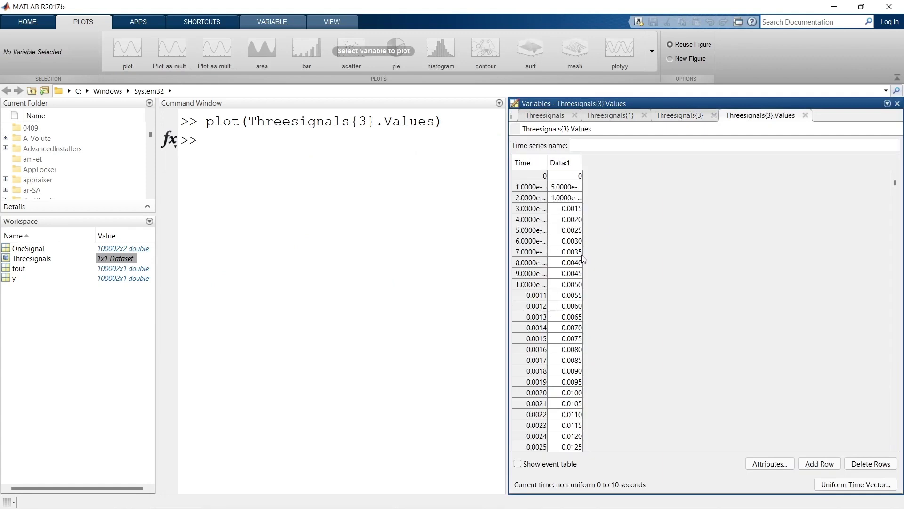
{"action": "key", "text": "alt+Tab"}
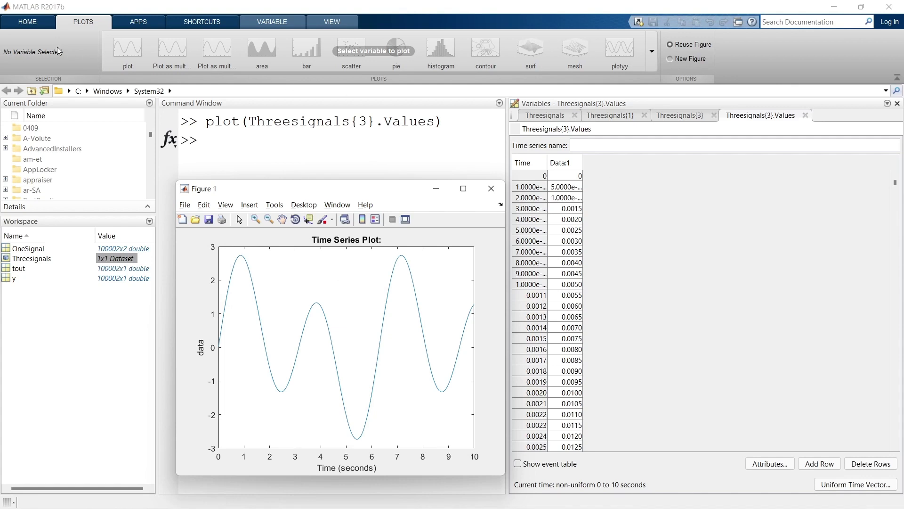
Close the figure and the opened first and third signal views, leaving only the Threesignals dataset open
{"action": "left_click", "coordinate": [491, 188]}
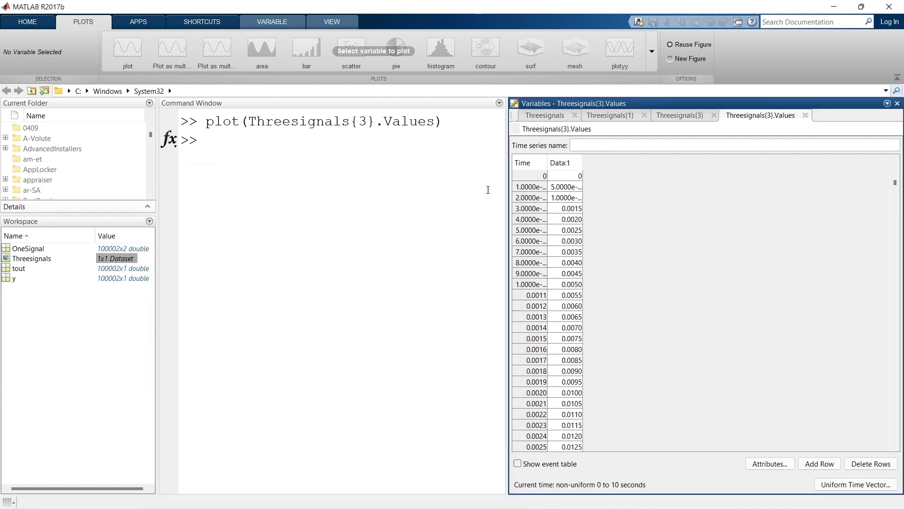
{"action": "left_click", "coordinate": [805, 115]}
{"action": "left_click", "coordinate": [714, 115]}
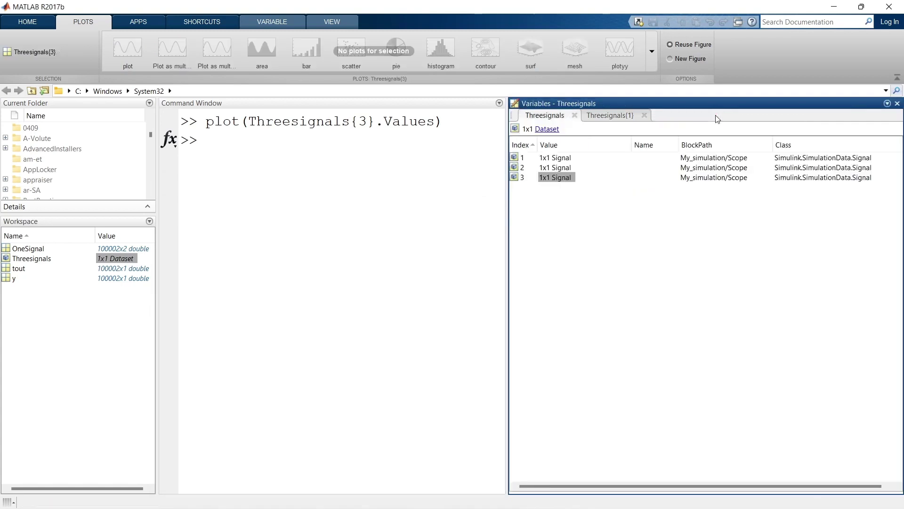
{"action": "left_click", "coordinate": [644, 115]}
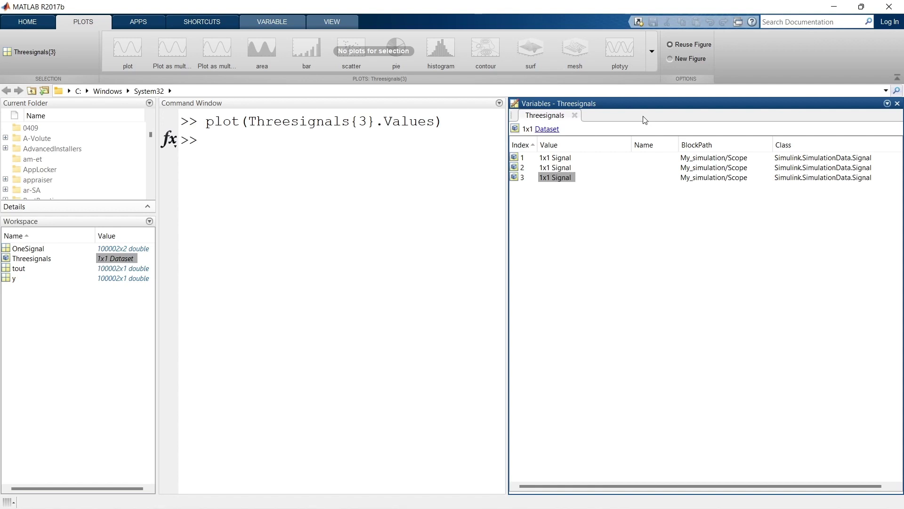
Switch to Simulink and add a To Workspace block from Simulink/Sinks in the empty area above the Add block
{"action": "left_click", "coordinate": [402, 142]}
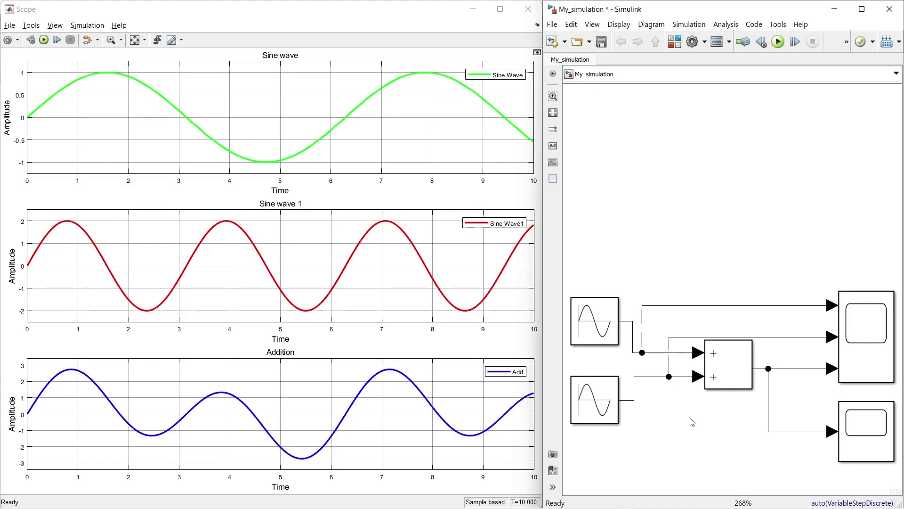
{"action": "double_click", "coordinate": [679, 268]}
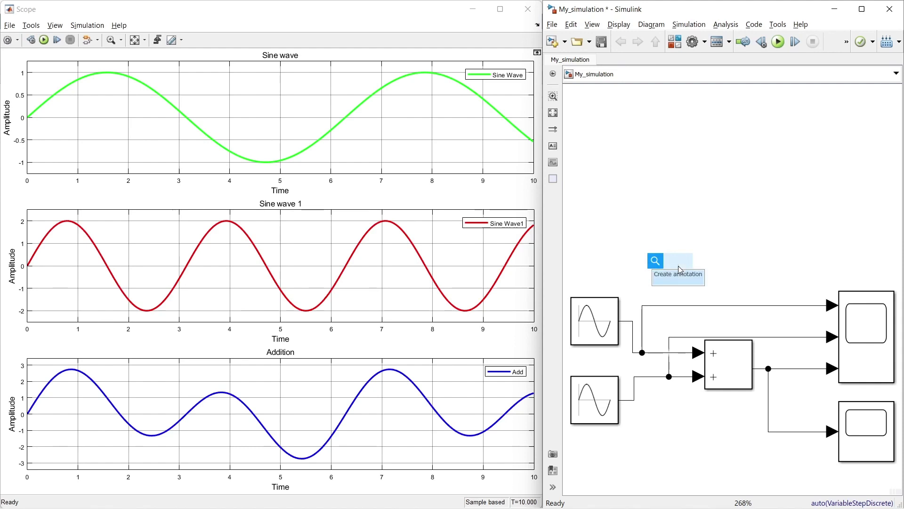
{"action": "type", "text": "to work"}
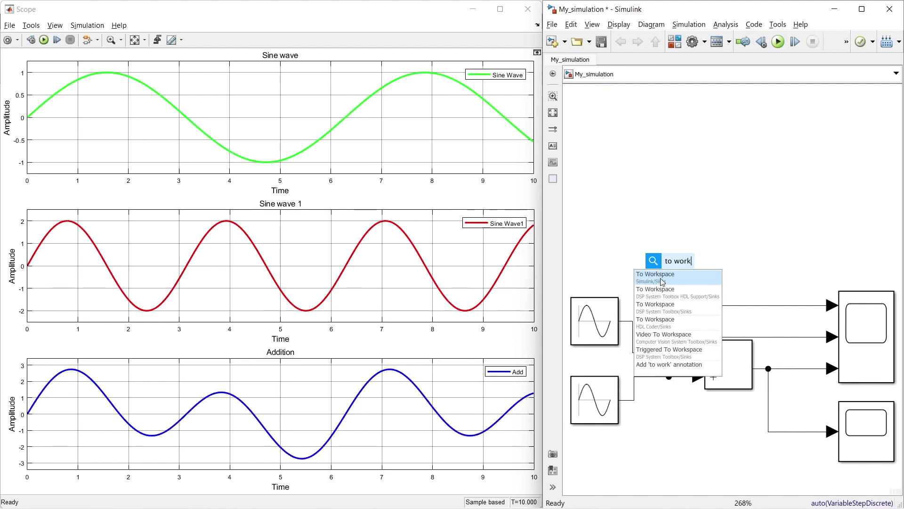
{"action": "left_click", "coordinate": [662, 281]}
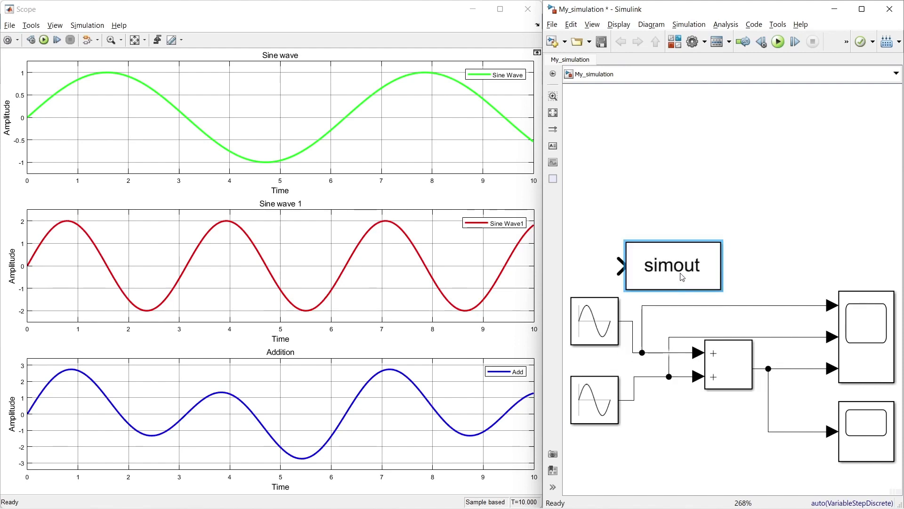
Move the To Workspace block into the clear area above the Add block and connect its input to the first sine wave's signal line
{"action": "left_click_drag", "start_coordinate": [682, 277], "coordinate": [775, 245]}
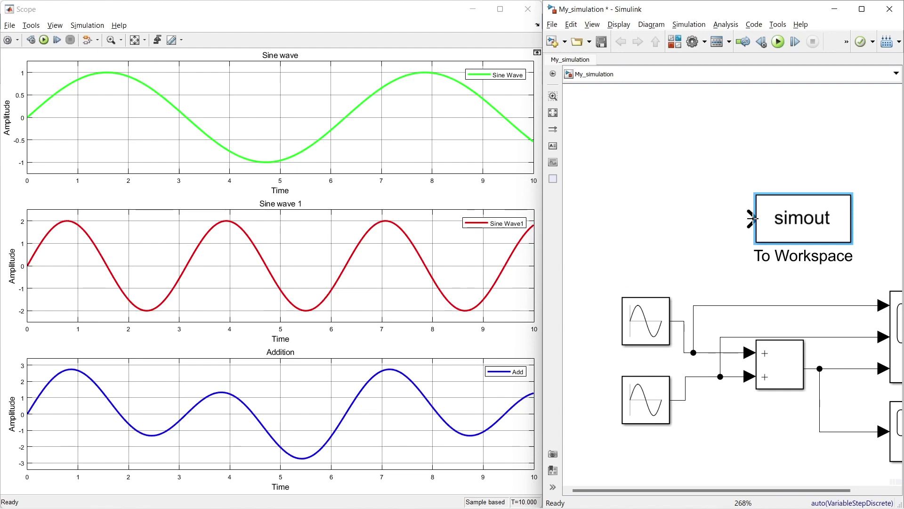
{"action": "mouse_move", "coordinate": [752, 219]}
{"action": "left_mouse_down"}
{"action": "mouse_move", "coordinate": [747, 241]}
{"action": "mouse_move", "coordinate": [850, 337]}
{"action": "mouse_move", "coordinate": [781, 307]}
{"action": "mouse_move", "coordinate": [712, 305]}
{"action": "left_mouse_up"}
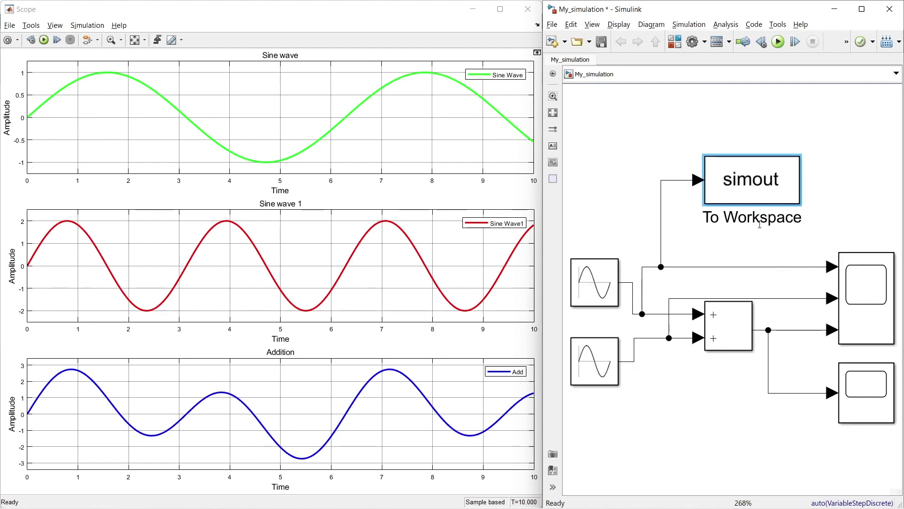
Set the To Workspace block's variable name to Sinwave, keep the Timeseries save format, and apply the parameters
{"action": "double_click", "coordinate": [752, 192]}
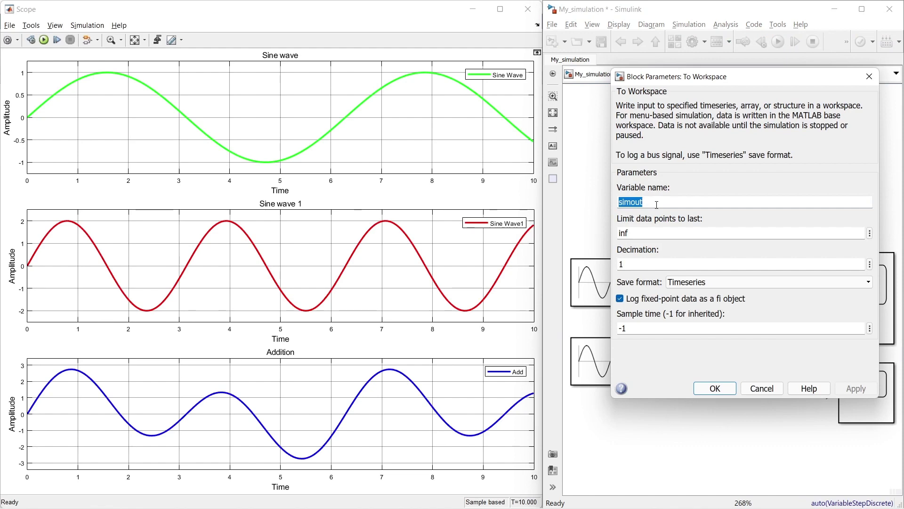
{"action": "type", "text": "Sinwave"}
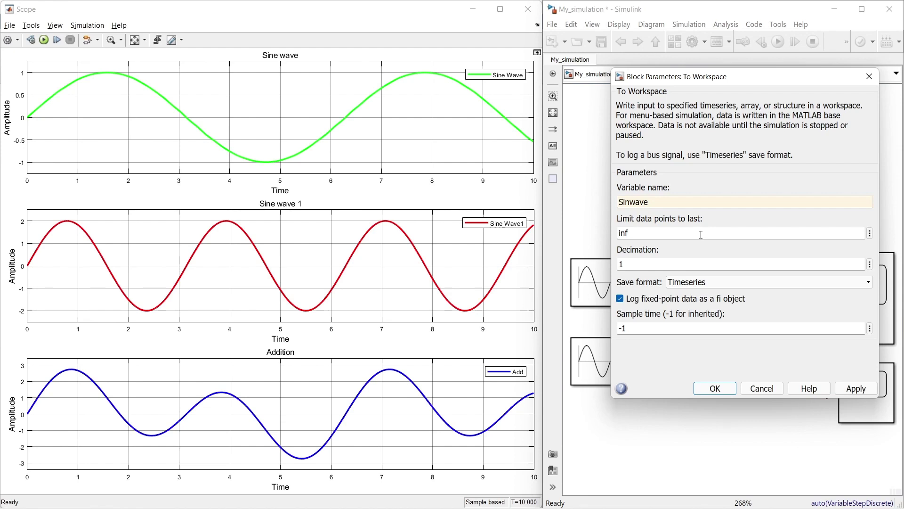
{"action": "double_click", "coordinate": [688, 267]}
{"action": "left_click", "coordinate": [688, 260]}
{"action": "left_click", "coordinate": [713, 283]}
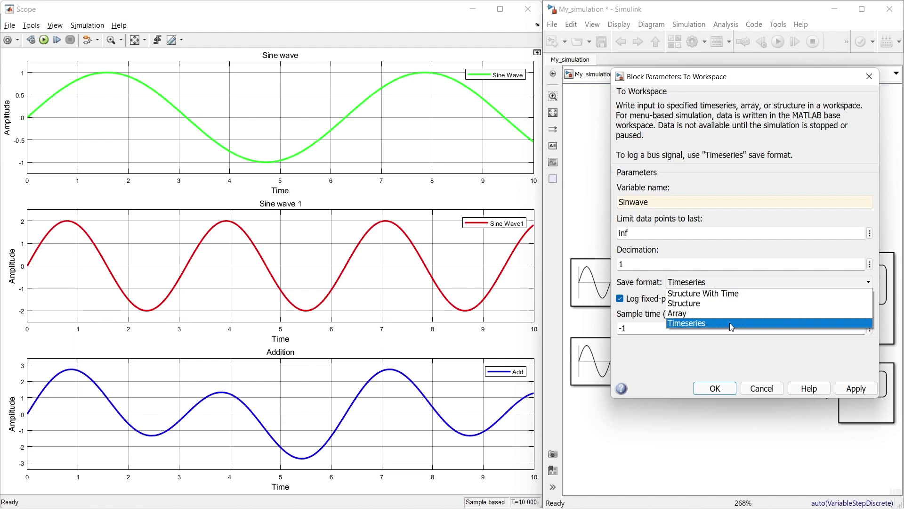
{"action": "left_click", "coordinate": [705, 324]}
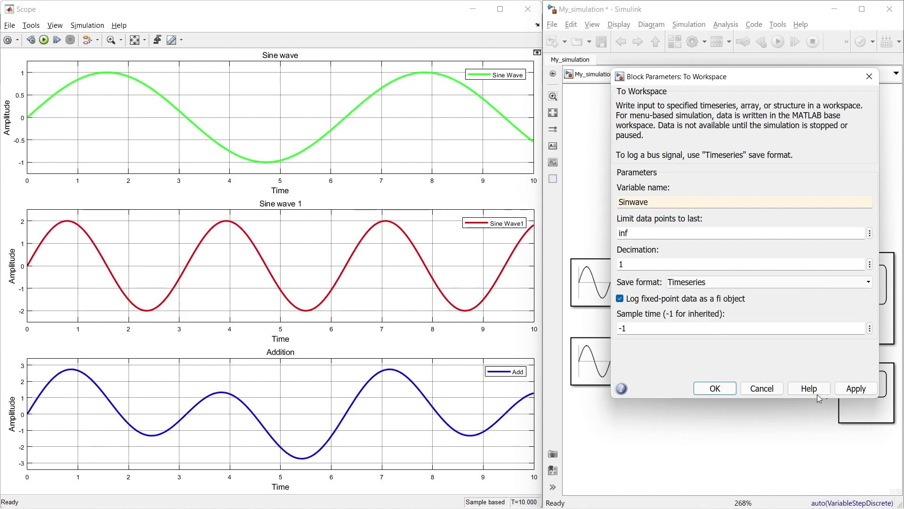
{"action": "left_click", "coordinate": [855, 388]}
{"action": "left_click", "coordinate": [719, 389]}
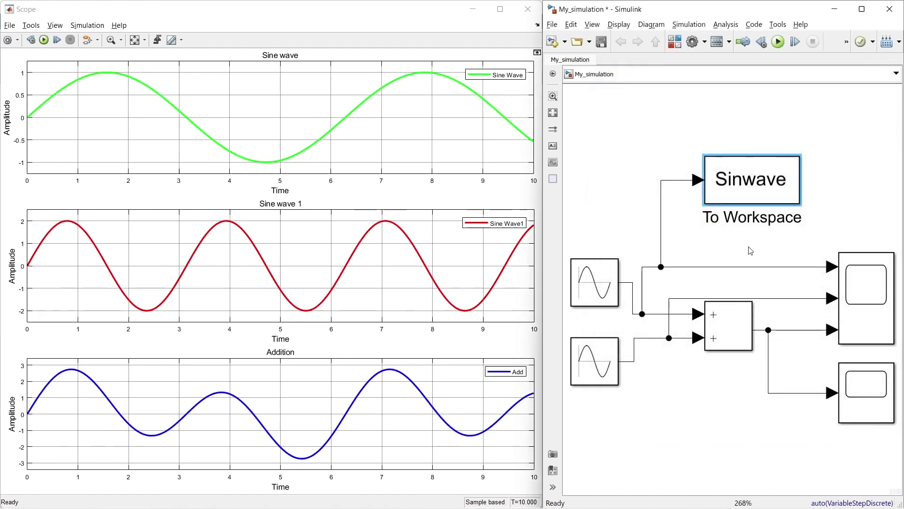
Run the simulation, switch to MATLAB, and check the OneSignal, Threesignals and Sinwave variables in the workspace
{"action": "left_click", "coordinate": [778, 41]}
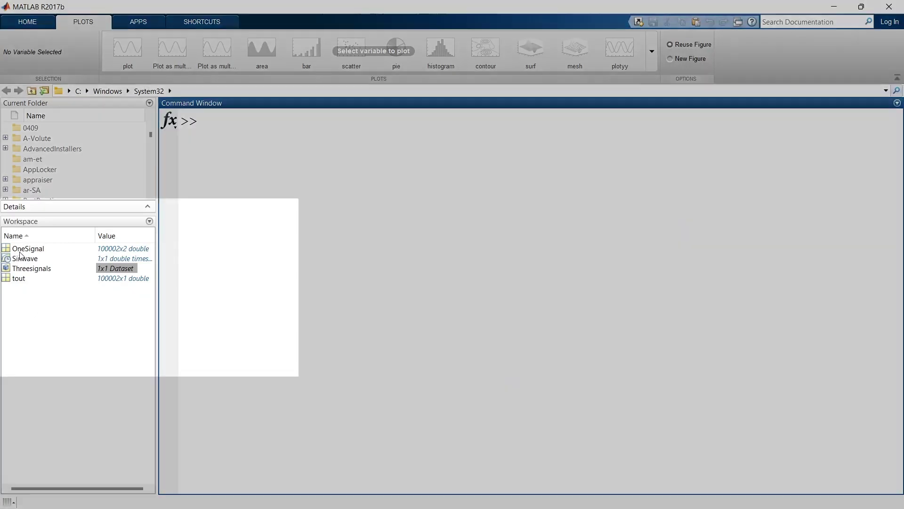
{"action": "left_click", "coordinate": [20, 251]}
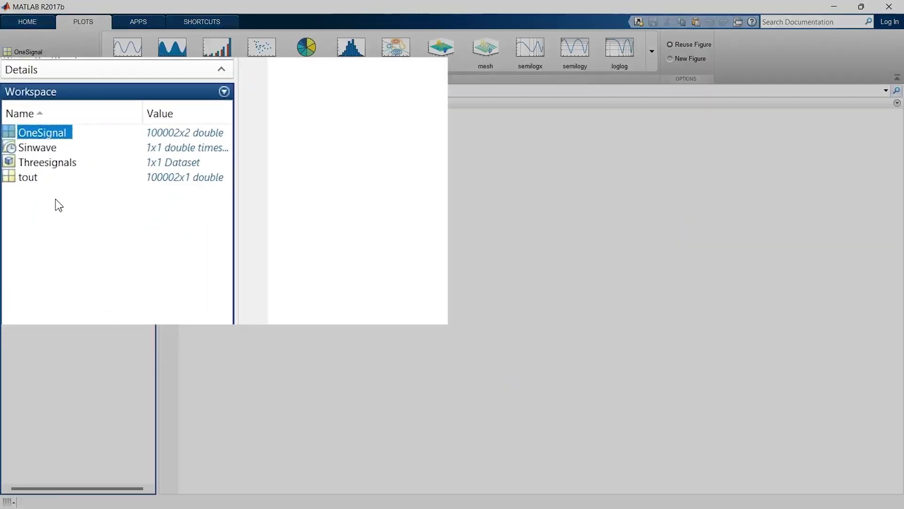
{"action": "left_click", "coordinate": [48, 169]}
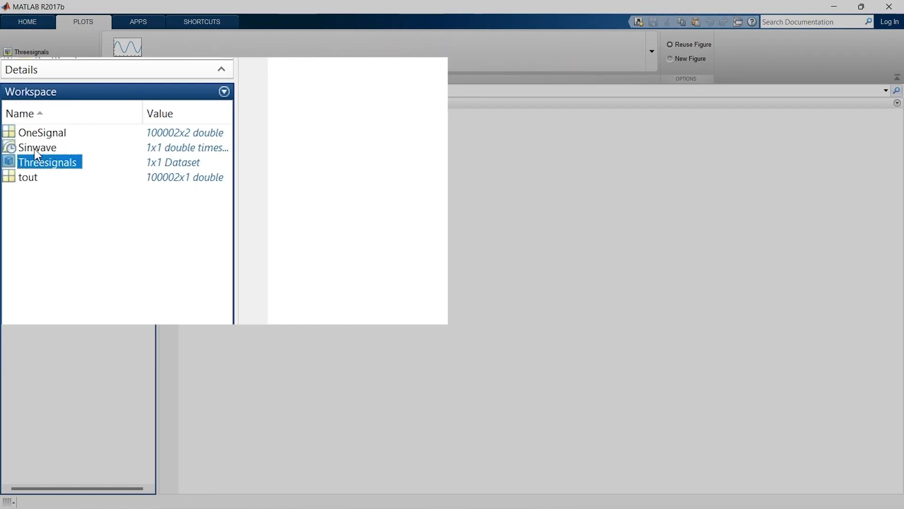
{"action": "left_click", "coordinate": [55, 148]}
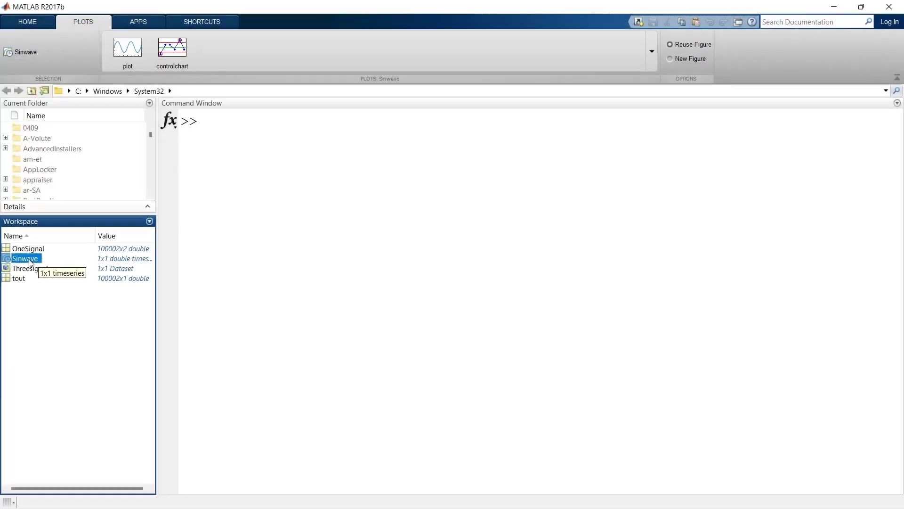
Open the Sinwave time series and the Values of the first signal in Threesignals, and compare their data
{"action": "double_click", "coordinate": [27, 259]}
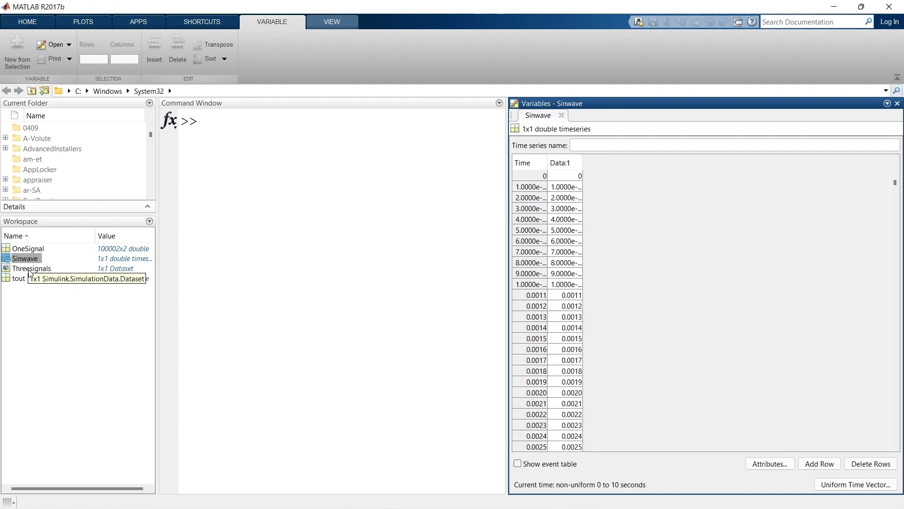
{"action": "double_click", "coordinate": [30, 268]}
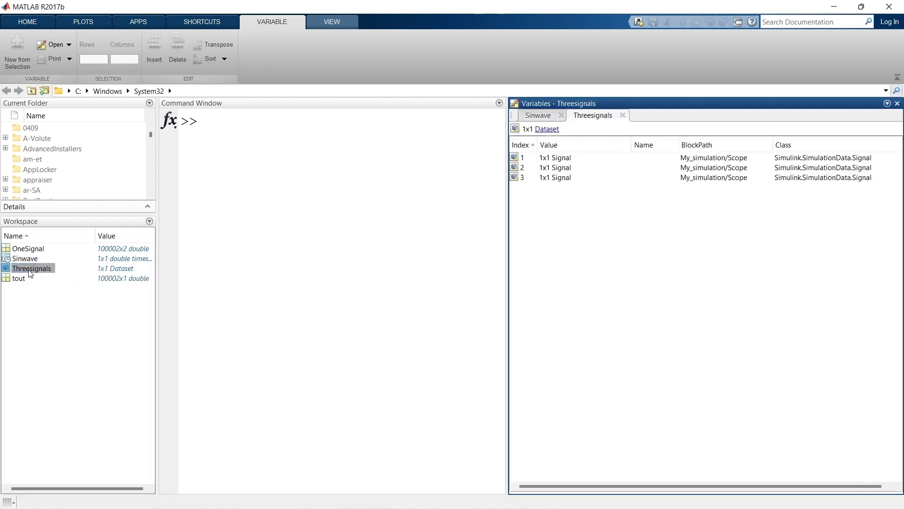
{"action": "double_click", "coordinate": [561, 158]}
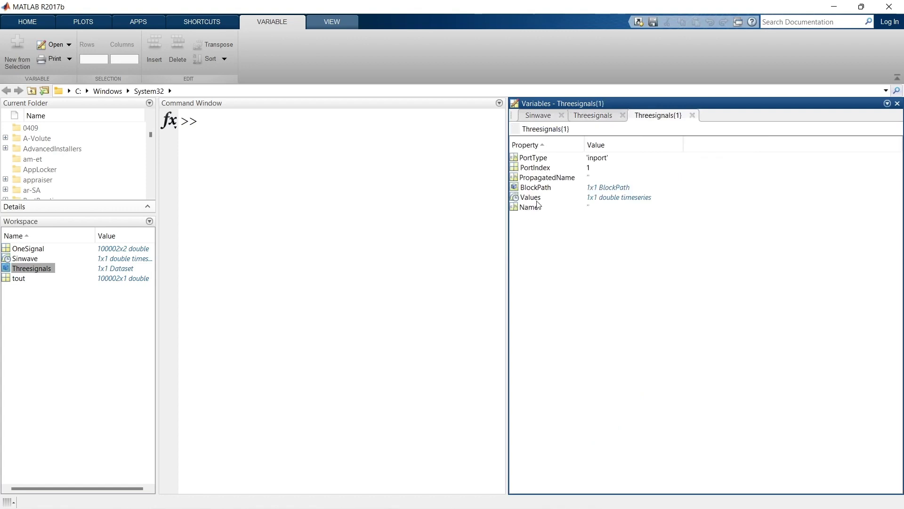
{"action": "double_click", "coordinate": [532, 198]}
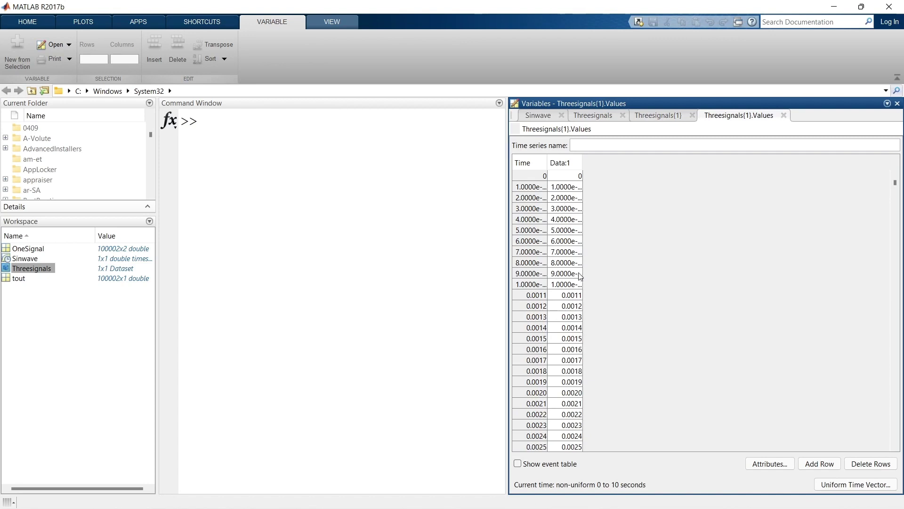
{"action": "left_click", "coordinate": [538, 115]}
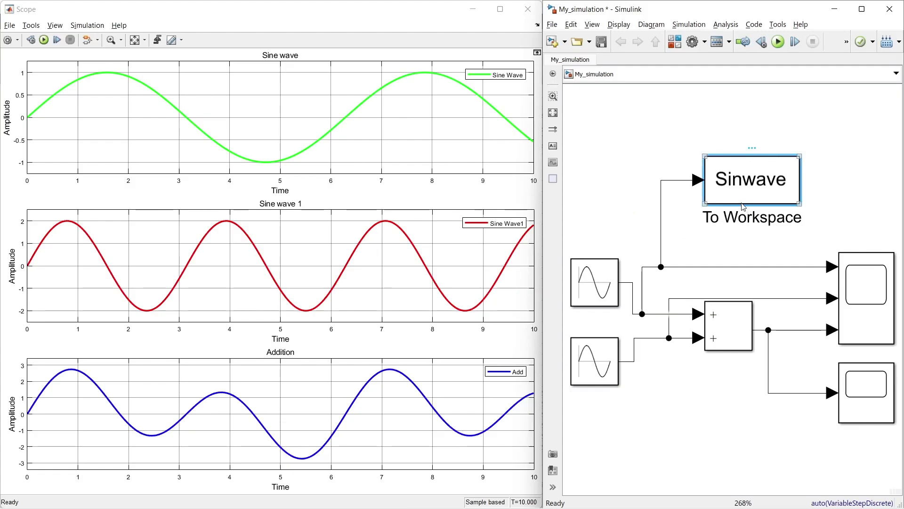
{"action": "left_click", "coordinate": [856, 274]}
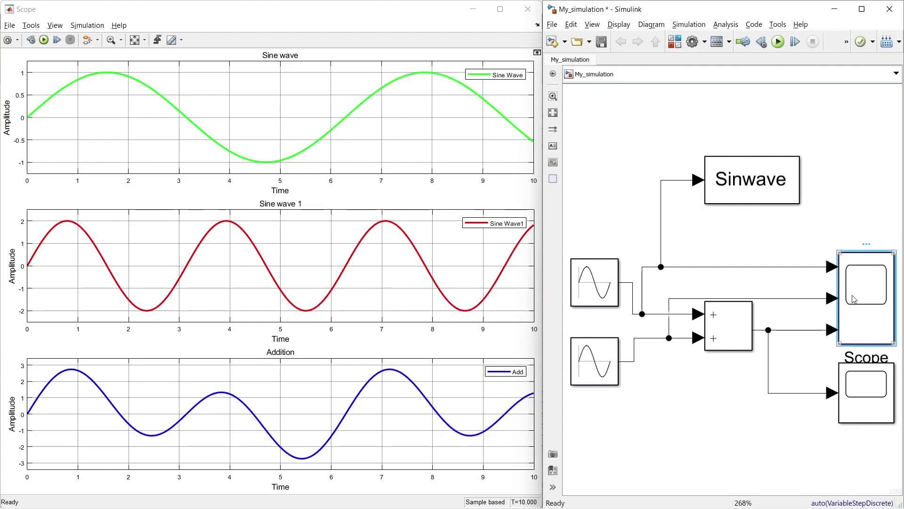
{"action": "left_click", "coordinate": [770, 197]}
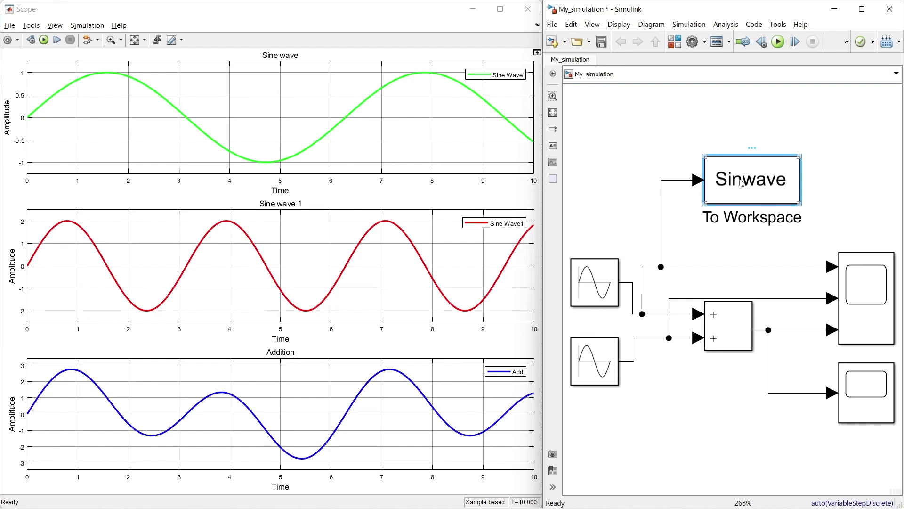
{"action": "left_click", "coordinate": [856, 288]}
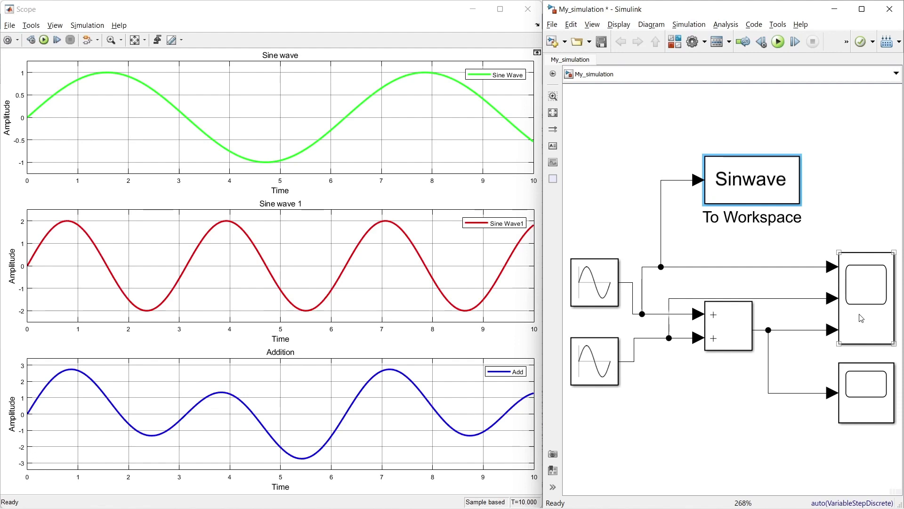
{"action": "left_click", "coordinate": [786, 202]}
{"action": "left_click", "coordinate": [866, 310]}
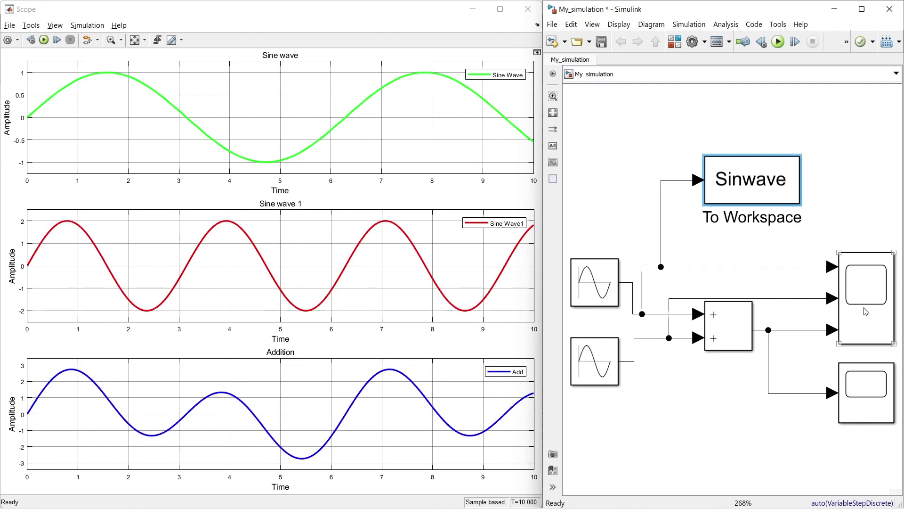